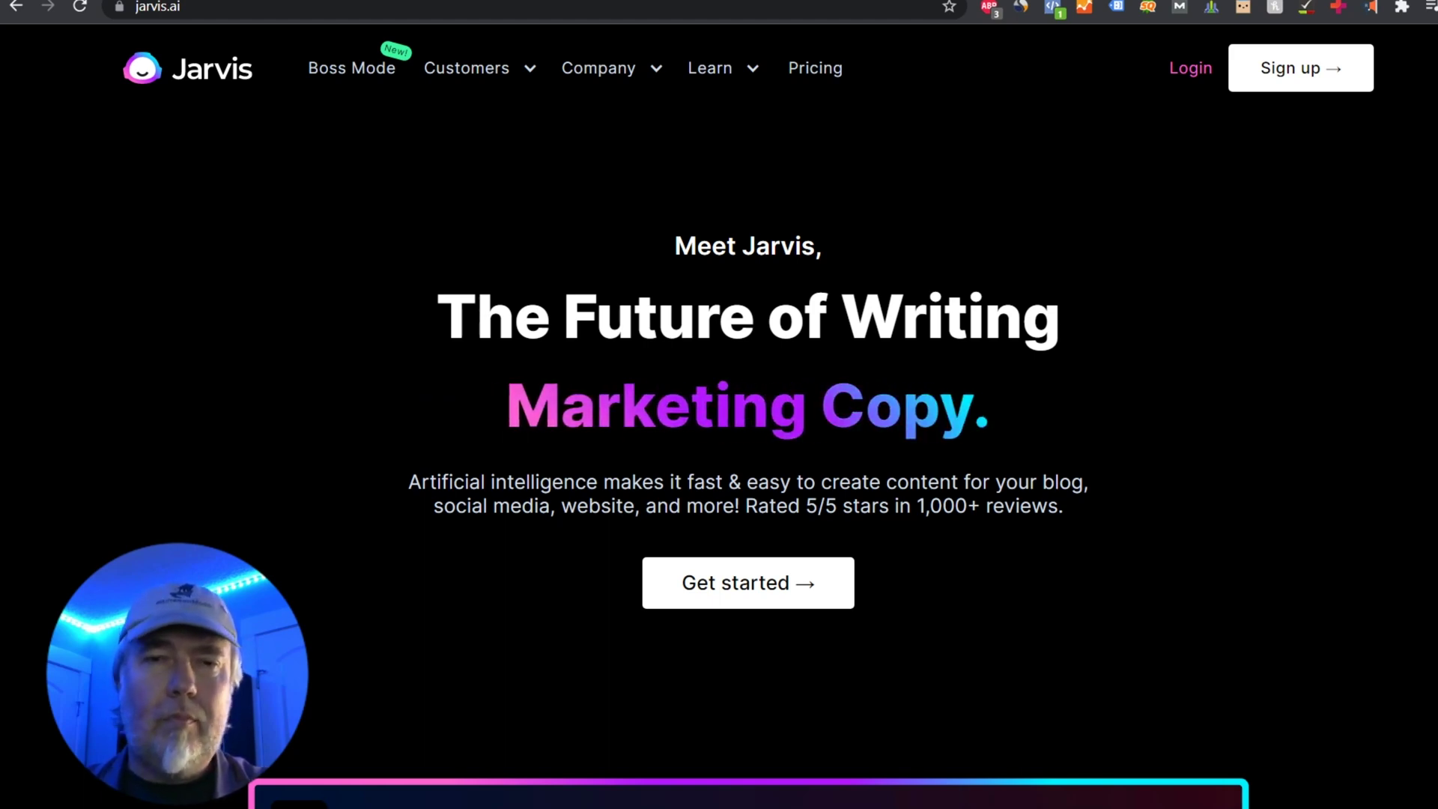
Step: Look over the Jarvis home page's introduction, promo video, client logos and "What is Jarvis?" section
scroll(719, 404, "down", 3)
scroll(719, 405, "down", 5)
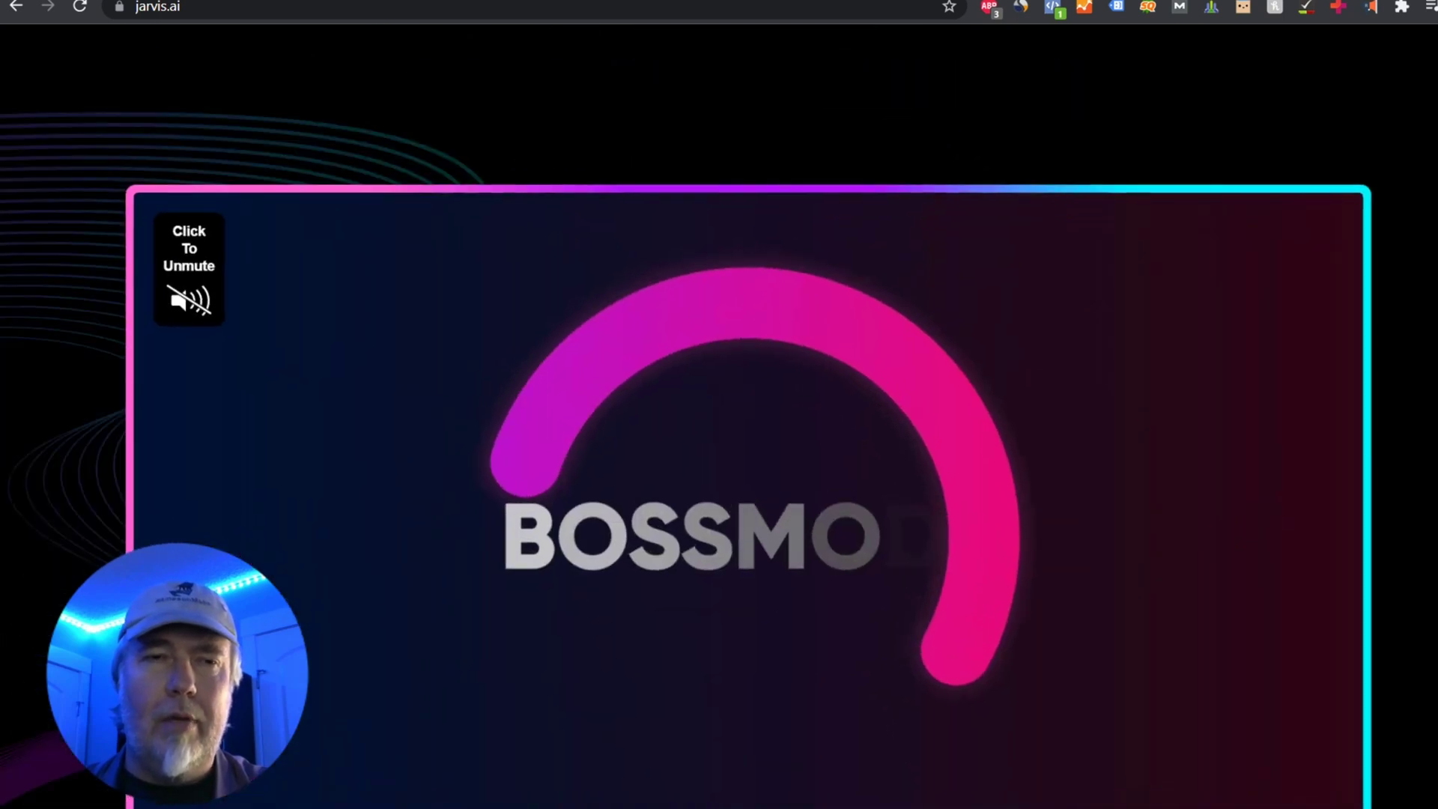
scroll(719, 404, "down", 6)
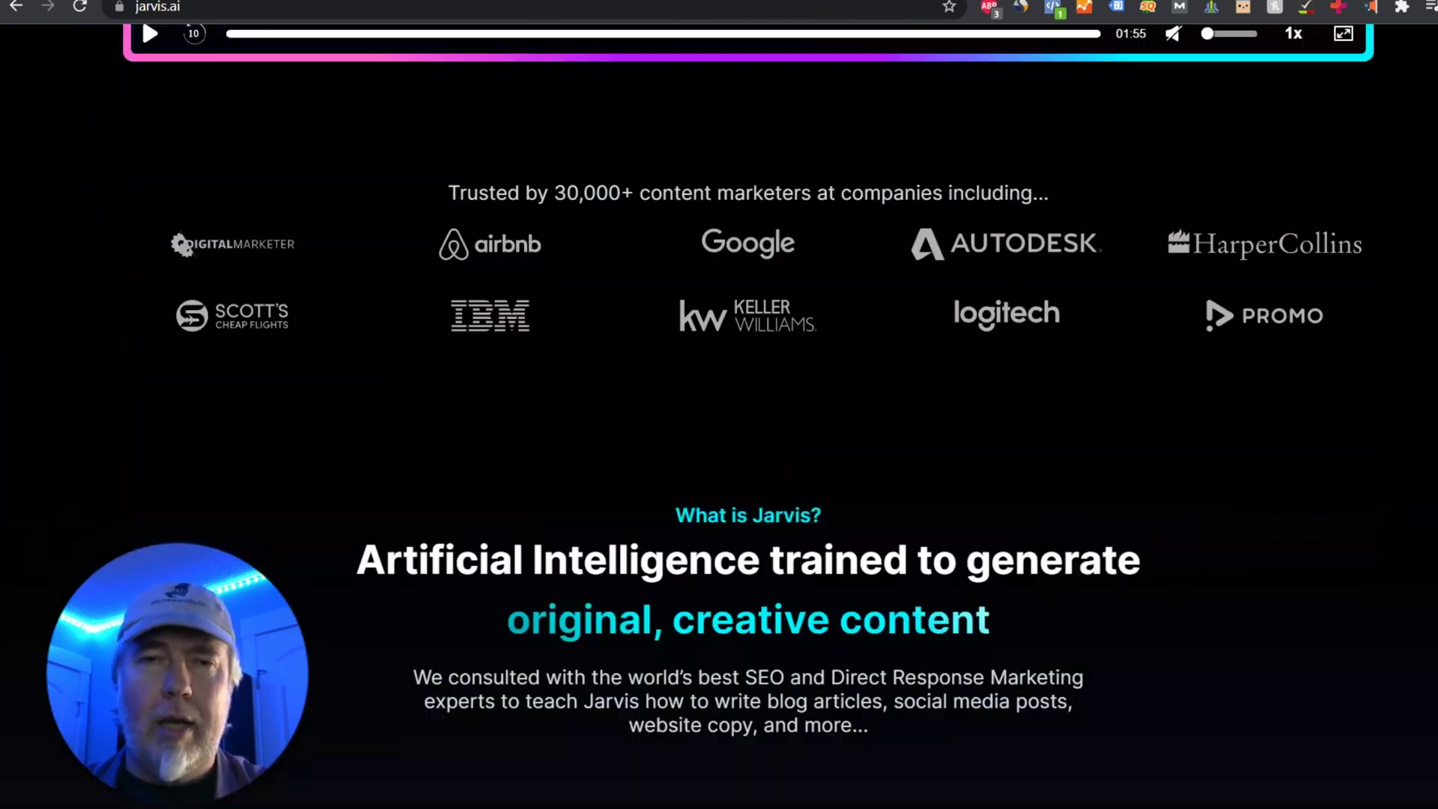
scroll(718, 405, "down", 3)
scroll(719, 404, "down", 5)
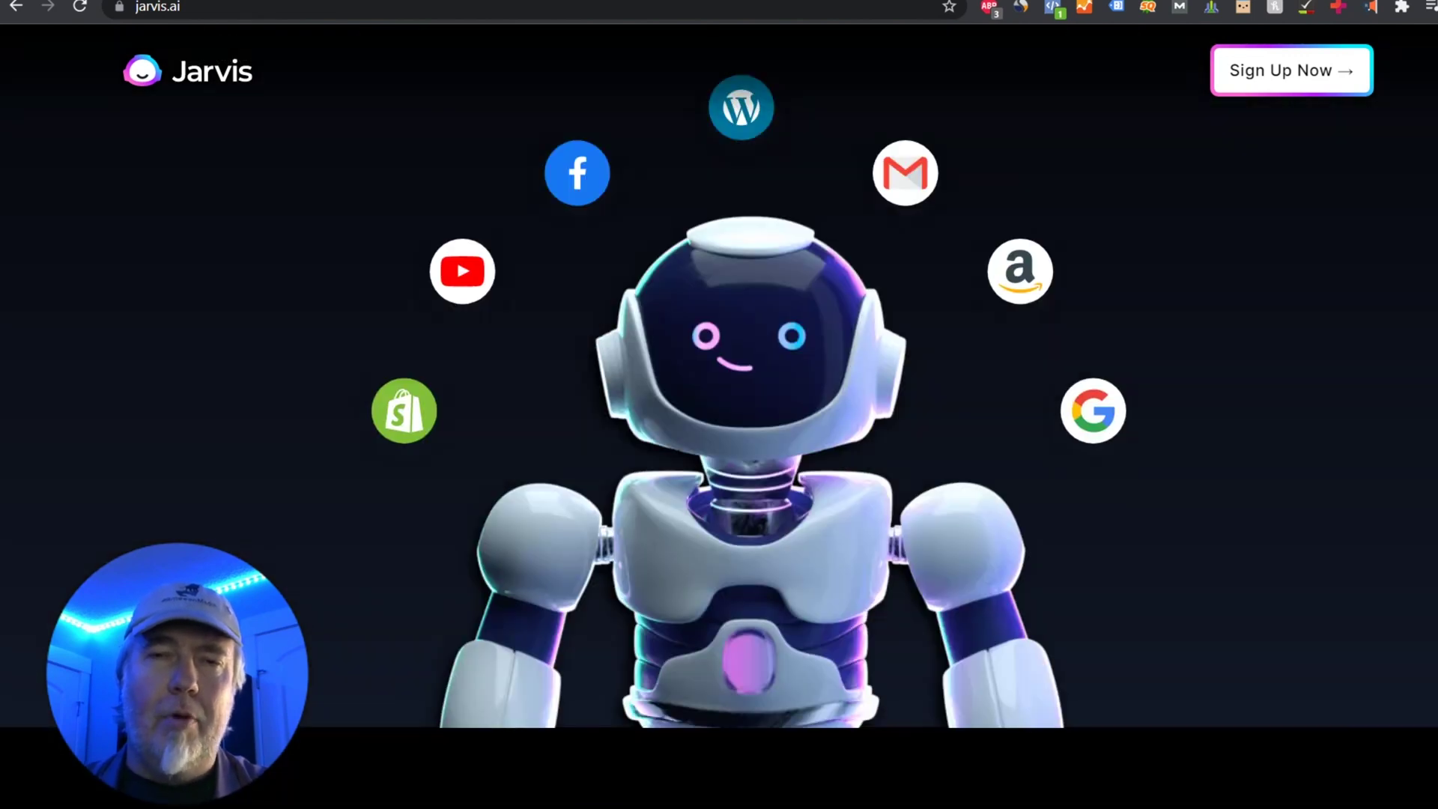
scroll(719, 405, "up", 3)
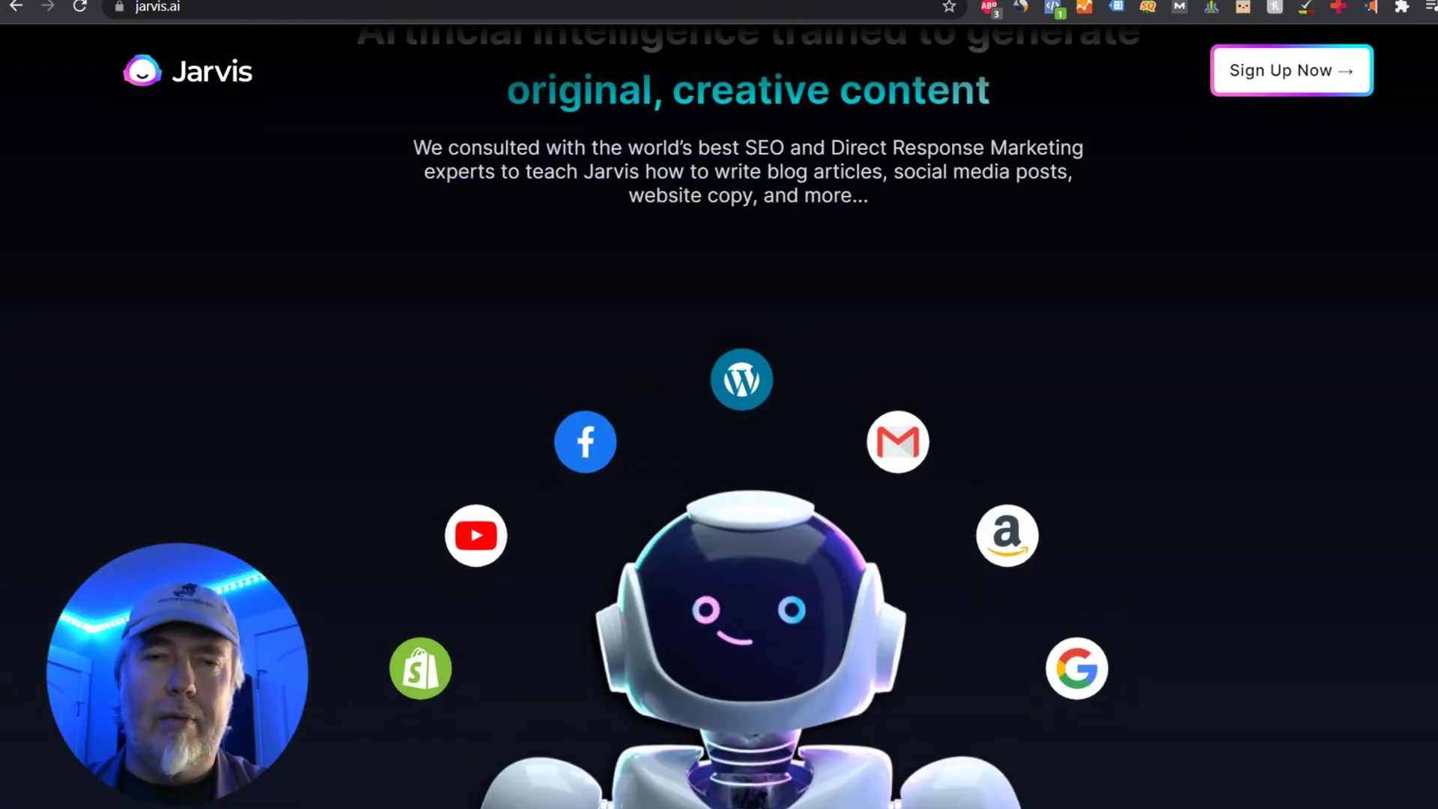
scroll(719, 404, "up", 3)
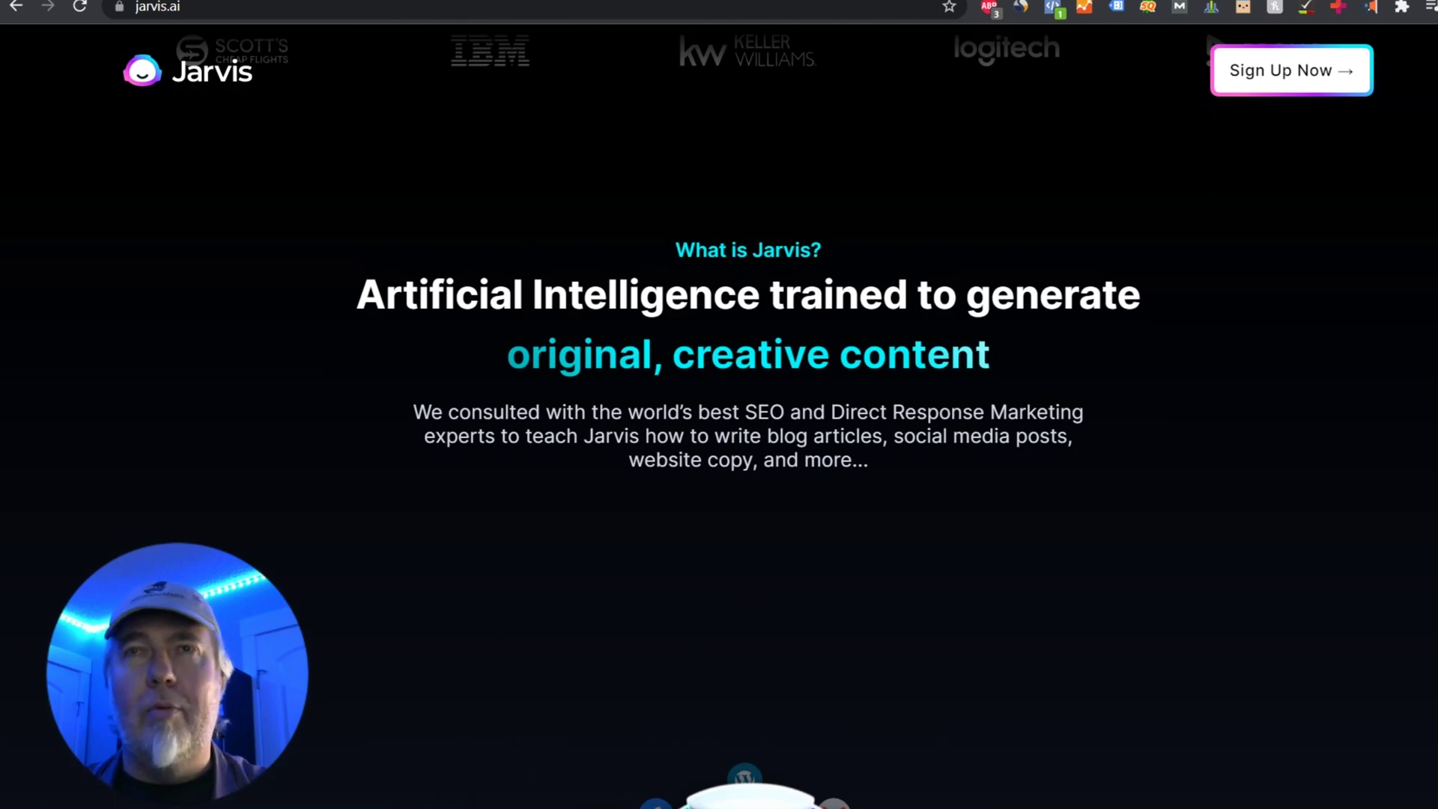
Step: Review the home page's "Jarvis will help you..." benefits, the "How Jarvis Works" walkthrough and the footer links
scroll(719, 404, "down", 10)
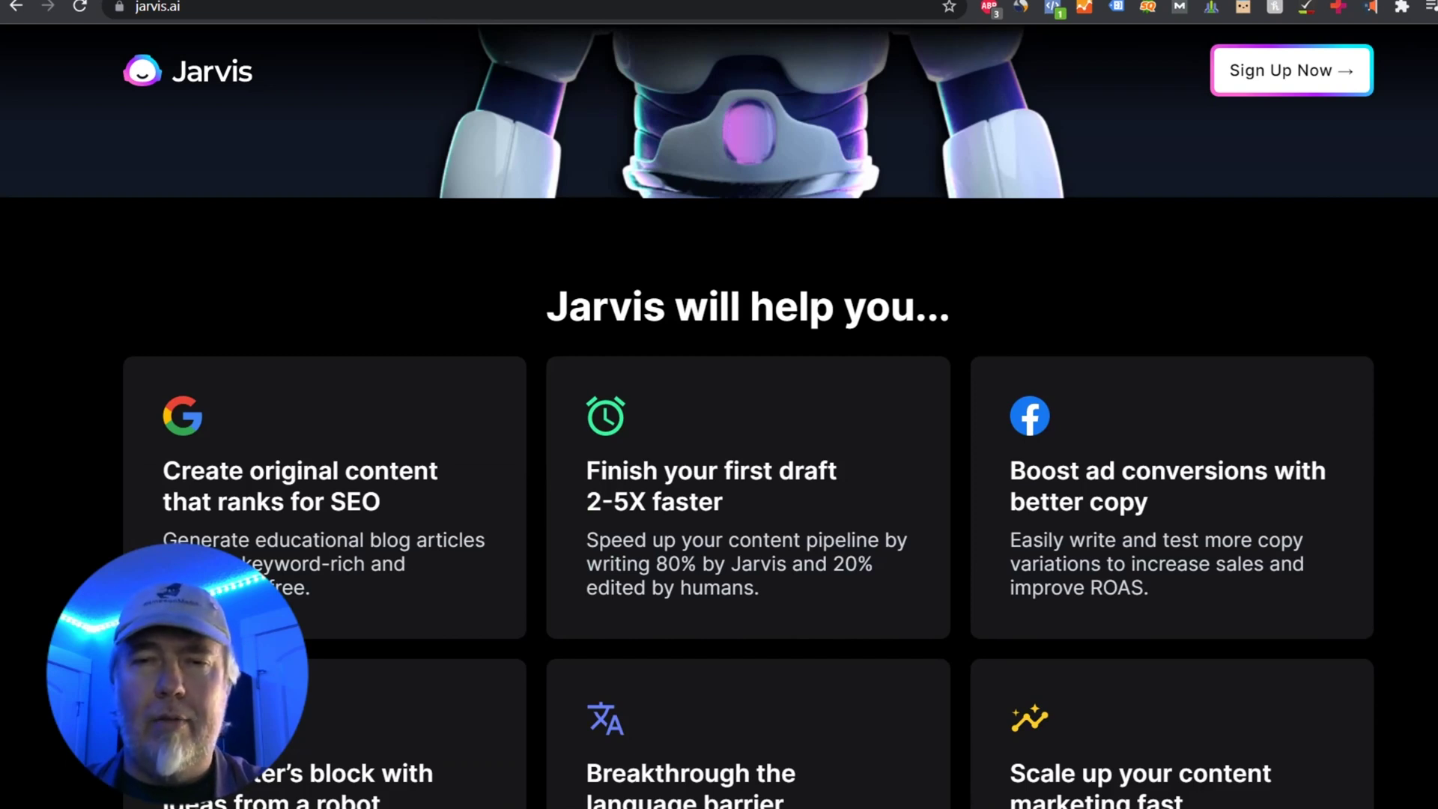
scroll(719, 404, "down", 3)
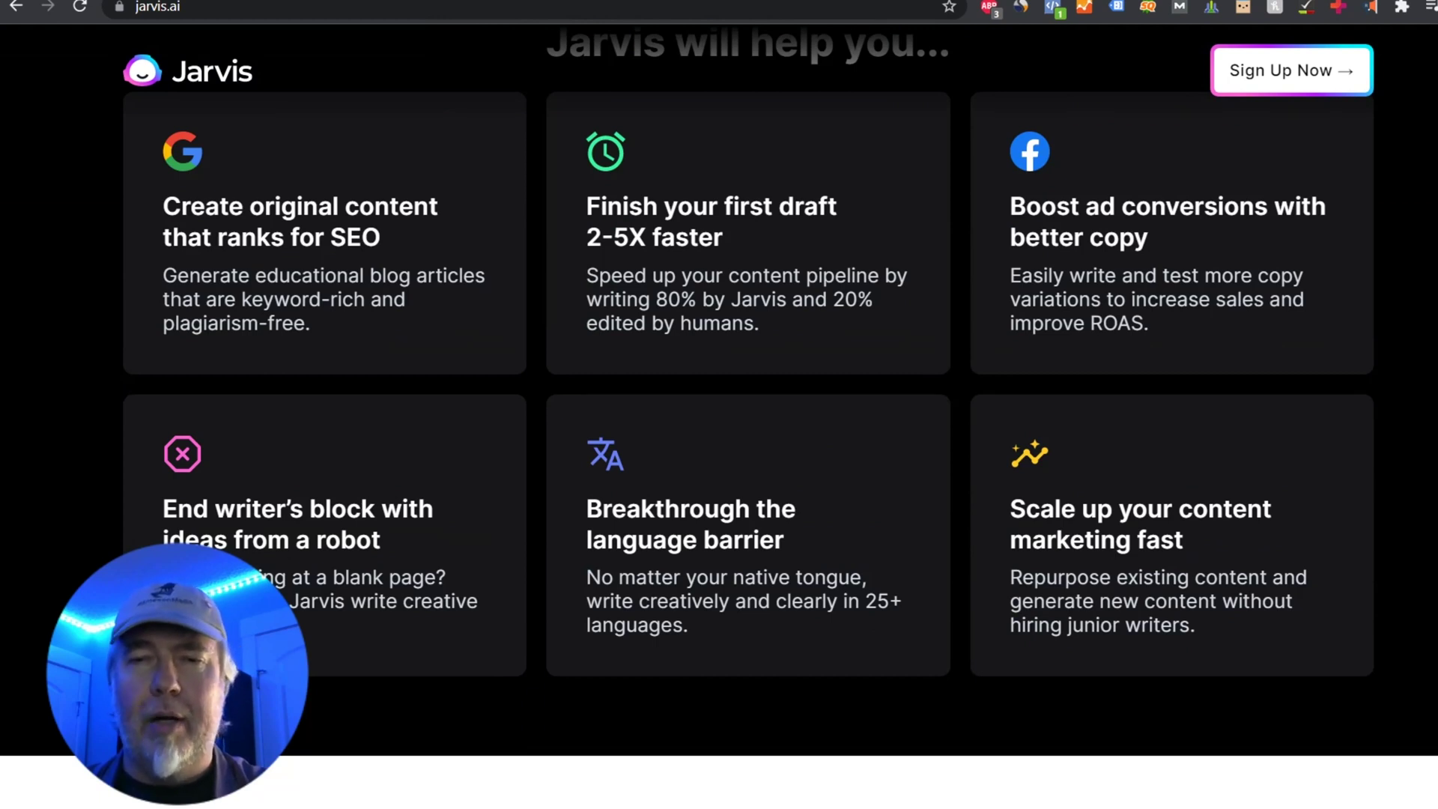
scroll(719, 404, "down", 7)
scroll(719, 404, "down", 10)
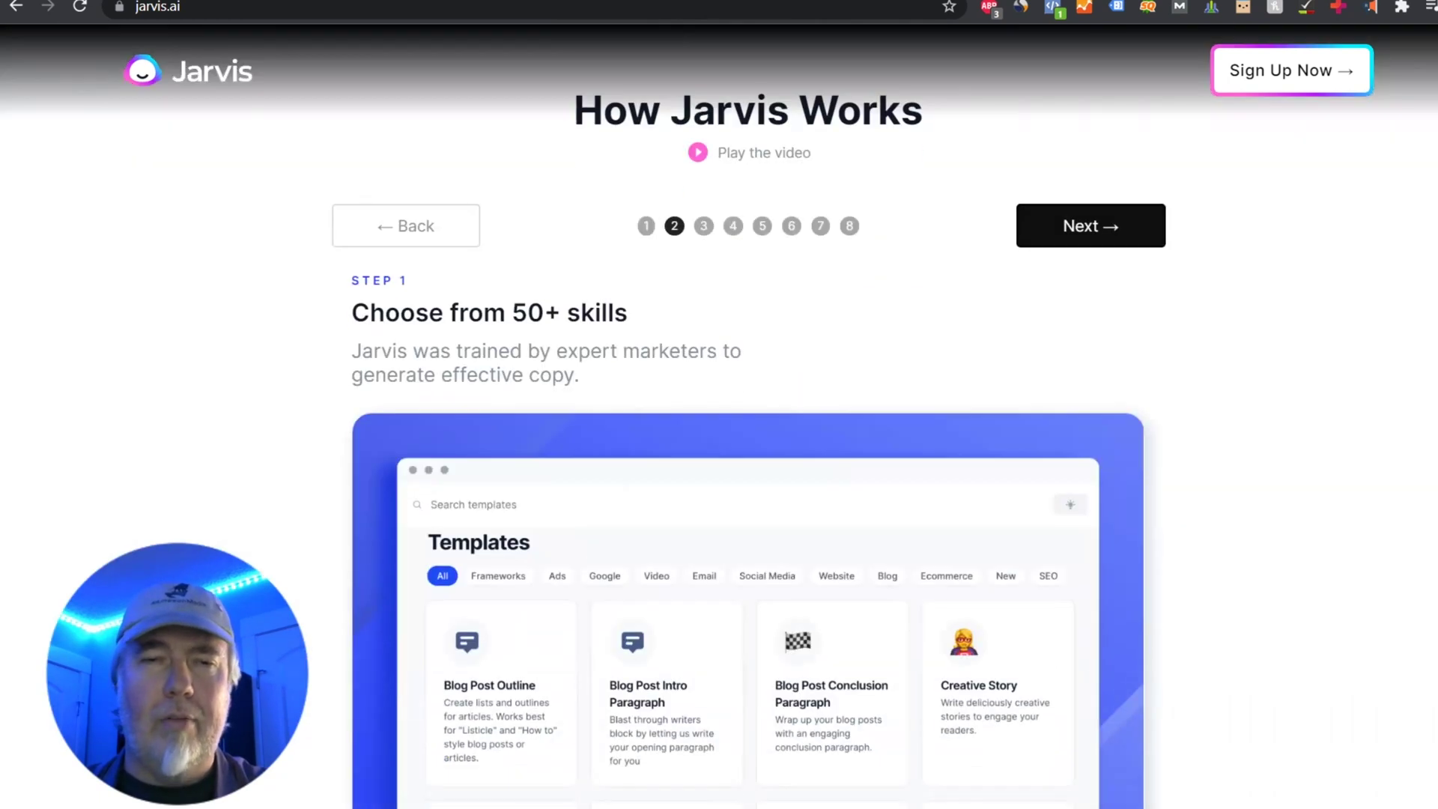
scroll(719, 405, "up", 3)
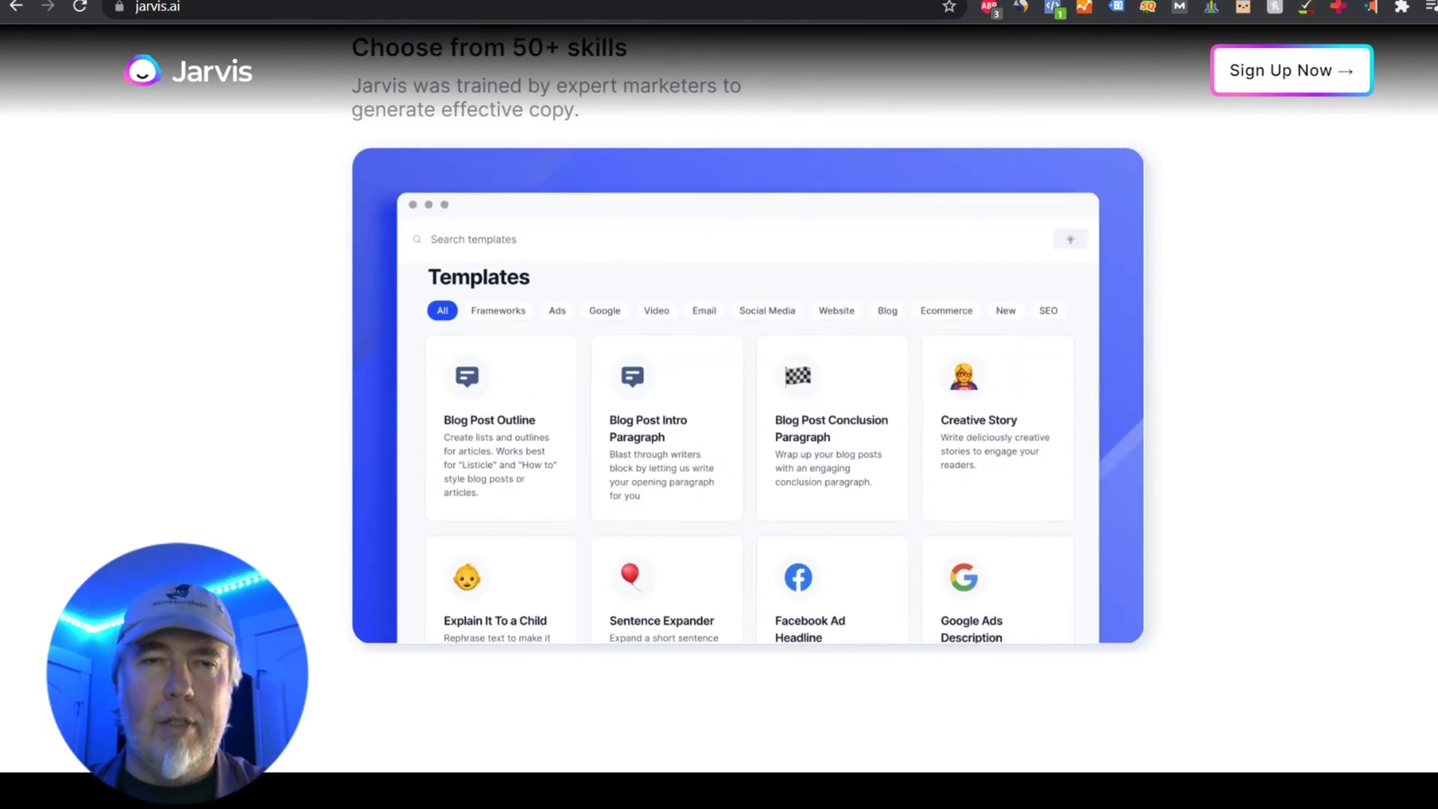
scroll(718, 405, "down", 5)
scroll(719, 404, "down", 10)
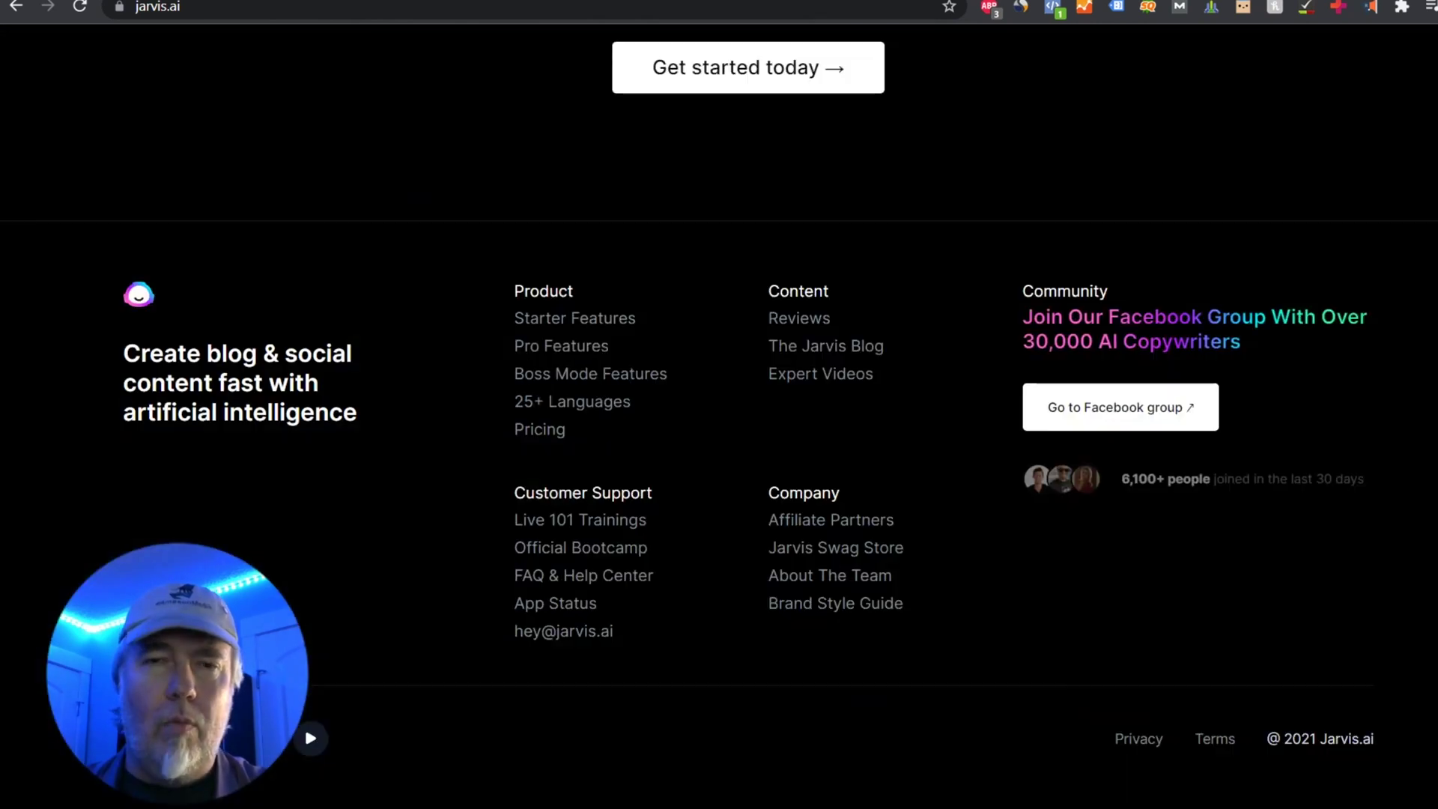
scroll(719, 404, "up", 4)
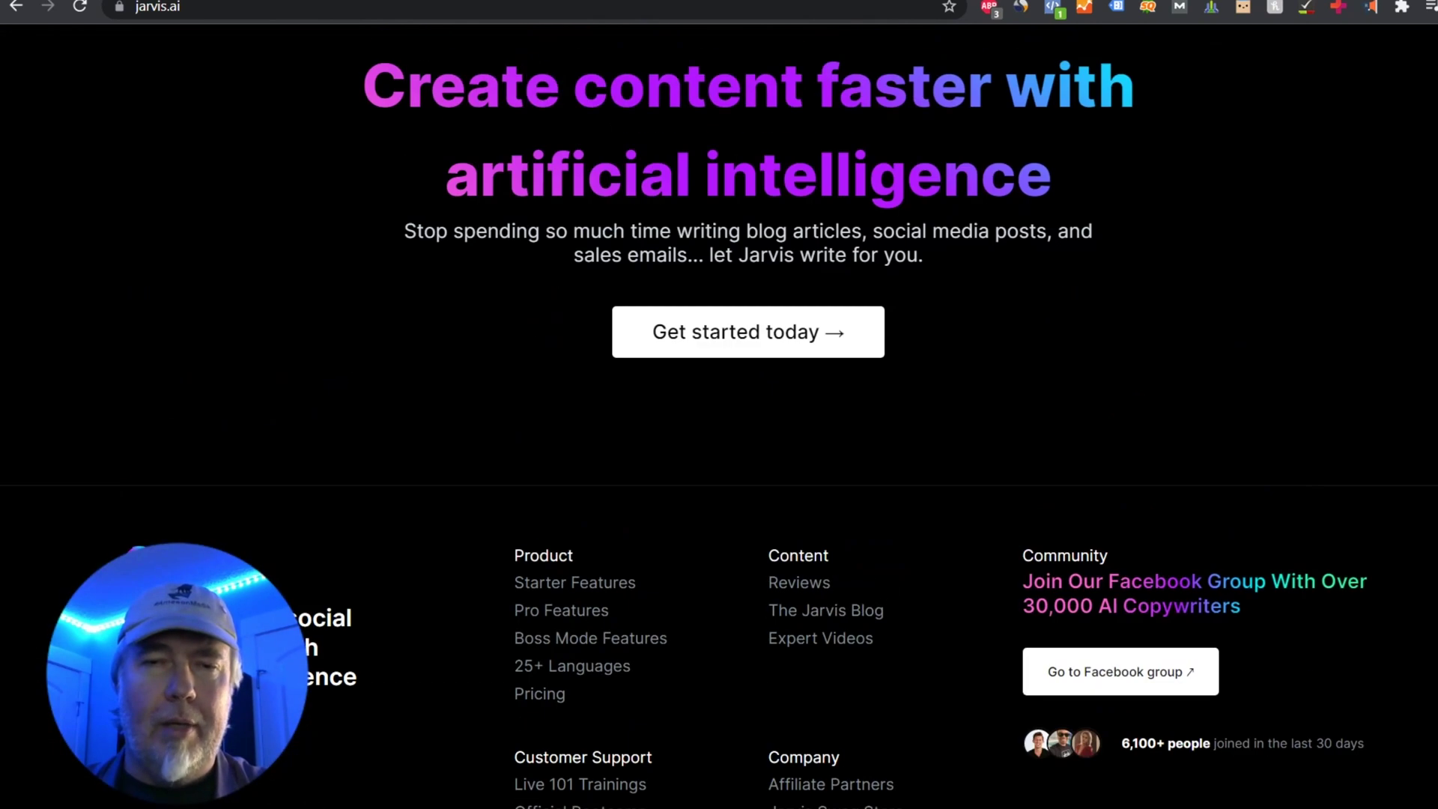
scroll(719, 404, "up", 20)
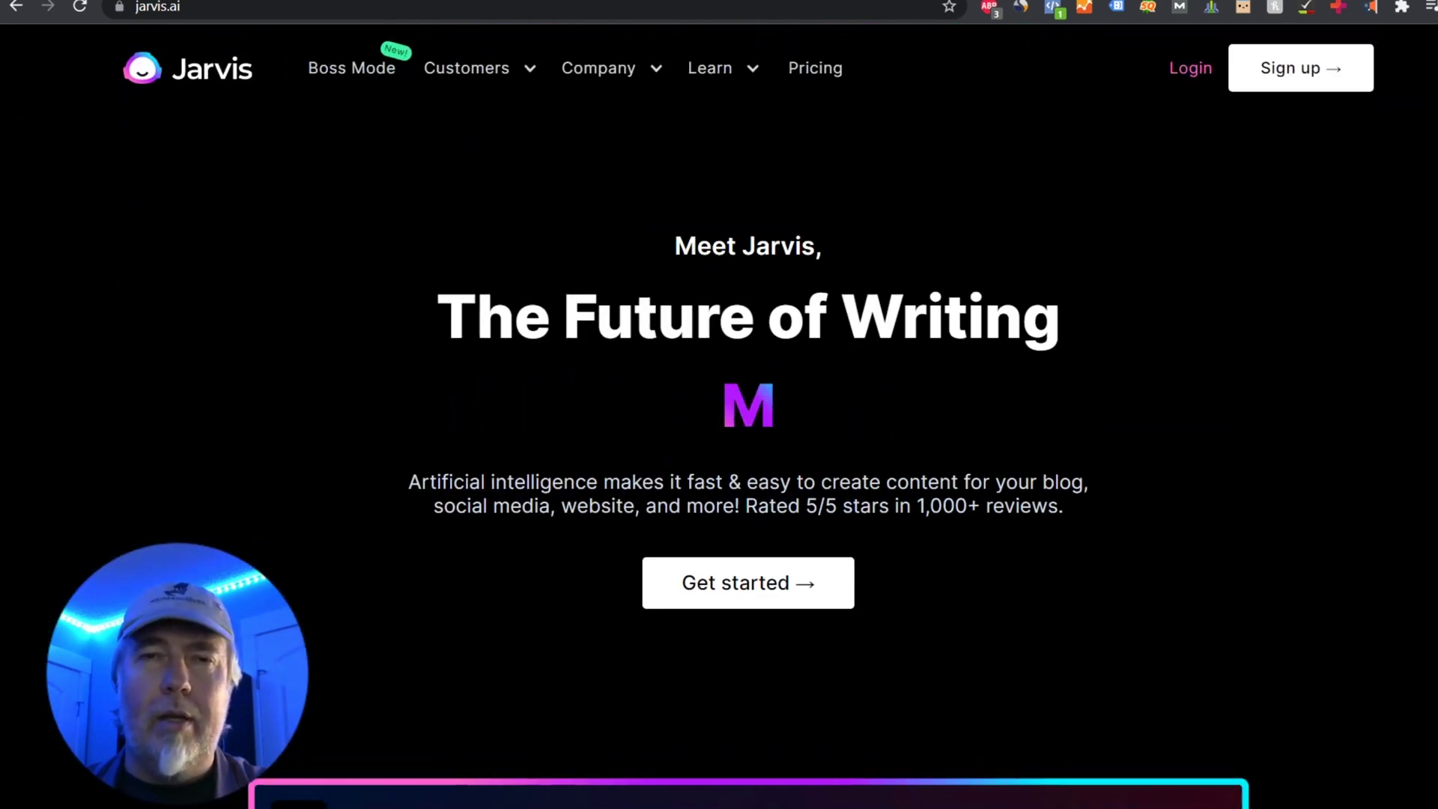
Step: Open the Jarvis pricing page and compare what the Starter and Boss Mode plans include
left_click(815, 67)
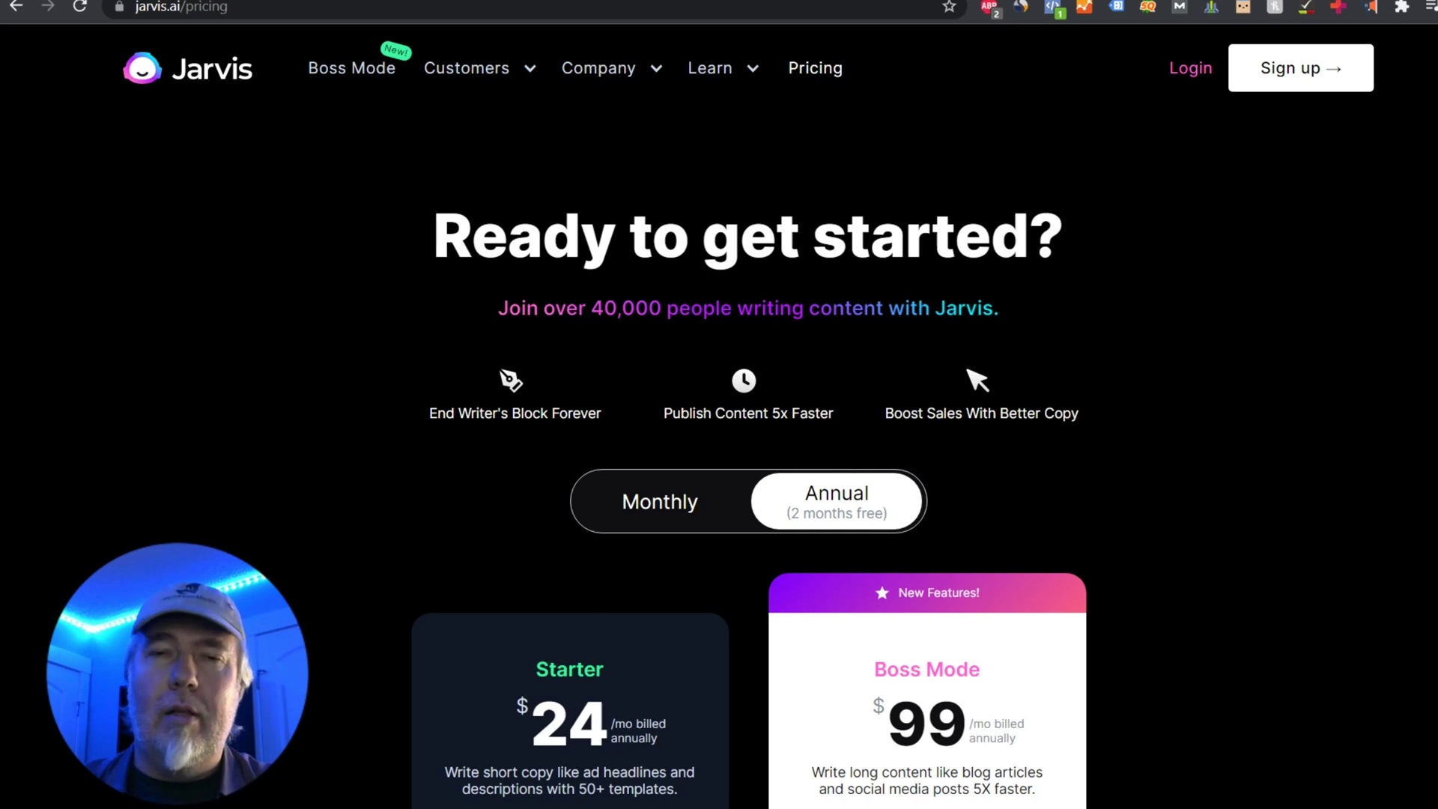
scroll(719, 419, "down", 3)
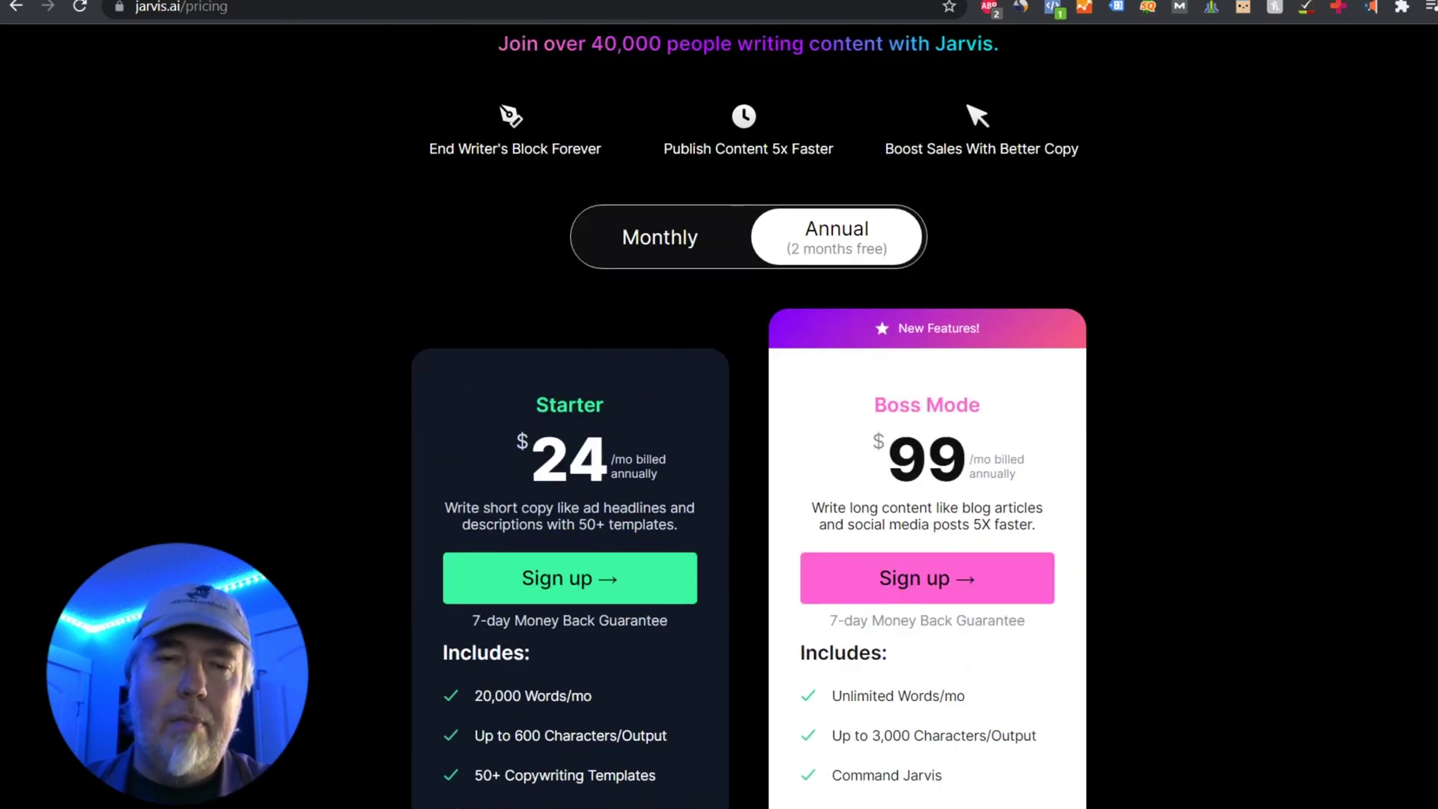
scroll(569, 510, "down", 3)
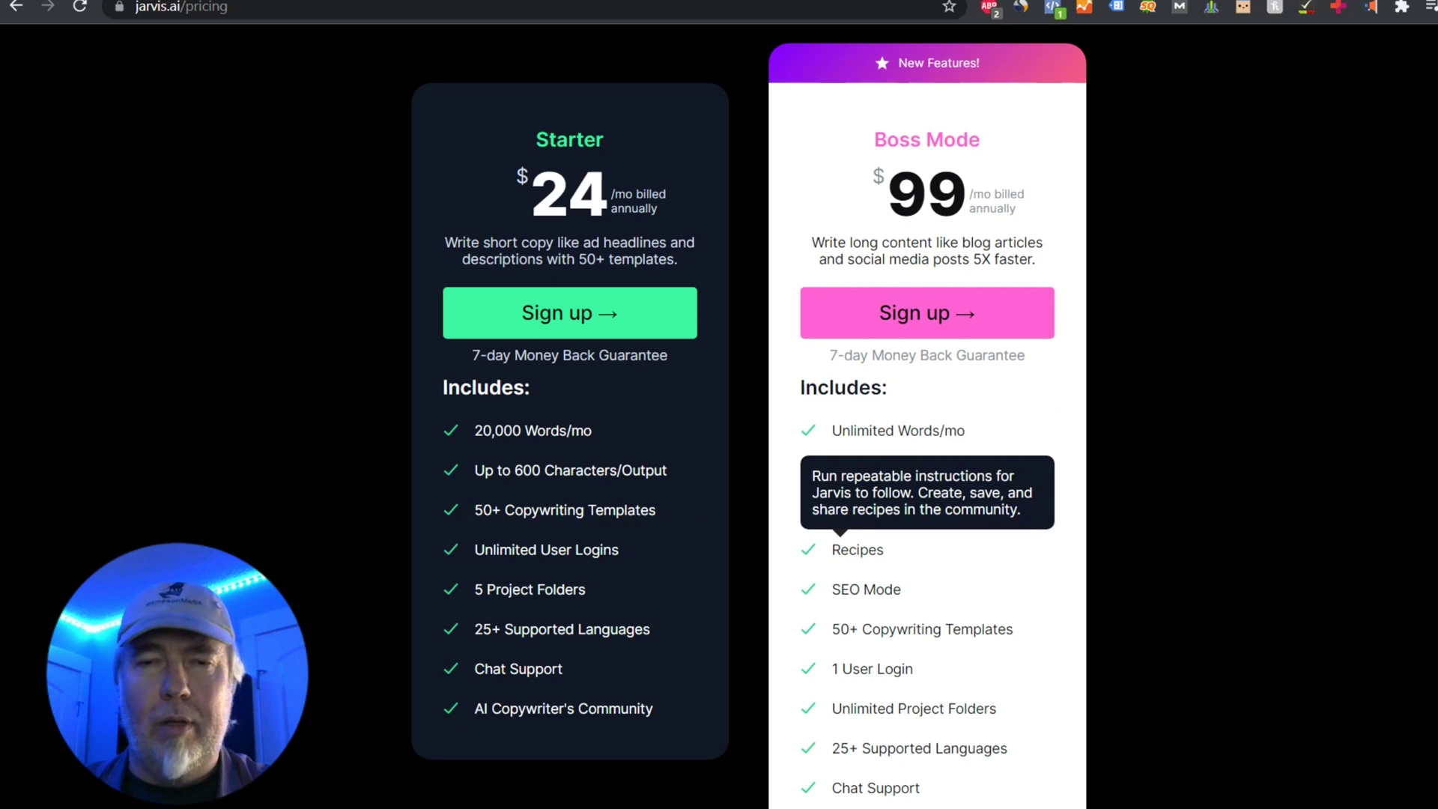
scroll(862, 554, "down", 3)
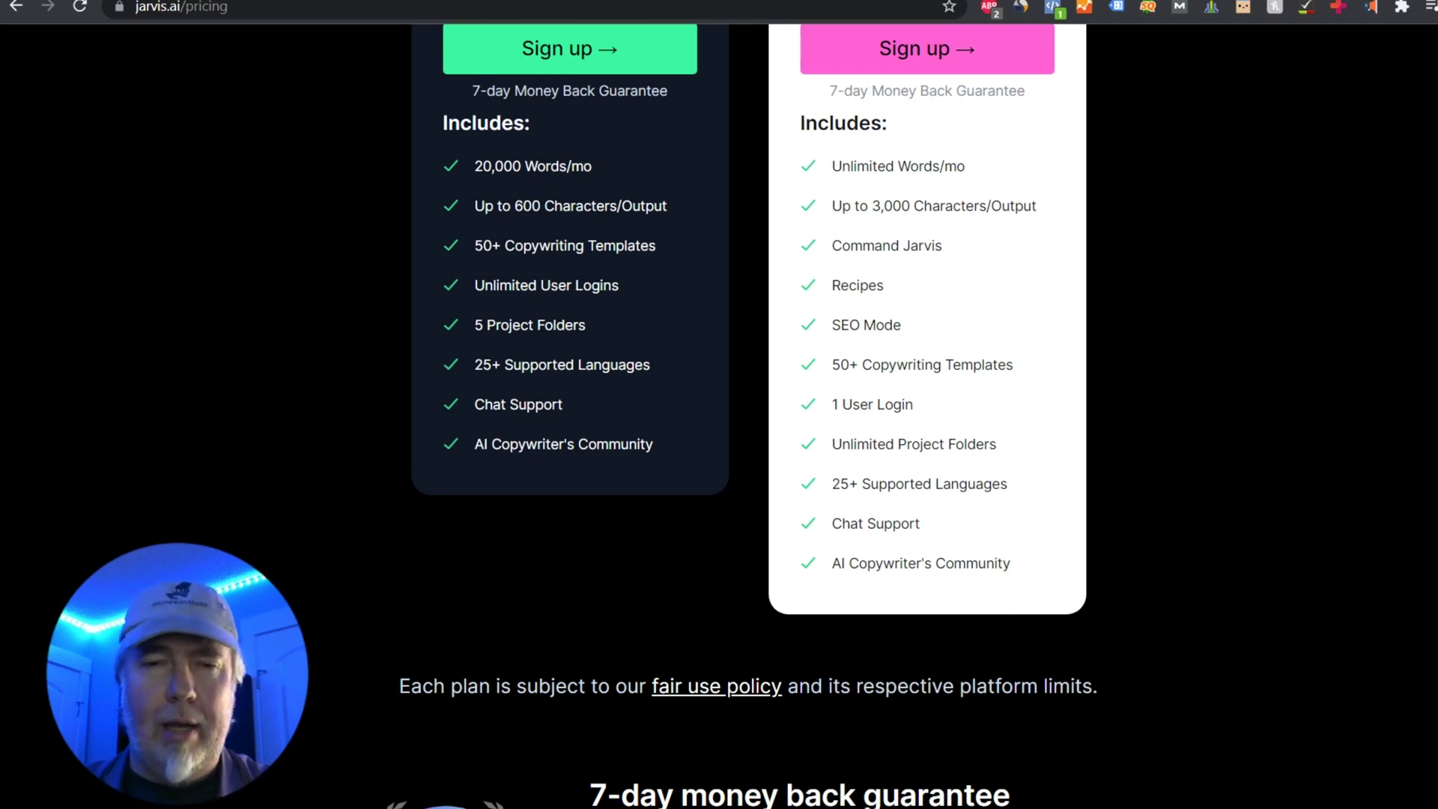
scroll(719, 404, "down", 3)
scroll(719, 405, "down", 11)
scroll(718, 405, "up", 20)
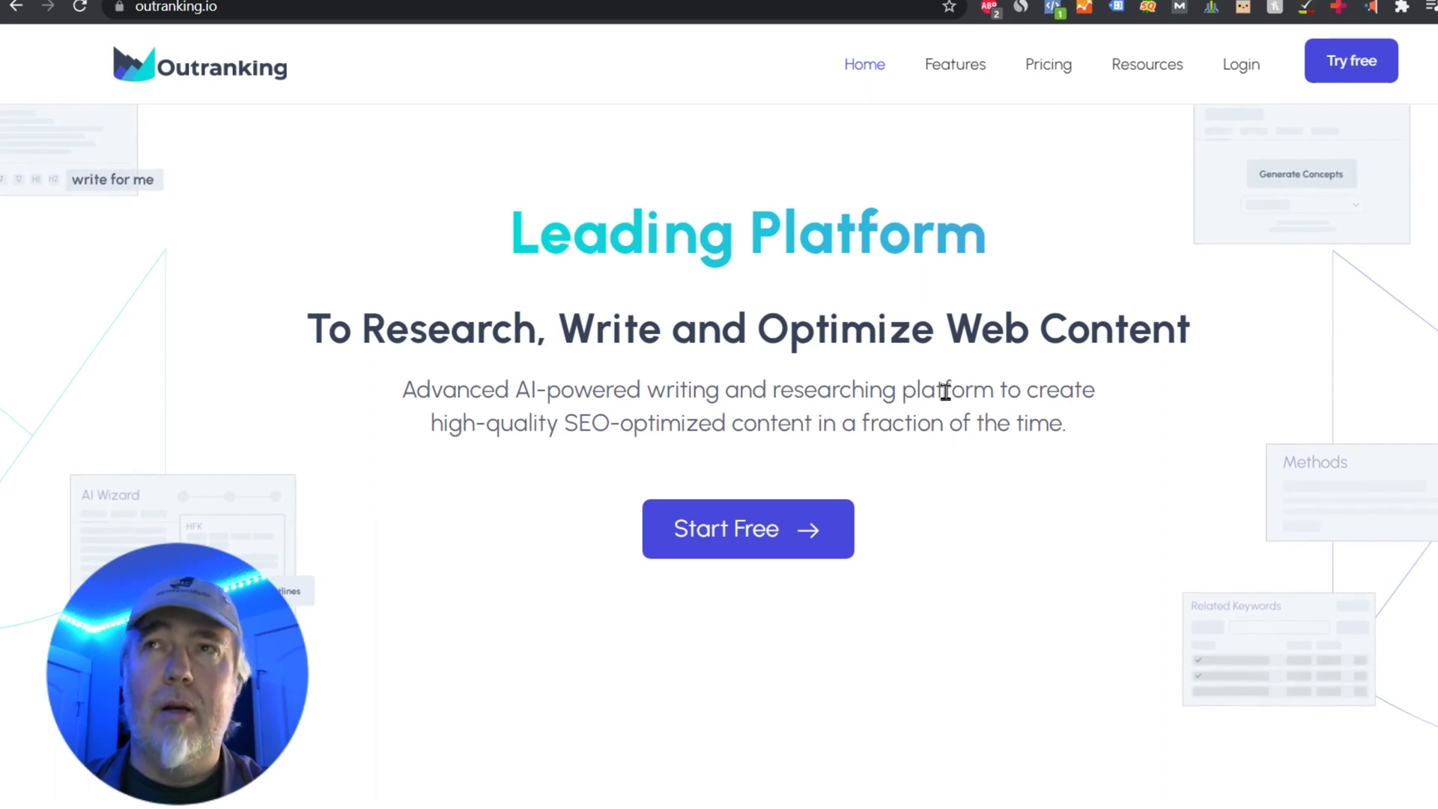
Step: Read the Outranking home page's claims about factual research, SEO data and SERP analysis, and the AI Wizard section
scroll(945, 391, "down", 5)
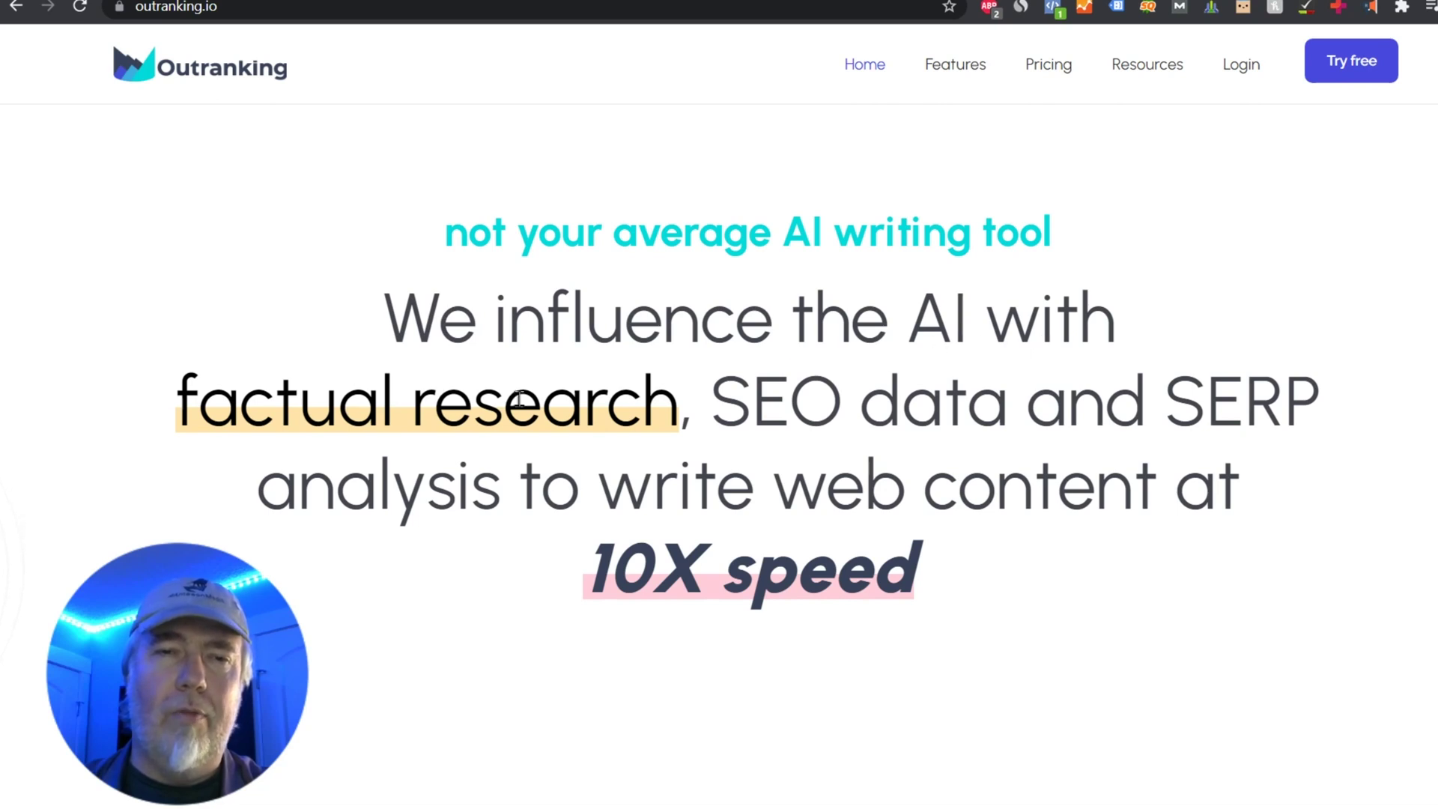
left_click_drag(736, 397, 1303, 417)
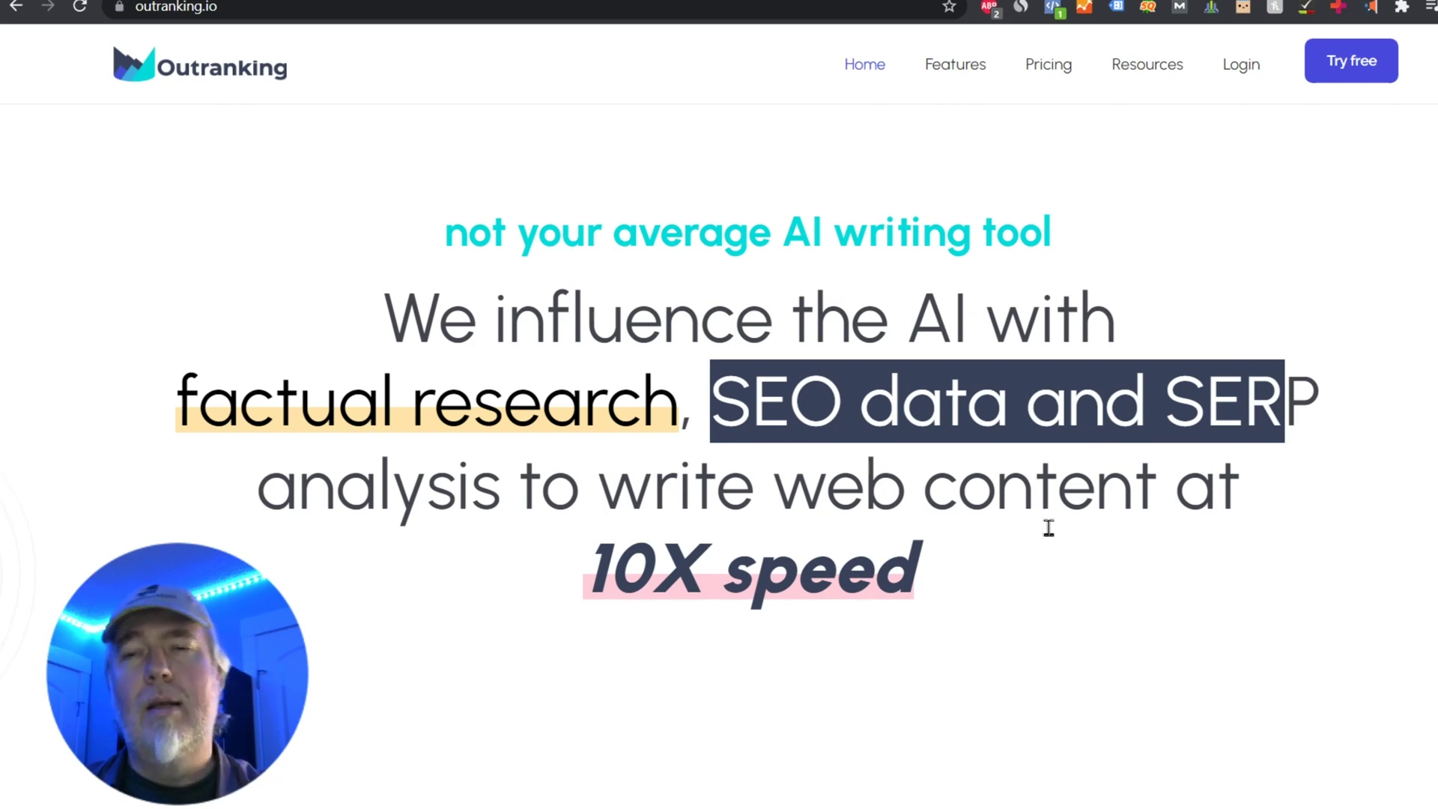
left_click(820, 466)
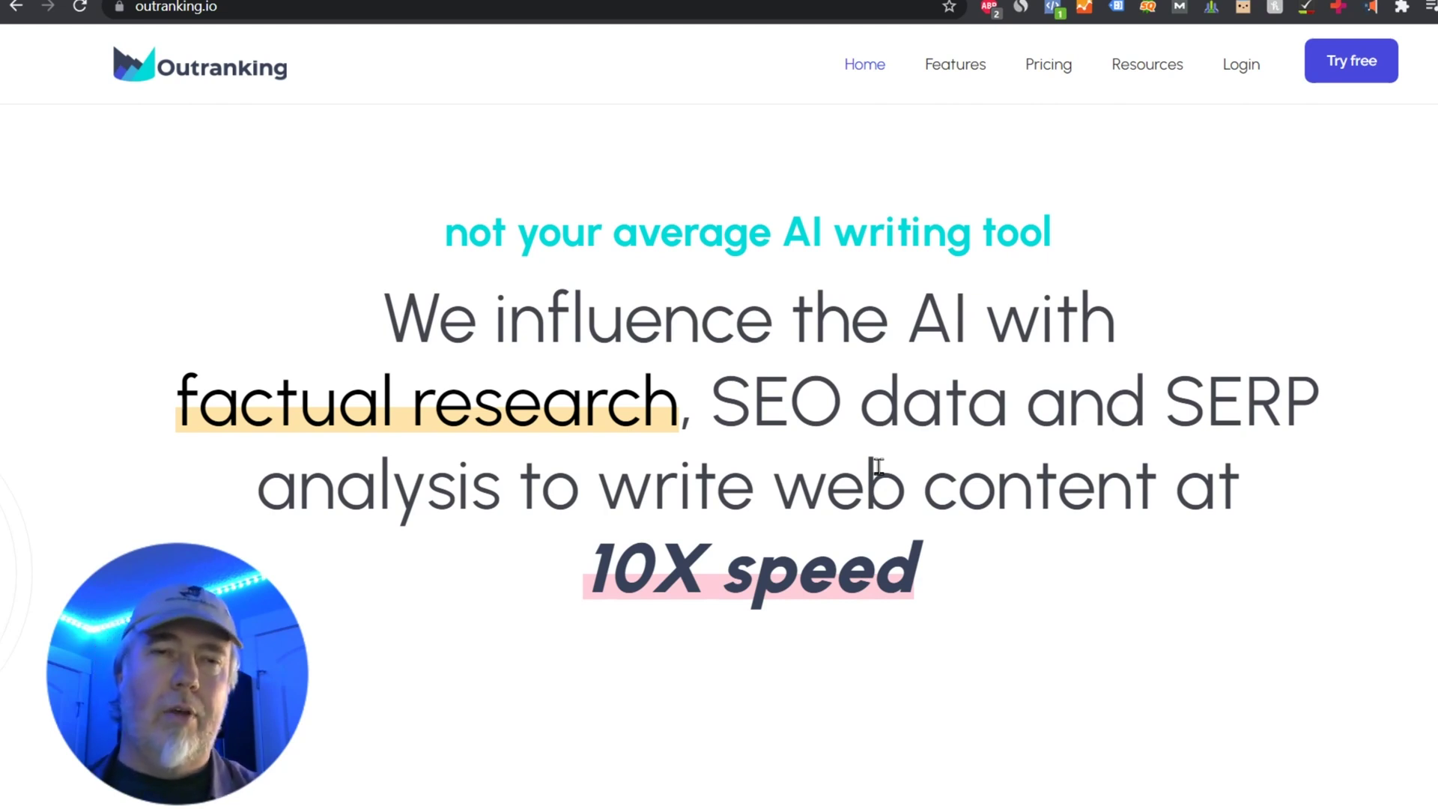
scroll(1053, 372, "down", 5)
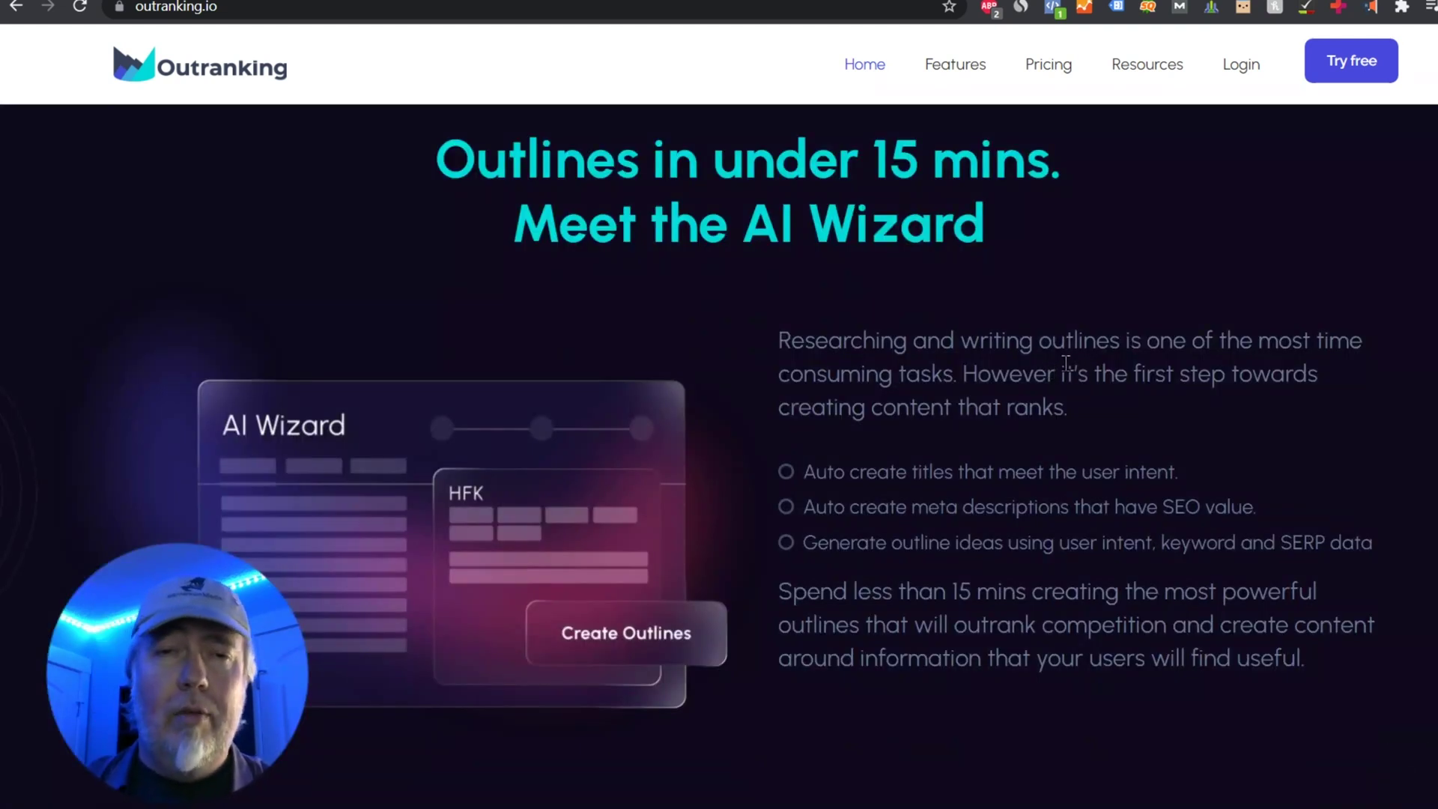
scroll(674, 378, "down", 5)
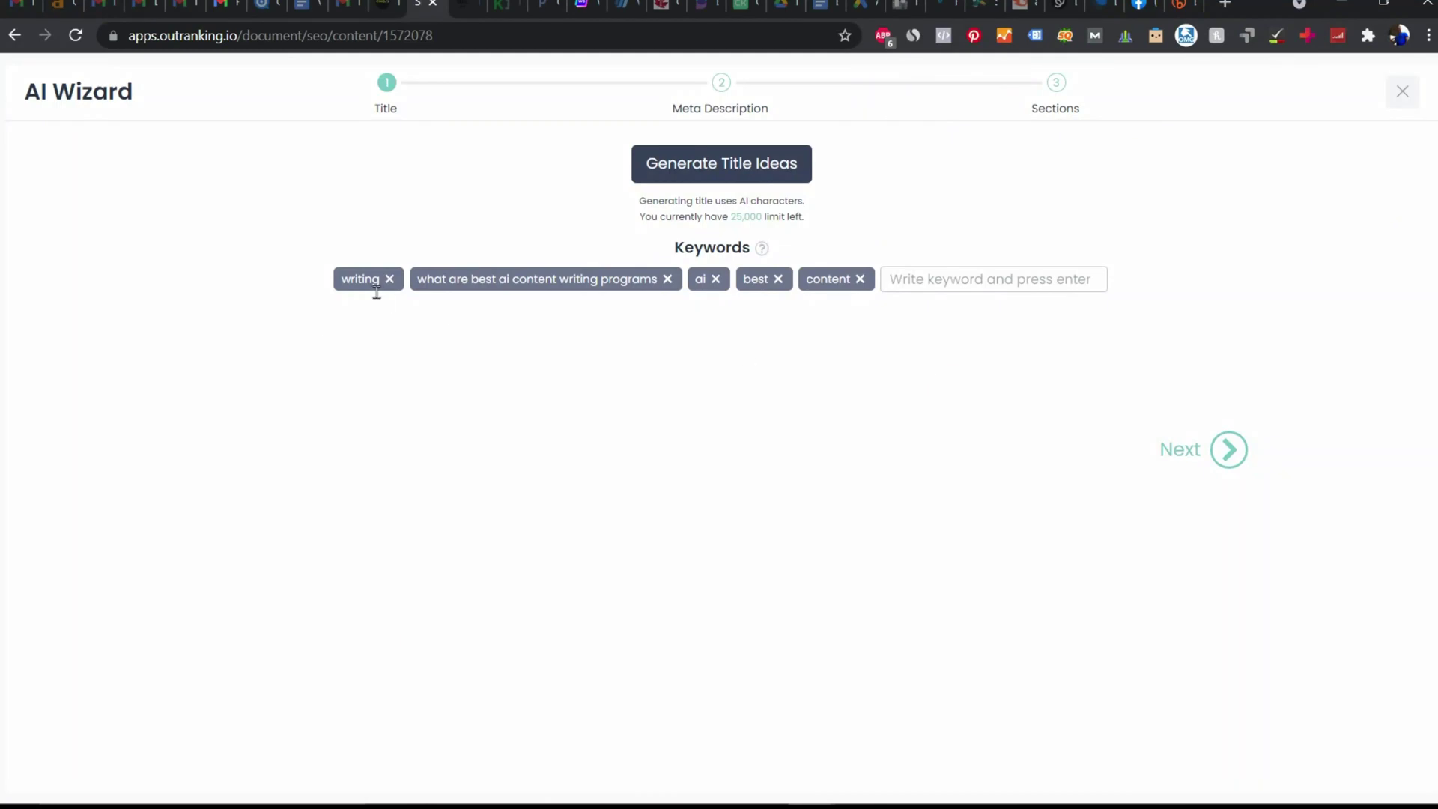
Step: Generate title ideas from the listed keywords, choose "A Quick Fuel-Up on the Top 7 AI Content Writing Programs that Everybody Should Know More About", and continue to Meta Description
left_click_drag(433, 279, 657, 295)
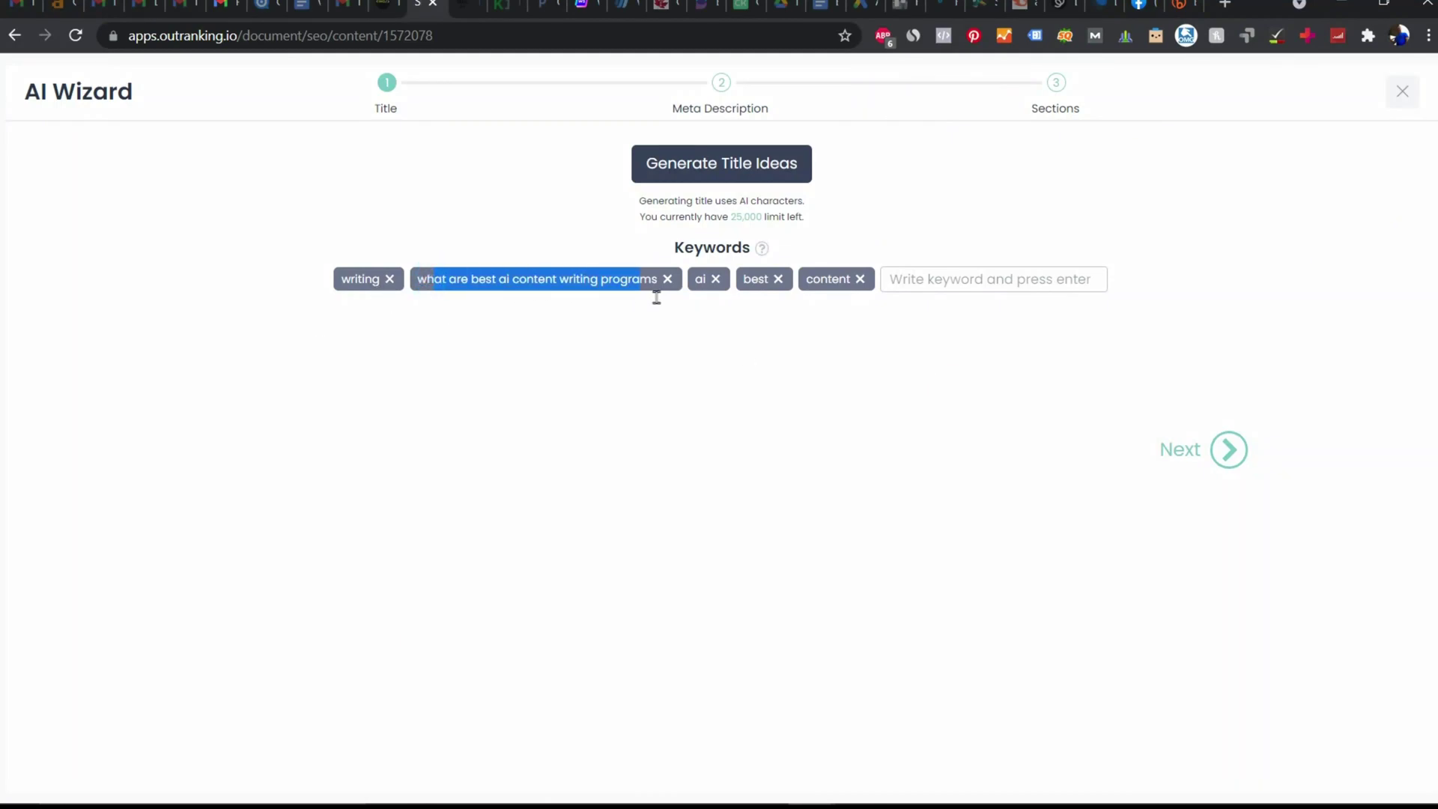
left_click(637, 318)
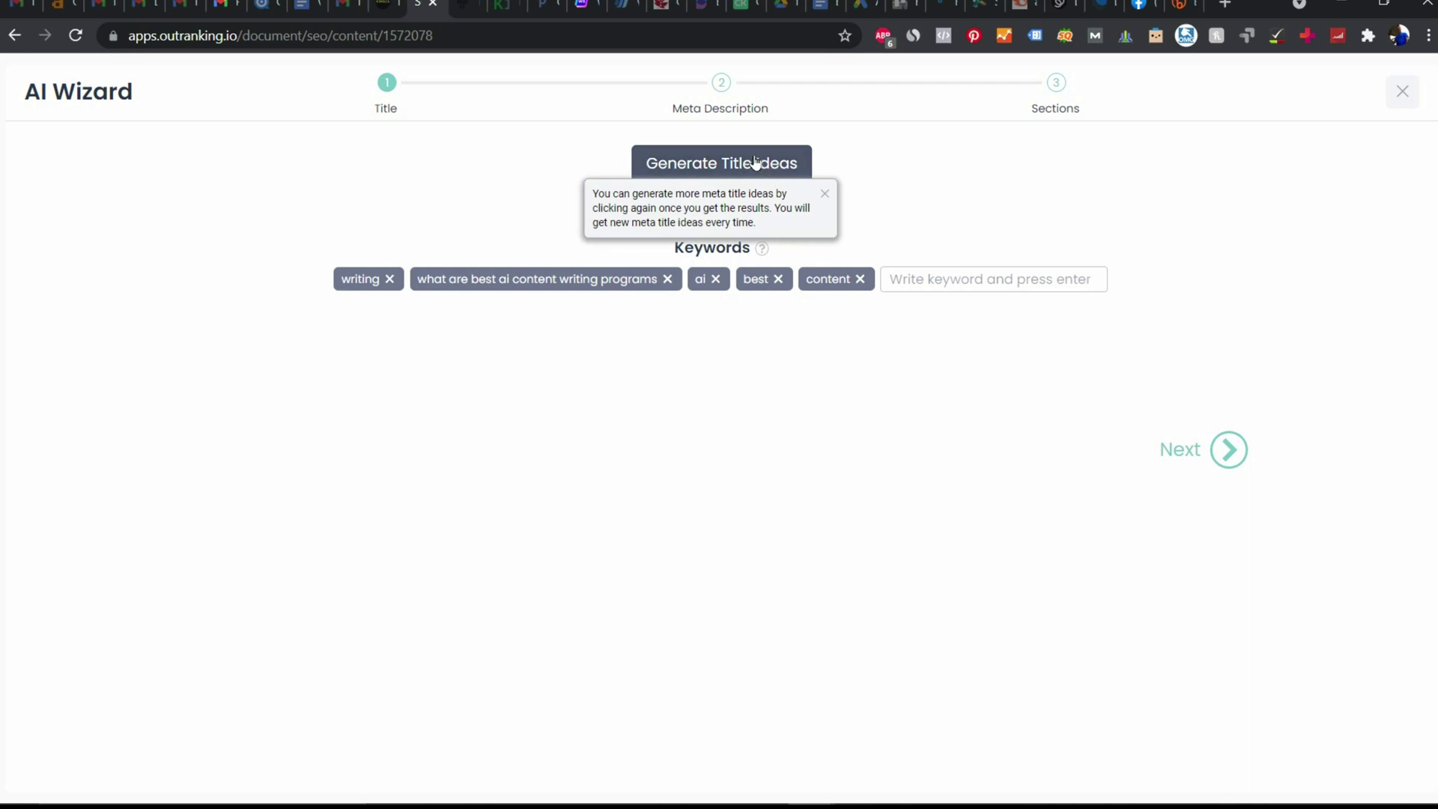
left_click(731, 170)
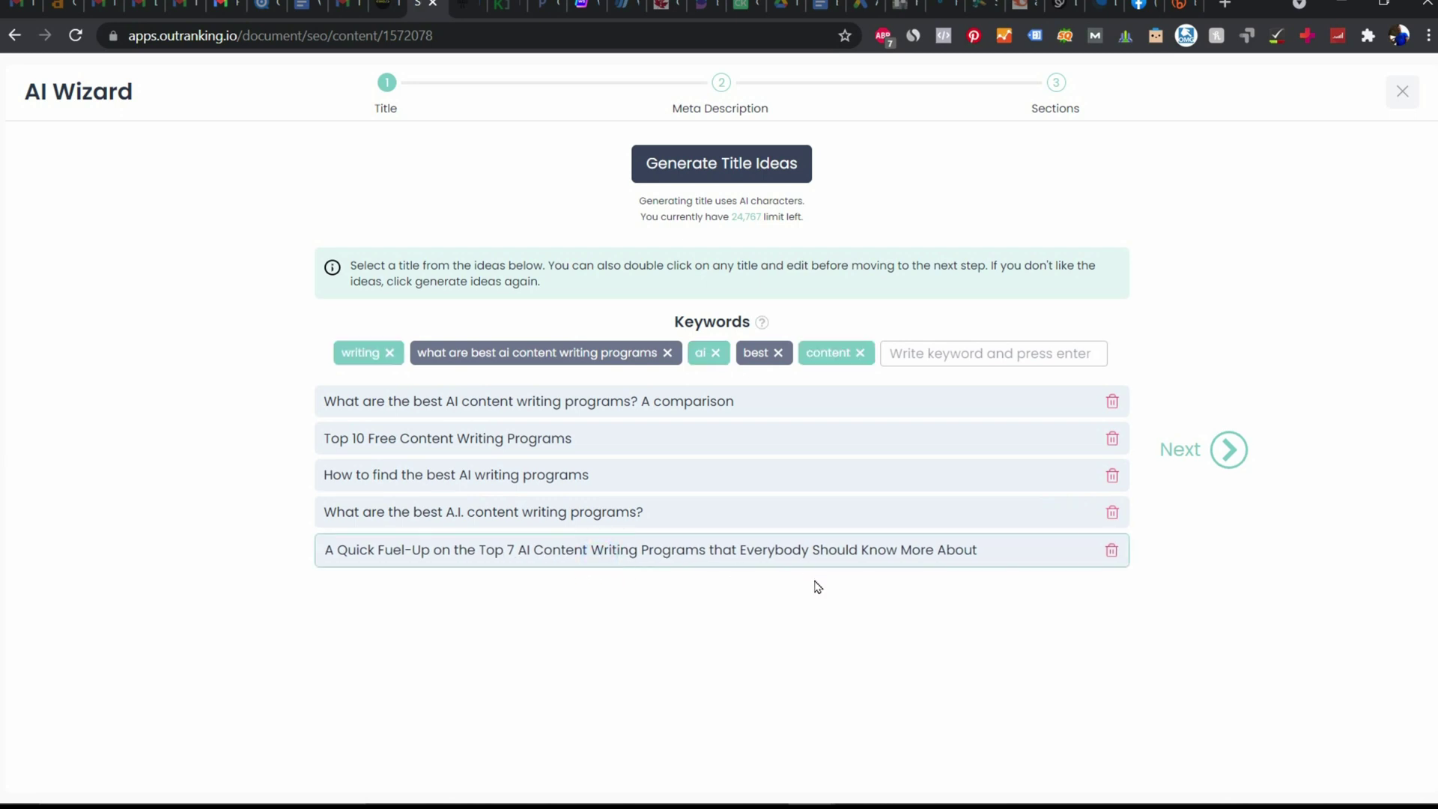
left_click(1229, 452)
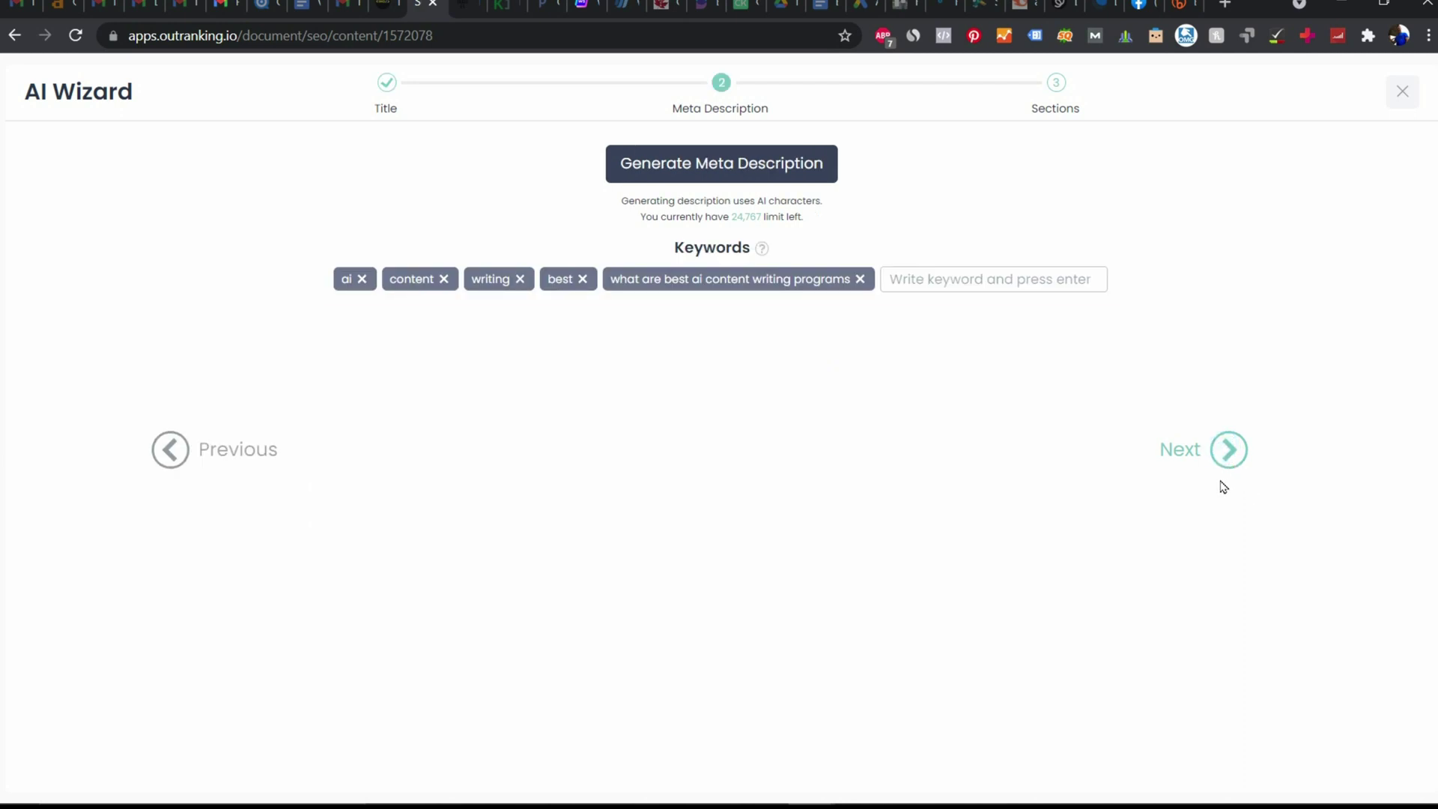
Step: Generate meta descriptions, choose the one beginning "These days, there are so many AI content writing programs", and continue to Sections
left_click(726, 169)
left_click(726, 168)
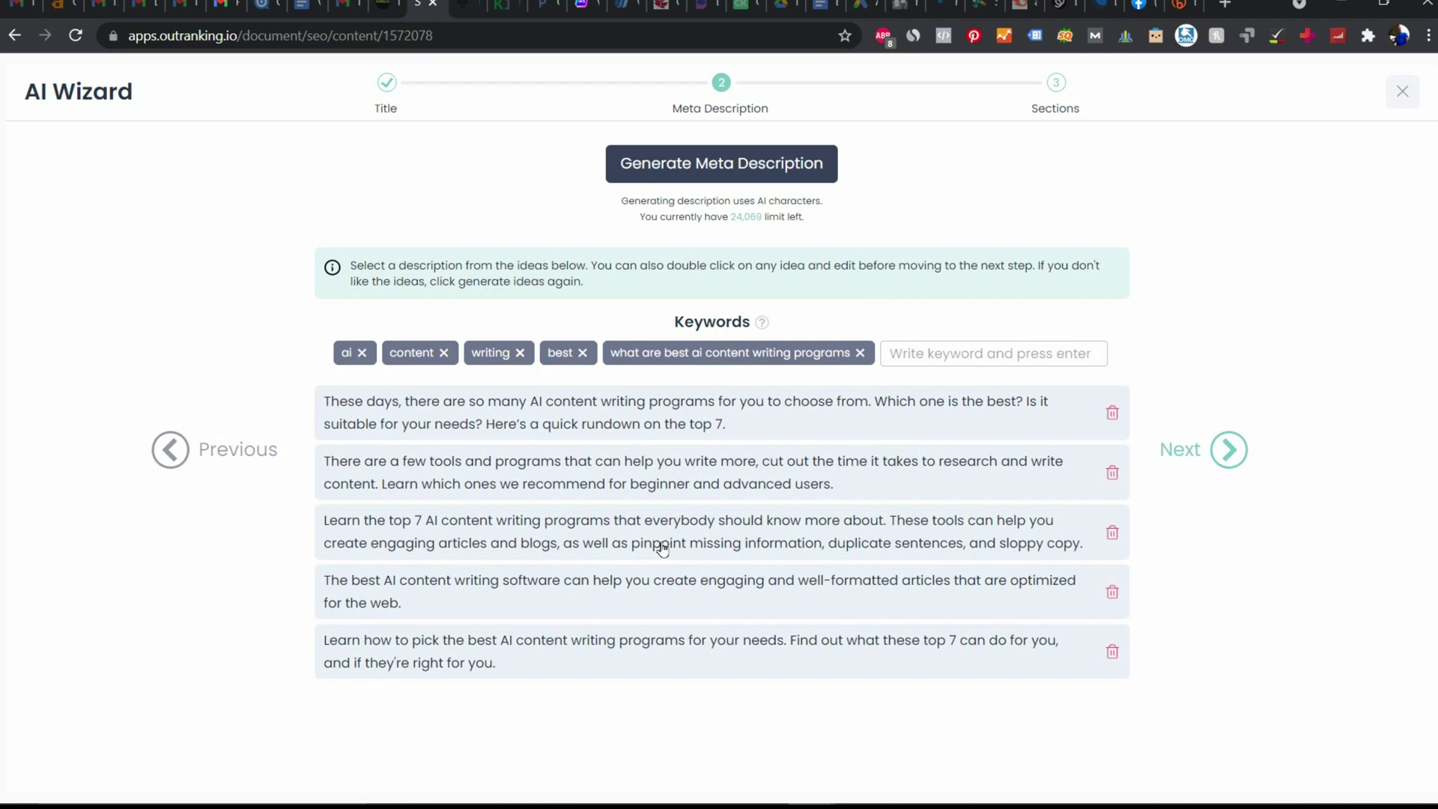
left_click(798, 420)
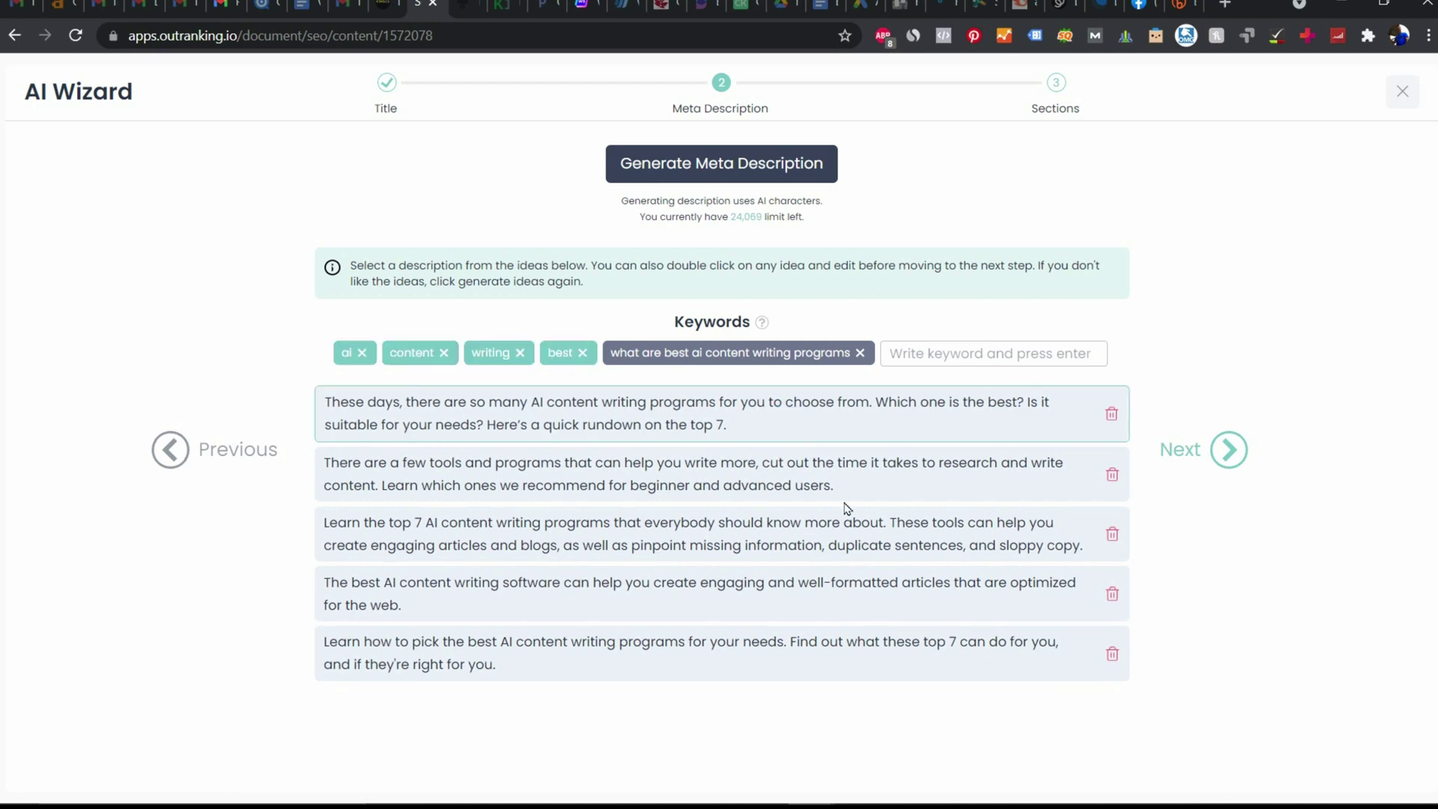
left_click(1229, 450)
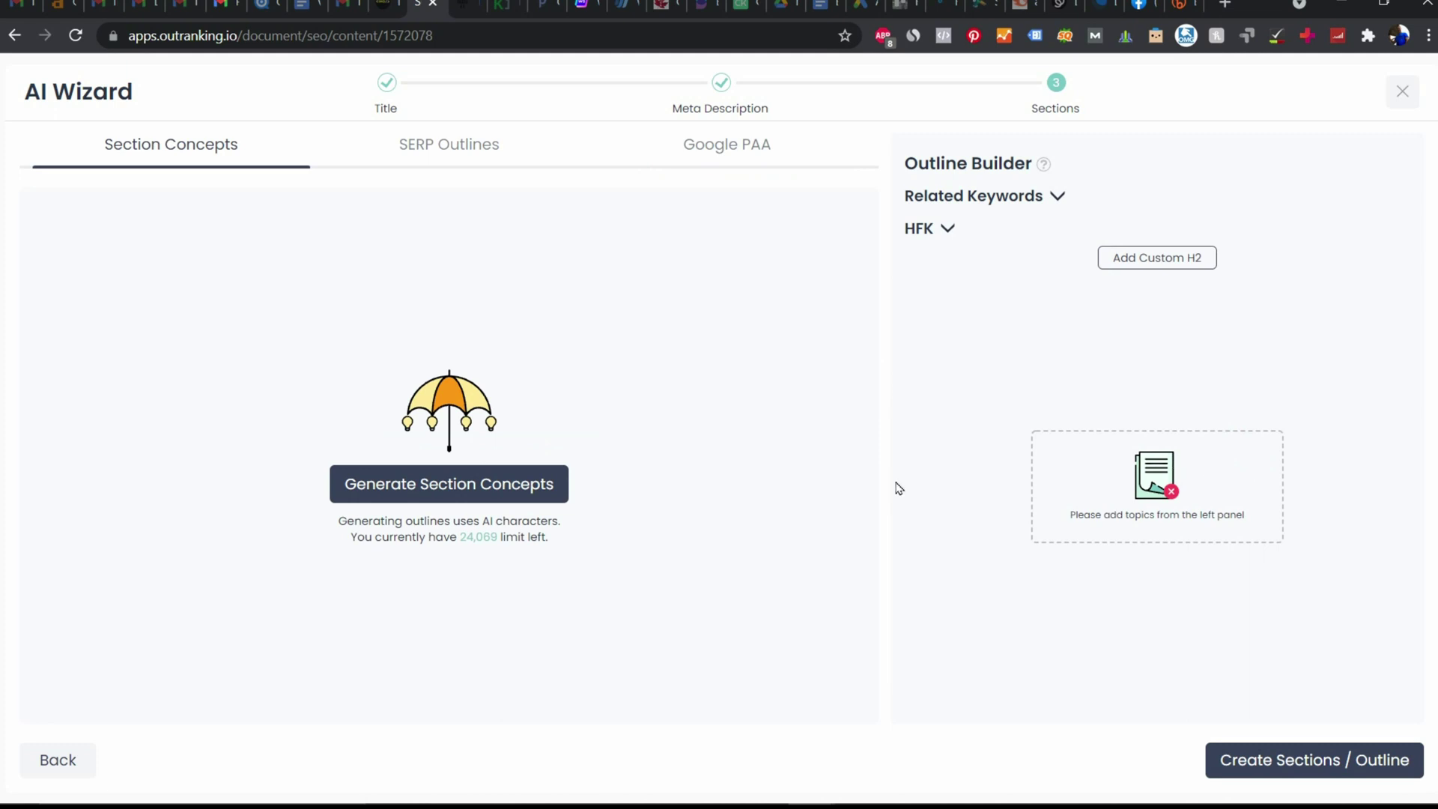
Step: Browse the SERP Outlines to examine the headings used by competing articles
left_click(454, 146)
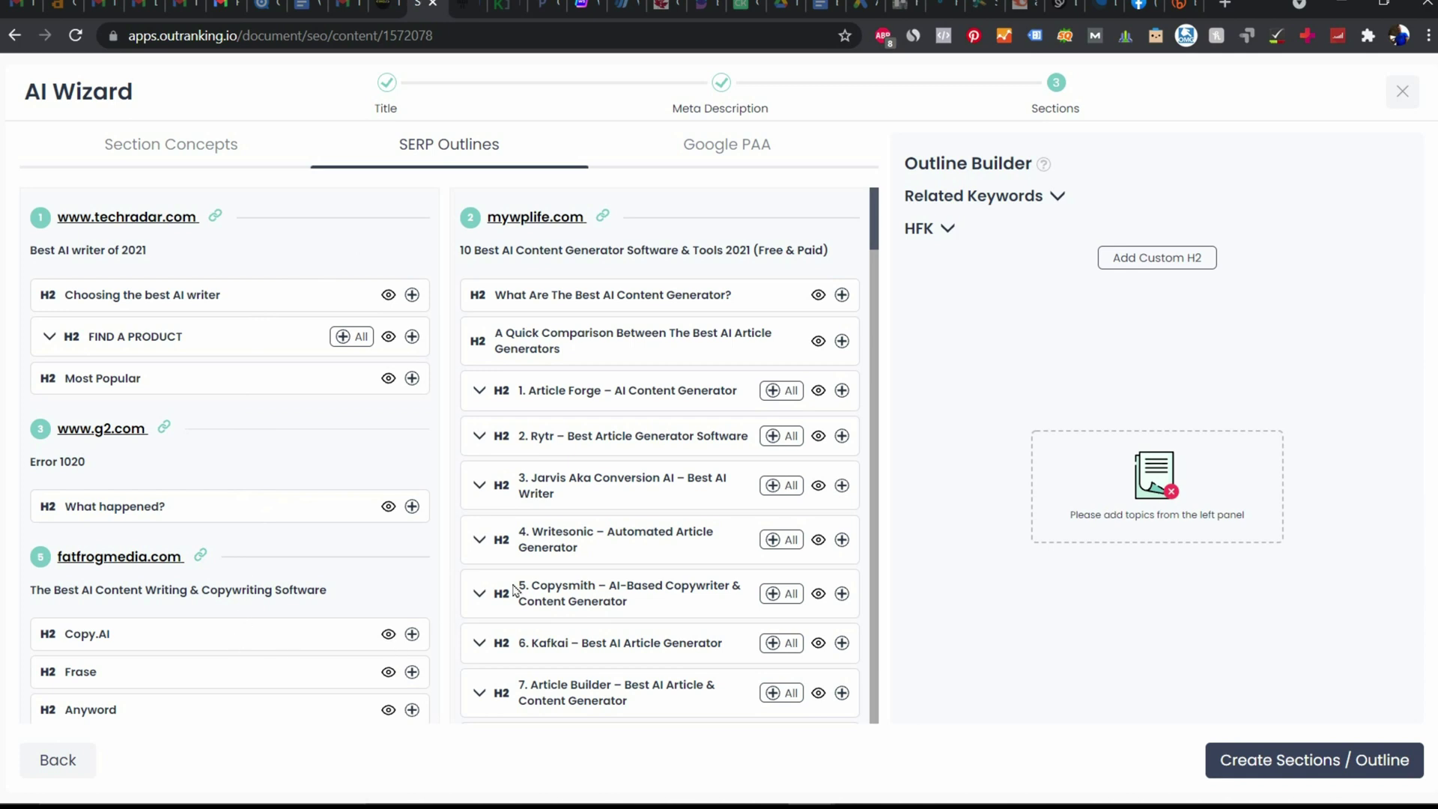
scroll(621, 278, "down", 5)
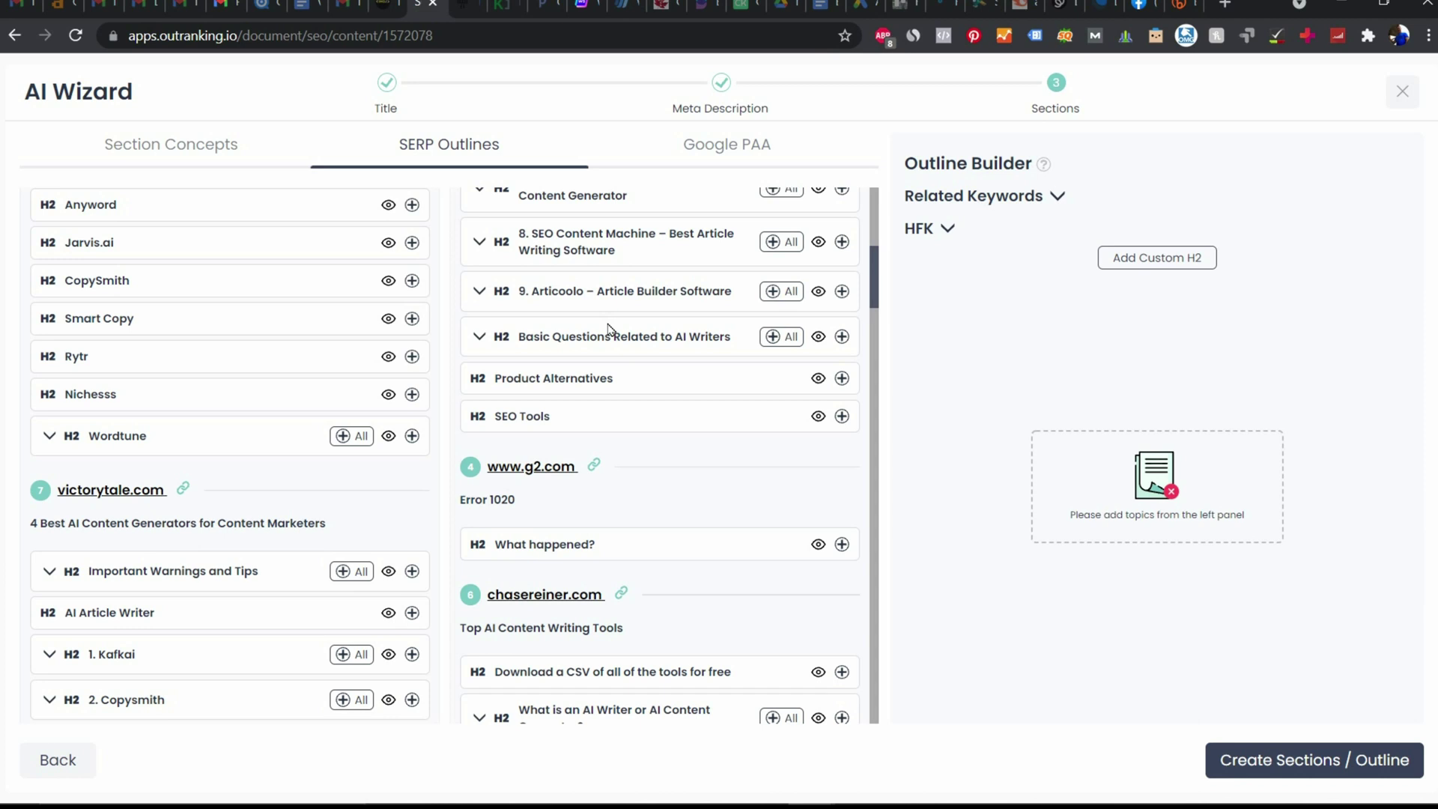
scroll(608, 330, "down", 3)
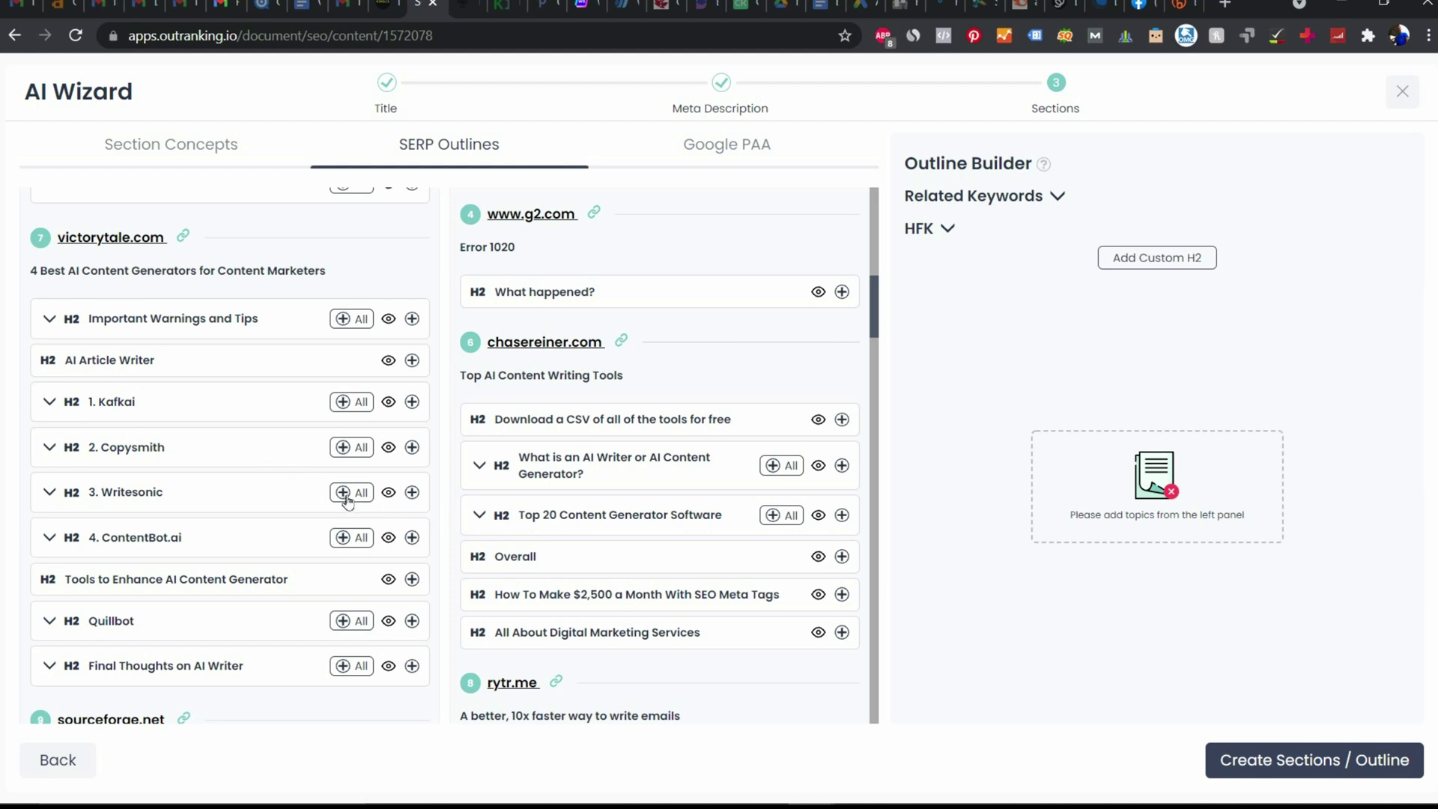
scroll(285, 490, "down", 3)
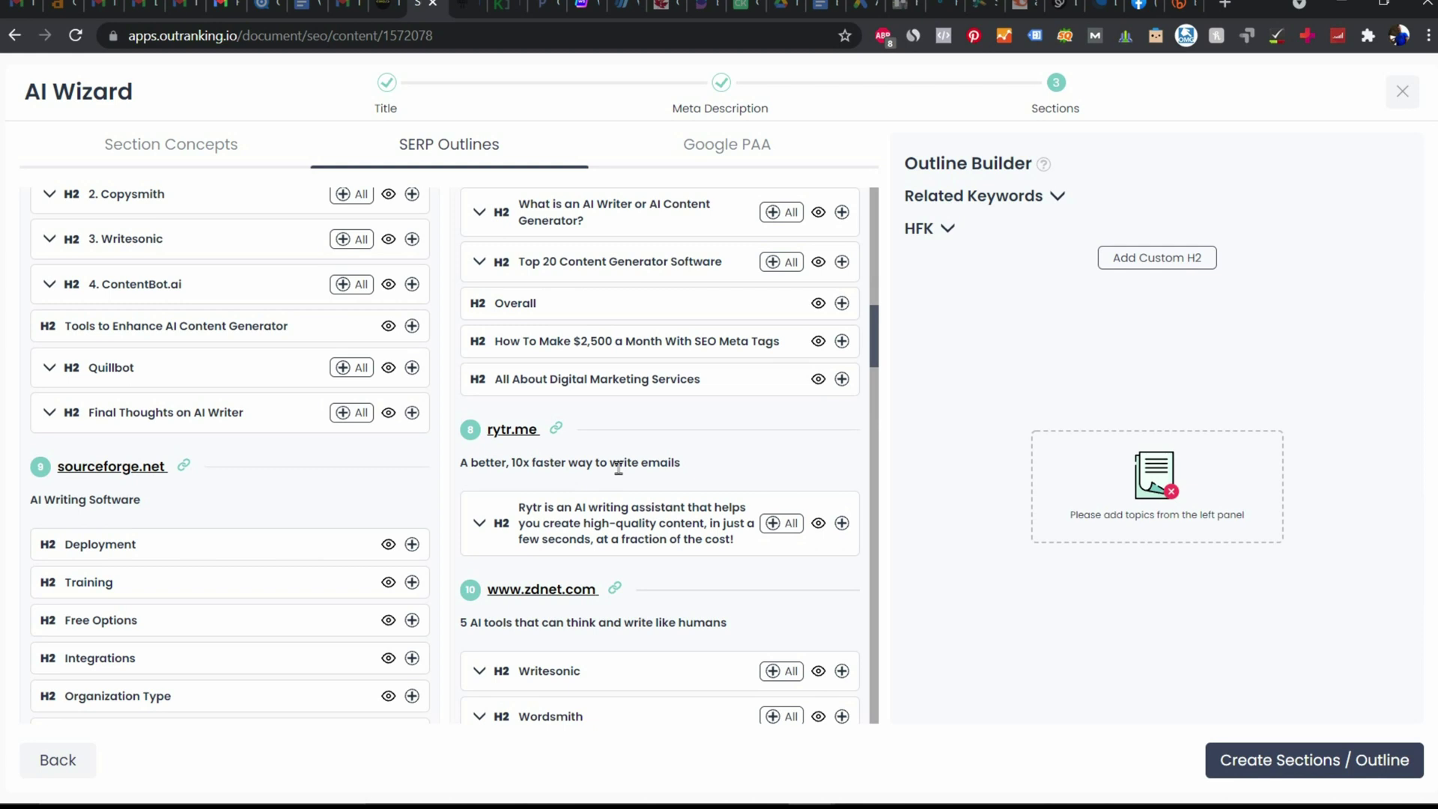
scroll(618, 468, "down", 3)
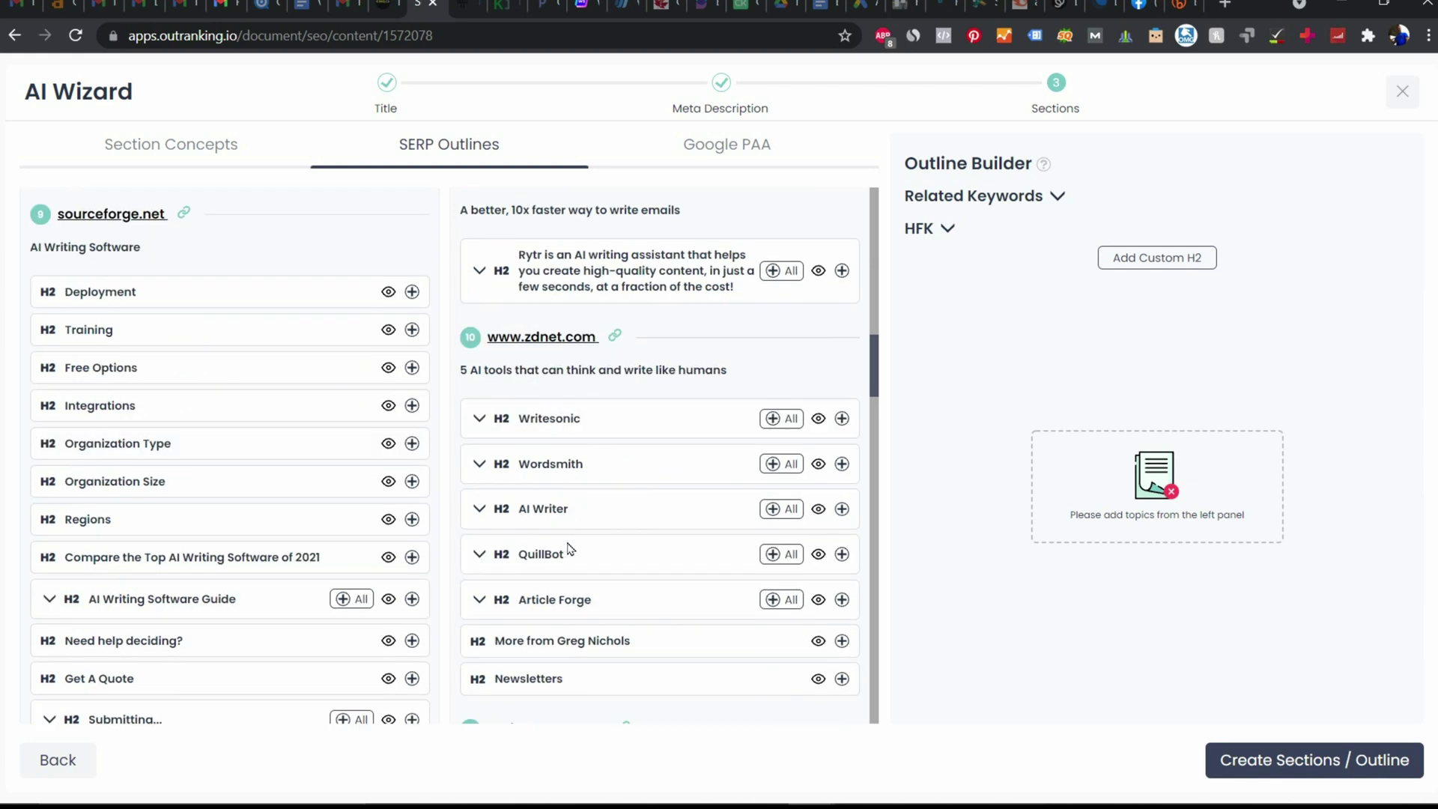
scroll(299, 516, "up", 15)
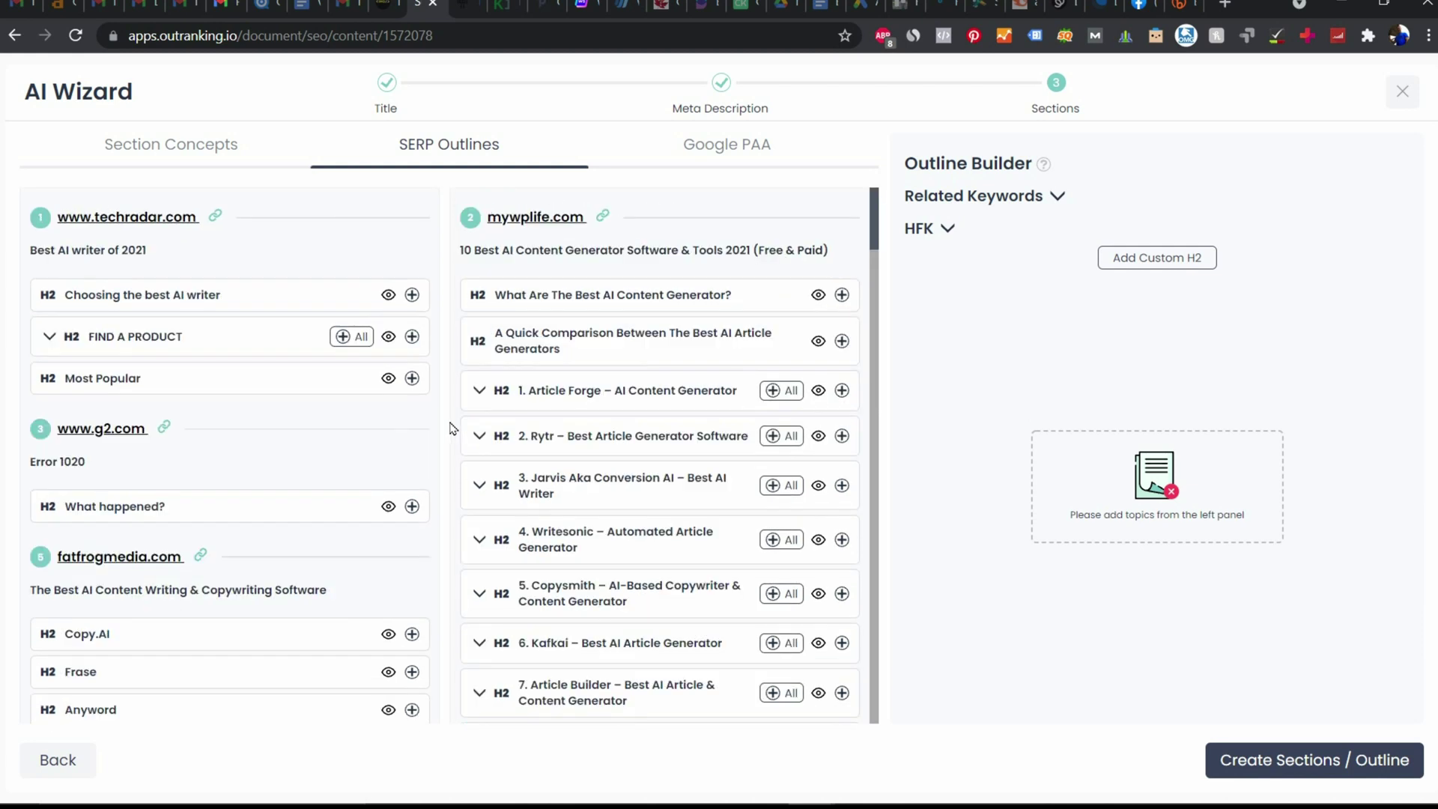
Step: Add the Google PAA question "How do you create good content?" to the outline as a trial and remove it again
left_click(727, 155)
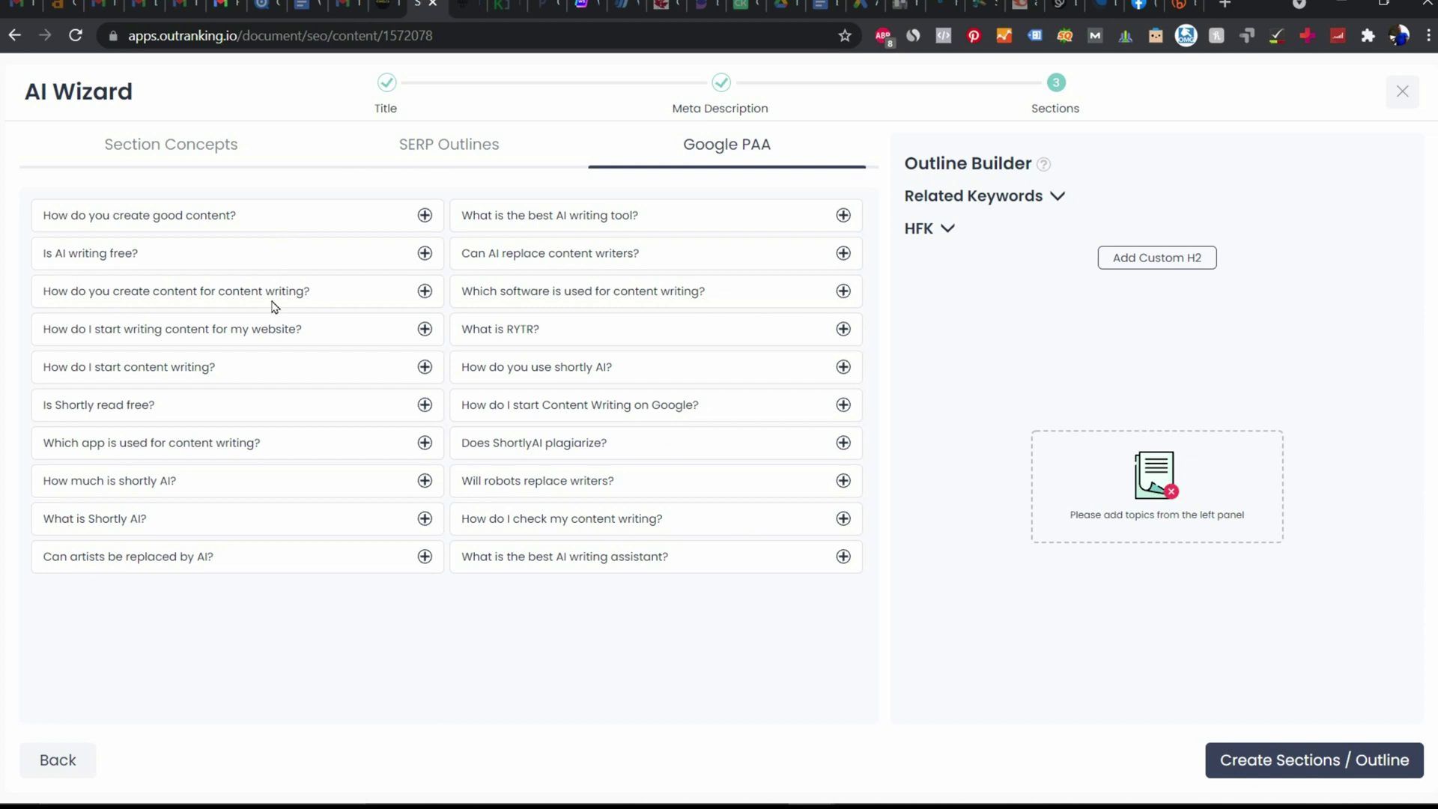
left_click(425, 216)
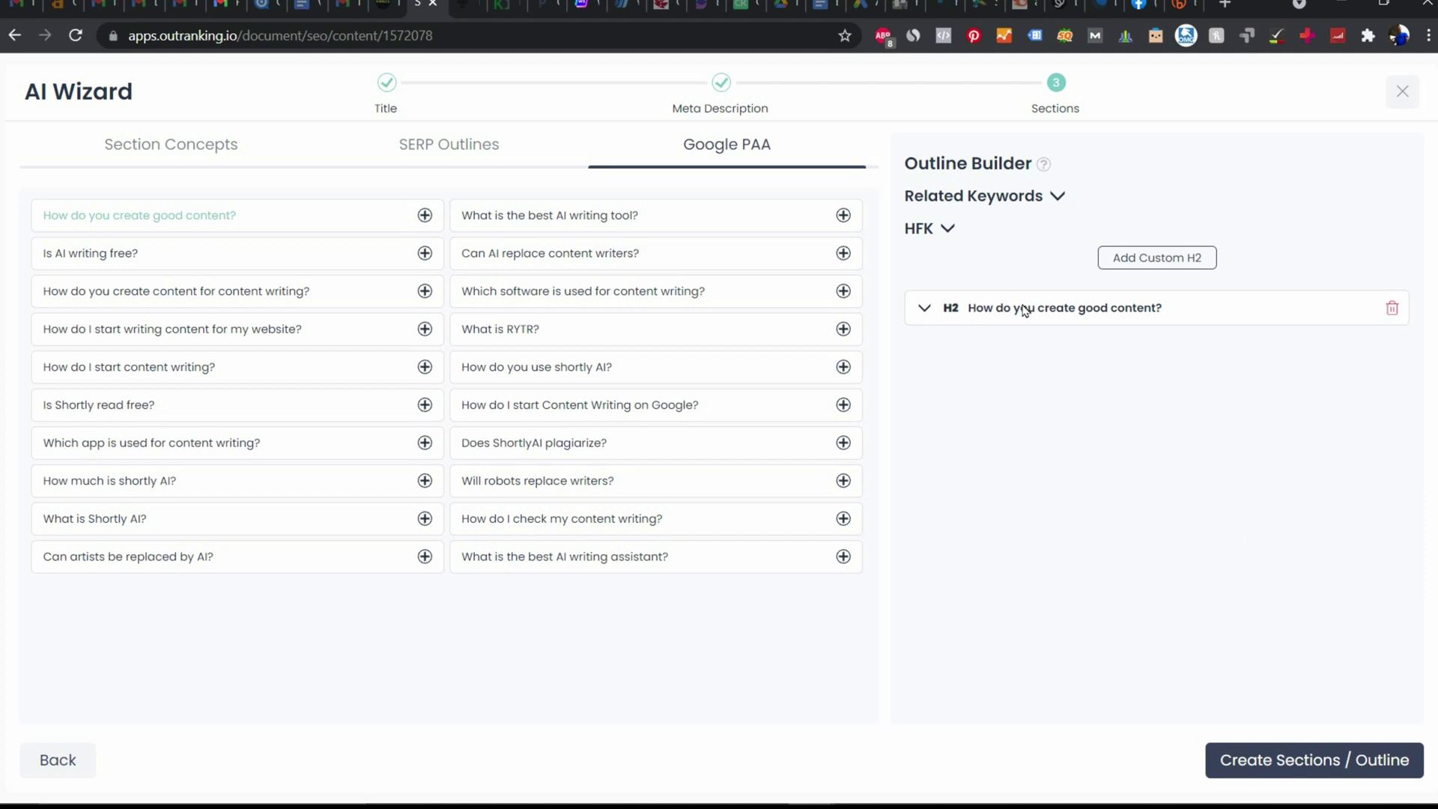
left_click(1393, 309)
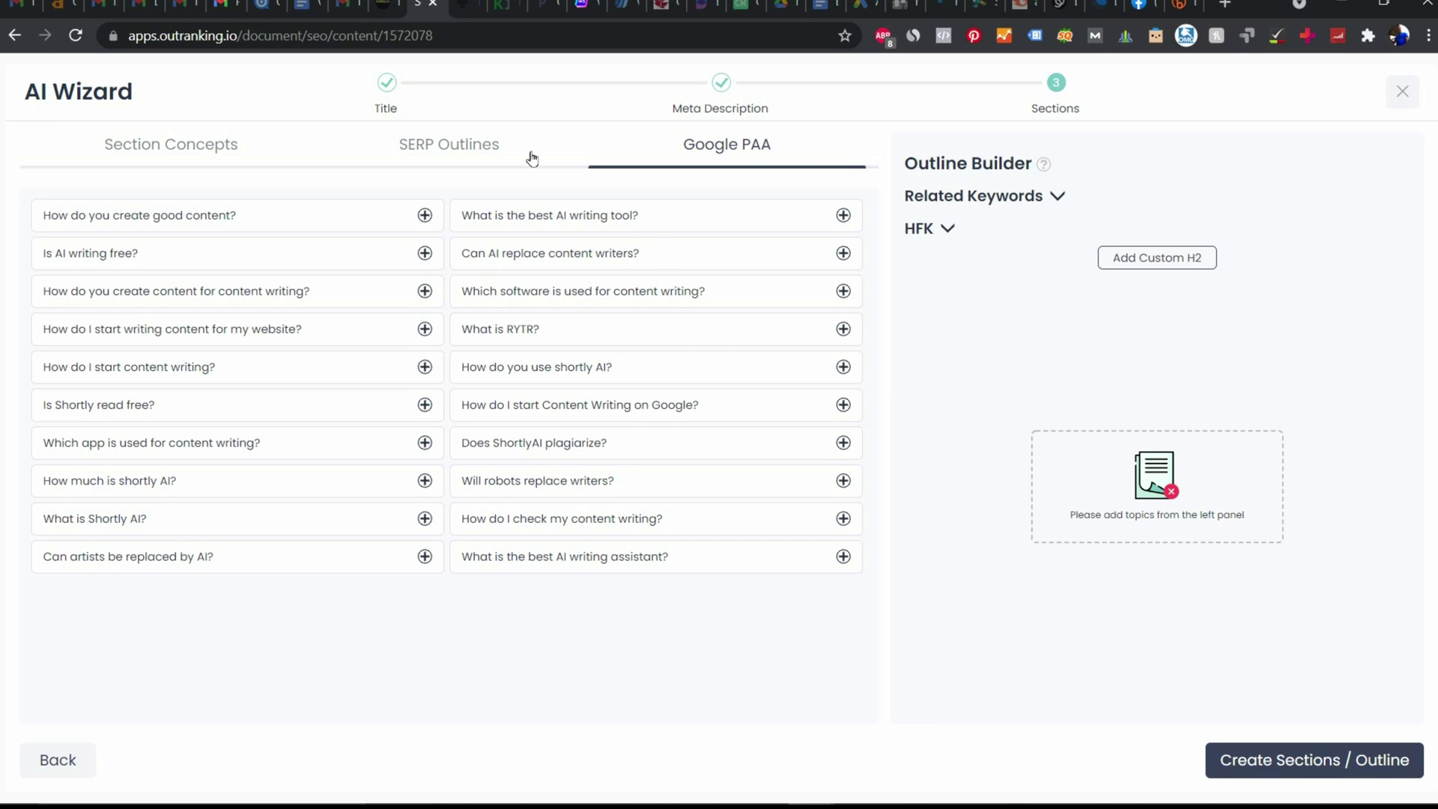
Step: Return to the section concepts and generate AI suggestions for the article's headings
left_click(506, 146)
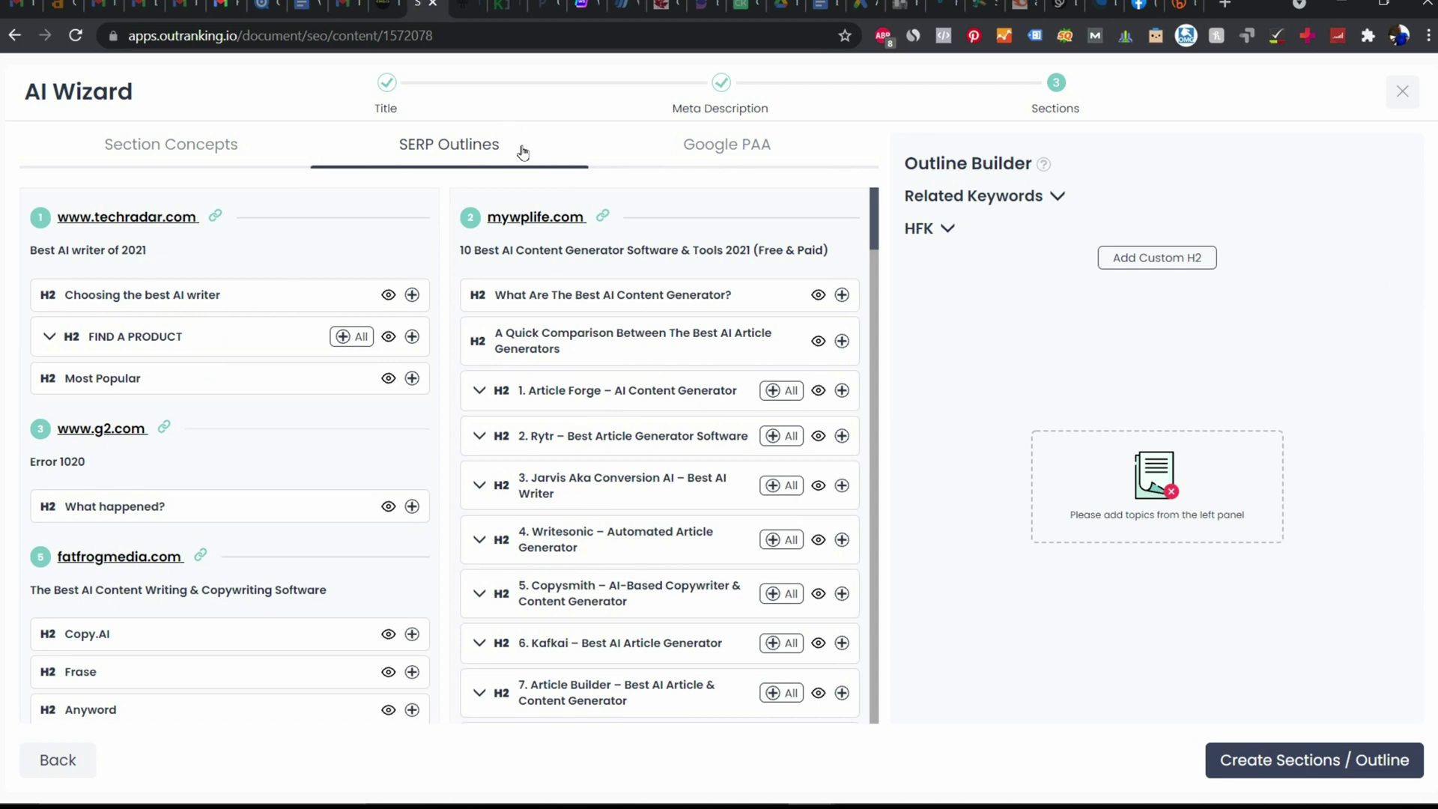
left_click(224, 150)
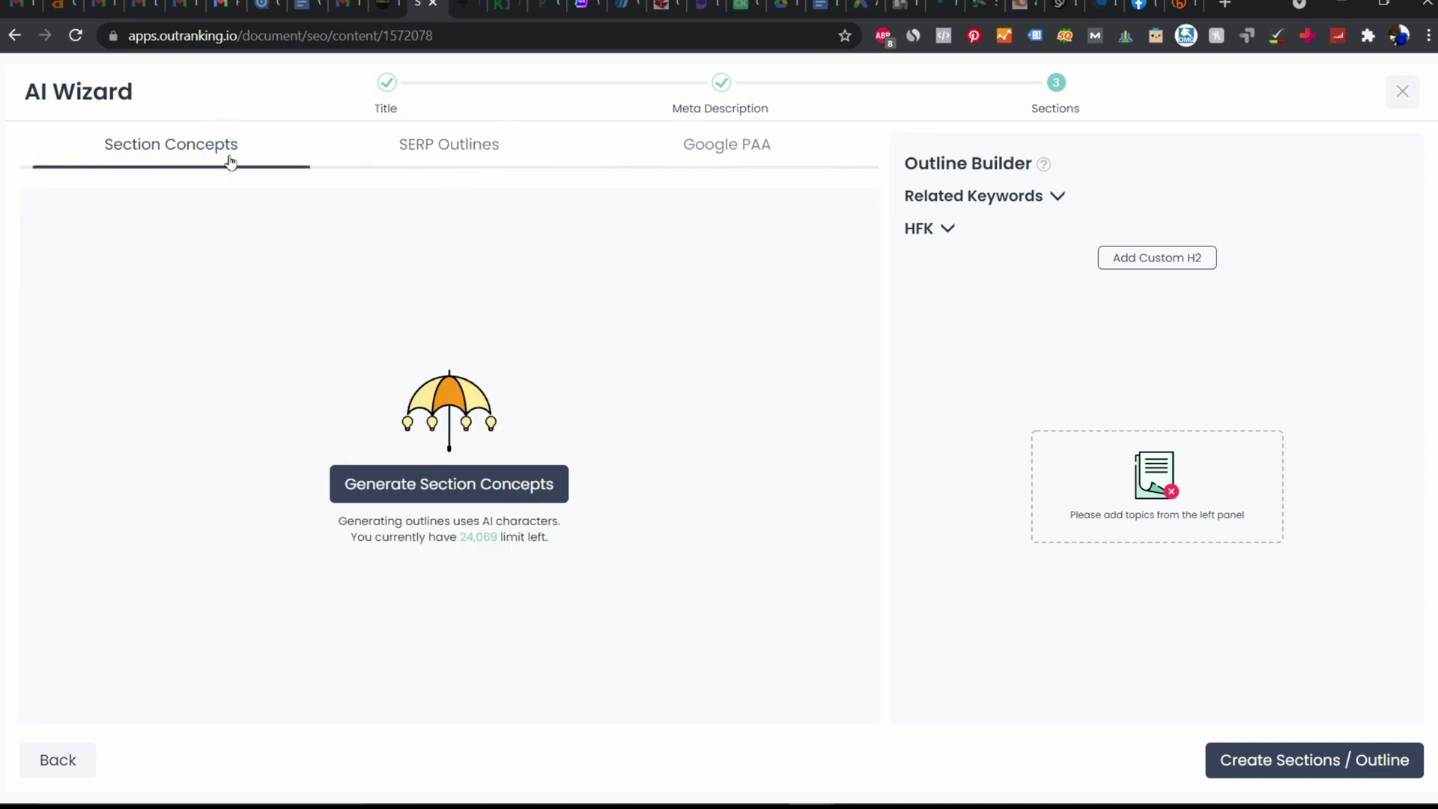
left_click(484, 485)
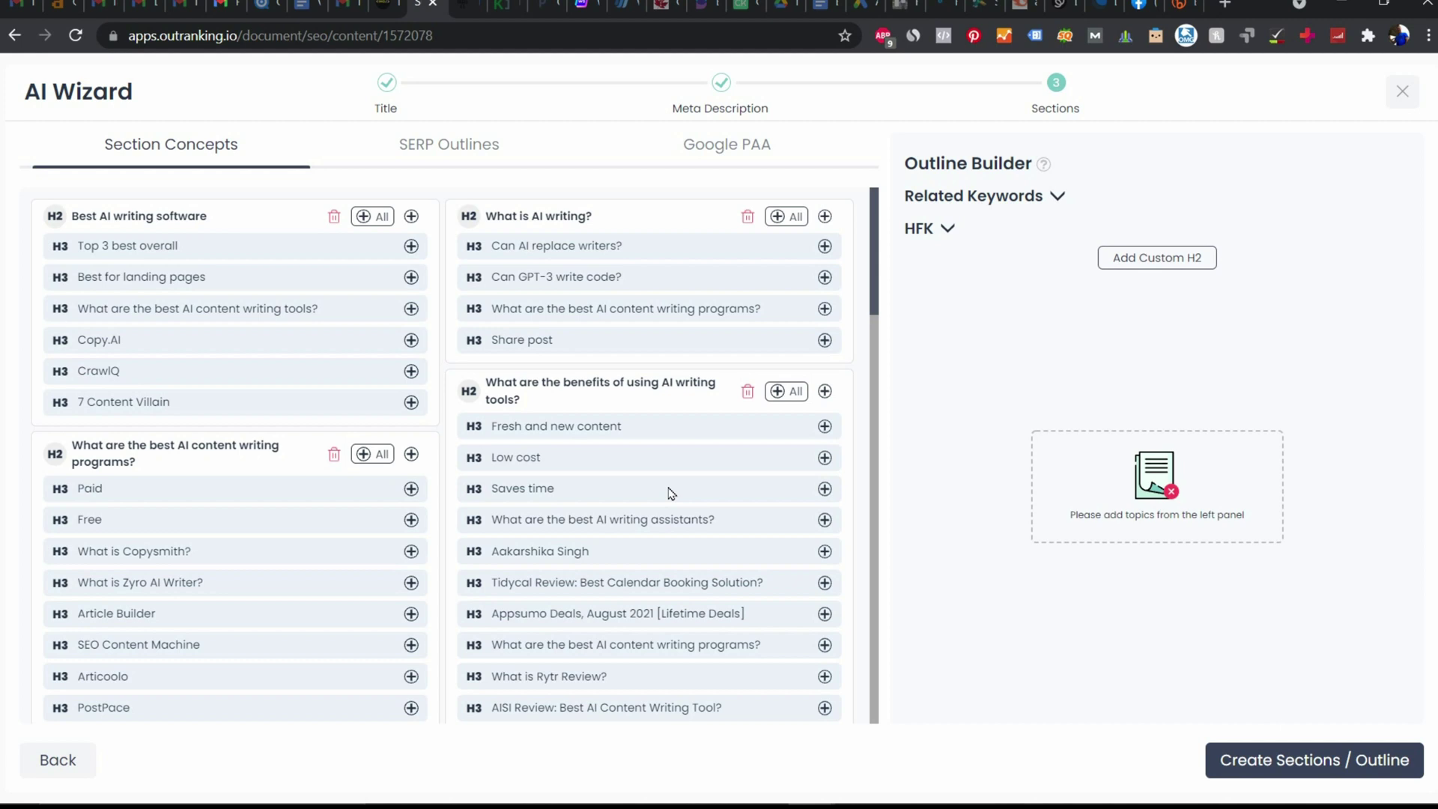
Step: Add the headings "What are the best AI content writing programs?", JARVIS, WRITESONIC and OUTRANKING to the outline
left_click(411, 455)
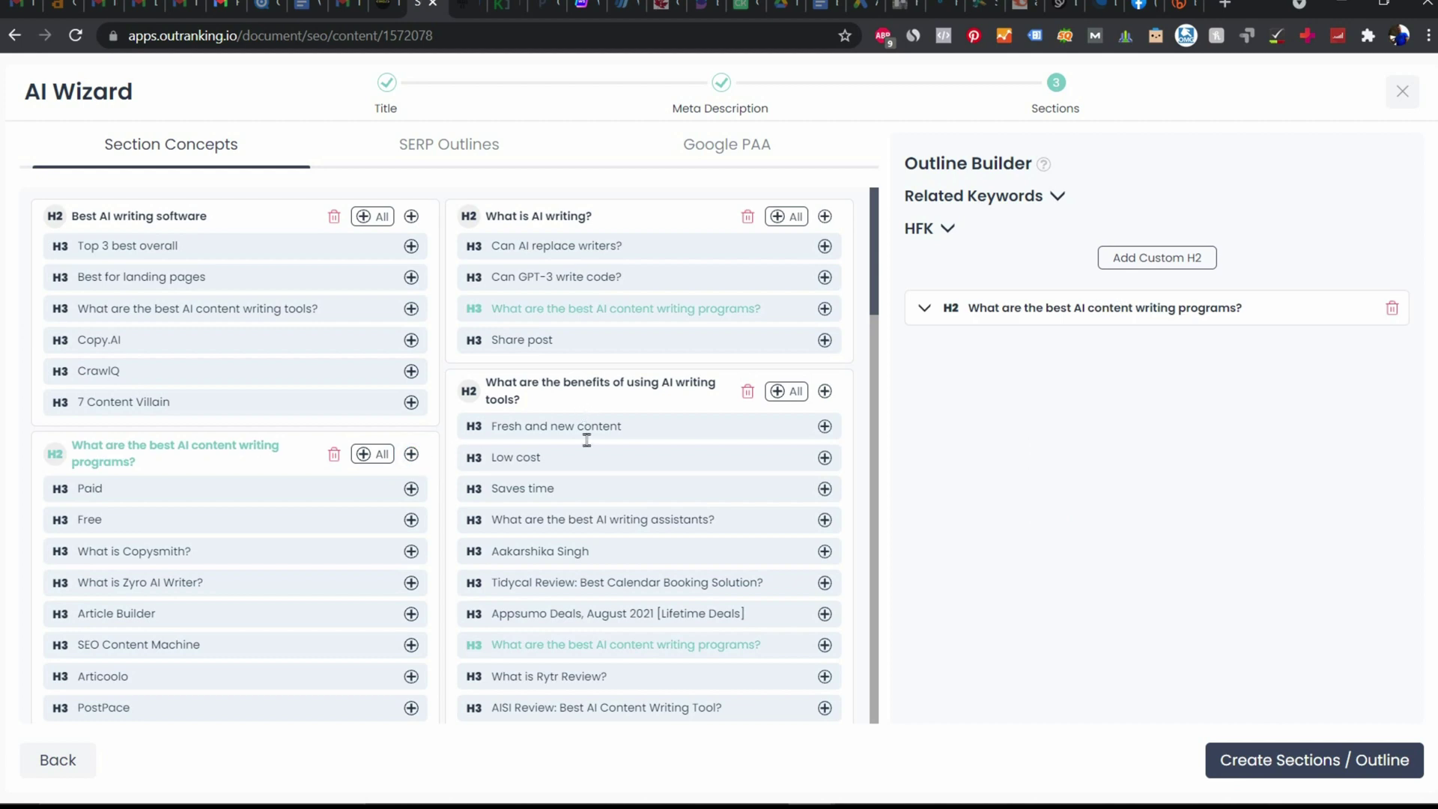
scroll(586, 442, "down", 6)
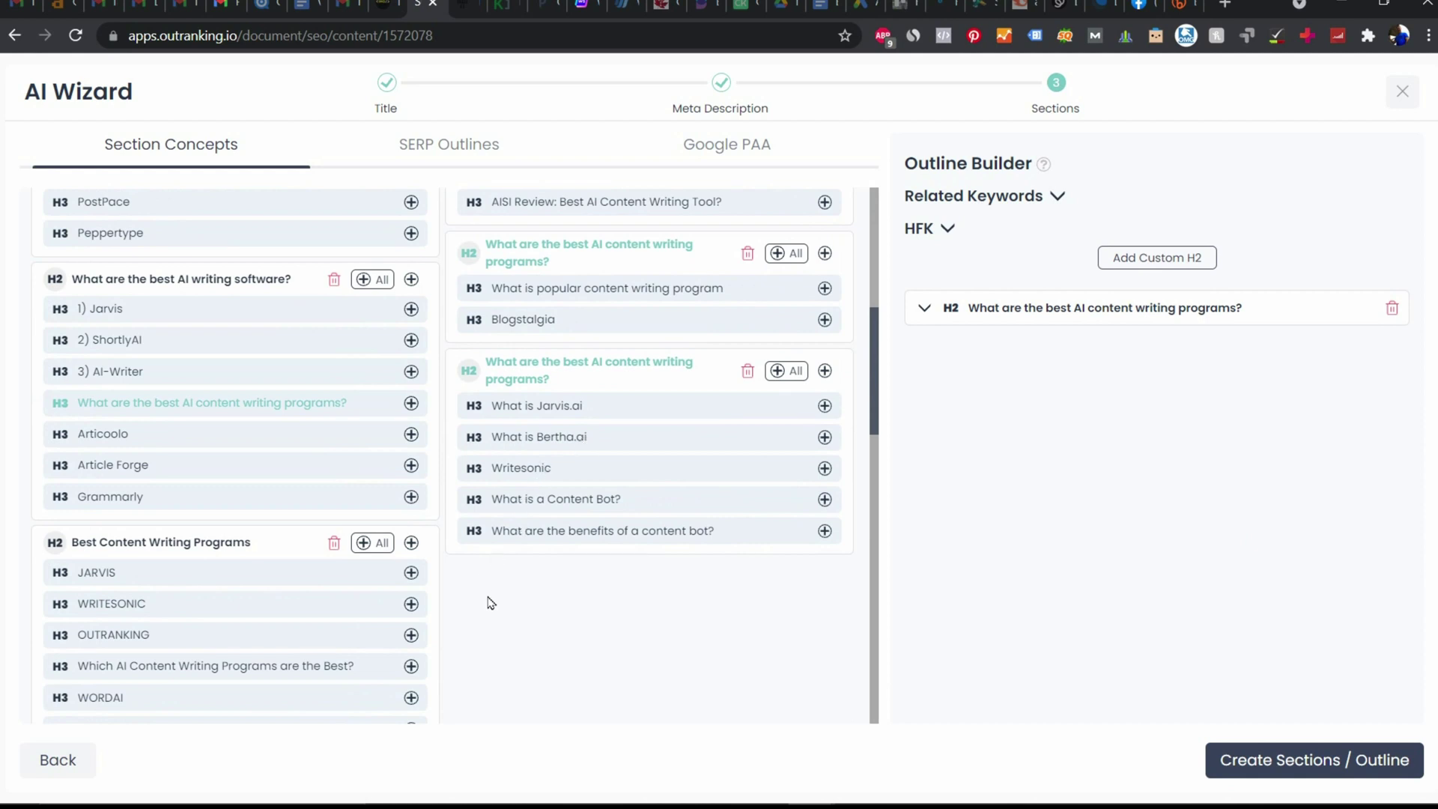
left_click(411, 573)
left_click(411, 604)
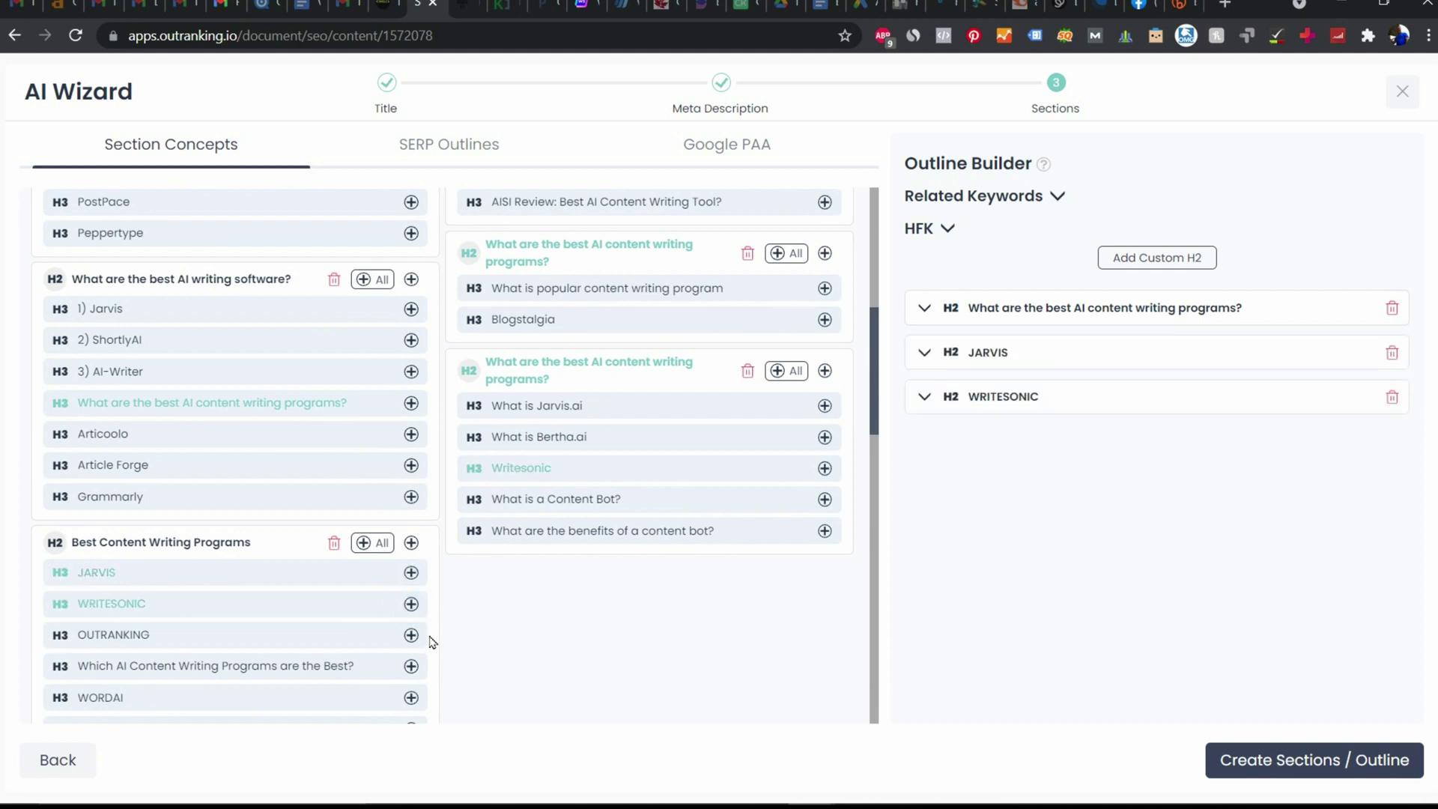
left_click(411, 635)
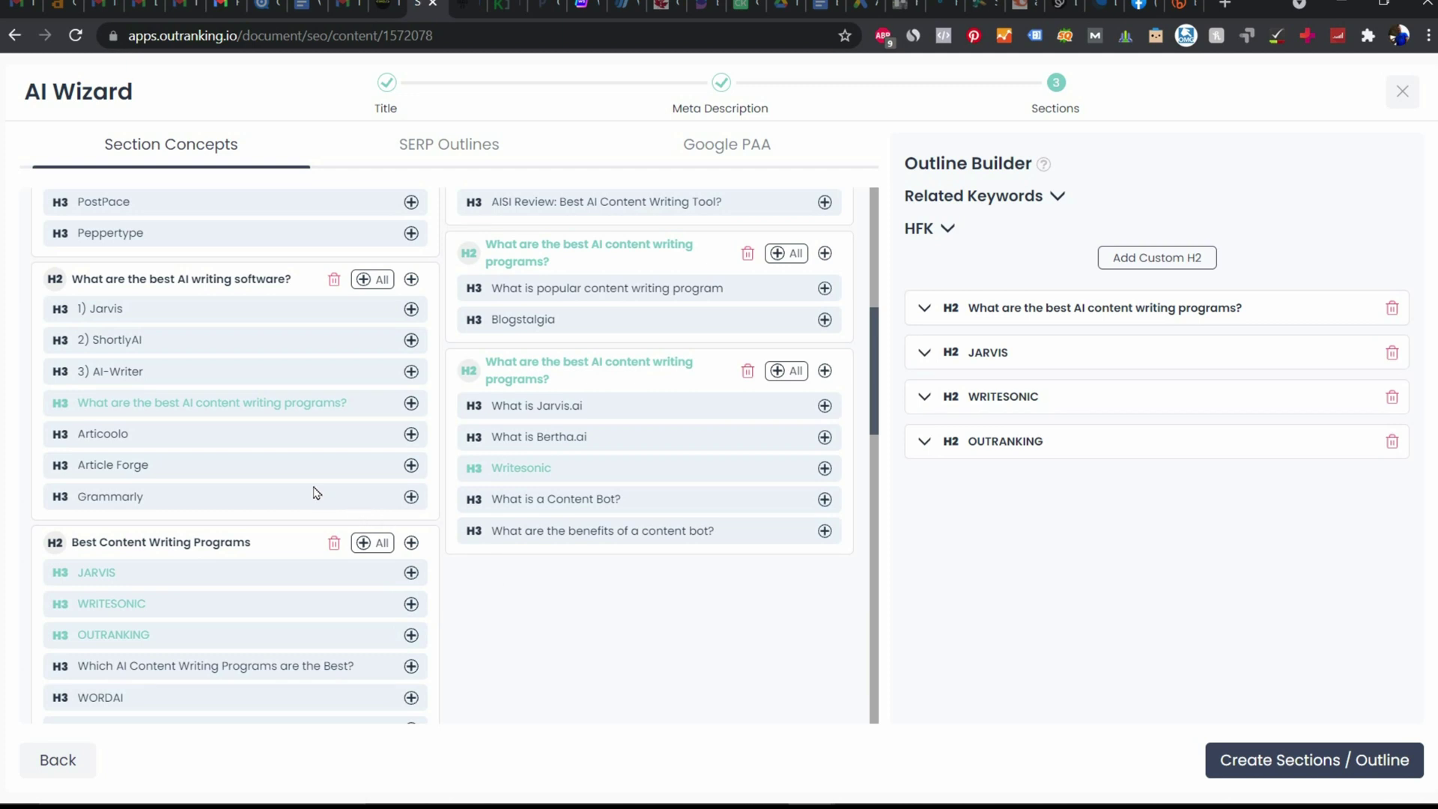
Step: Add "Top 3 best overall", "Can AI replace writers?" and RYTR to the outline, and create the sections
scroll(317, 493, "up", 6)
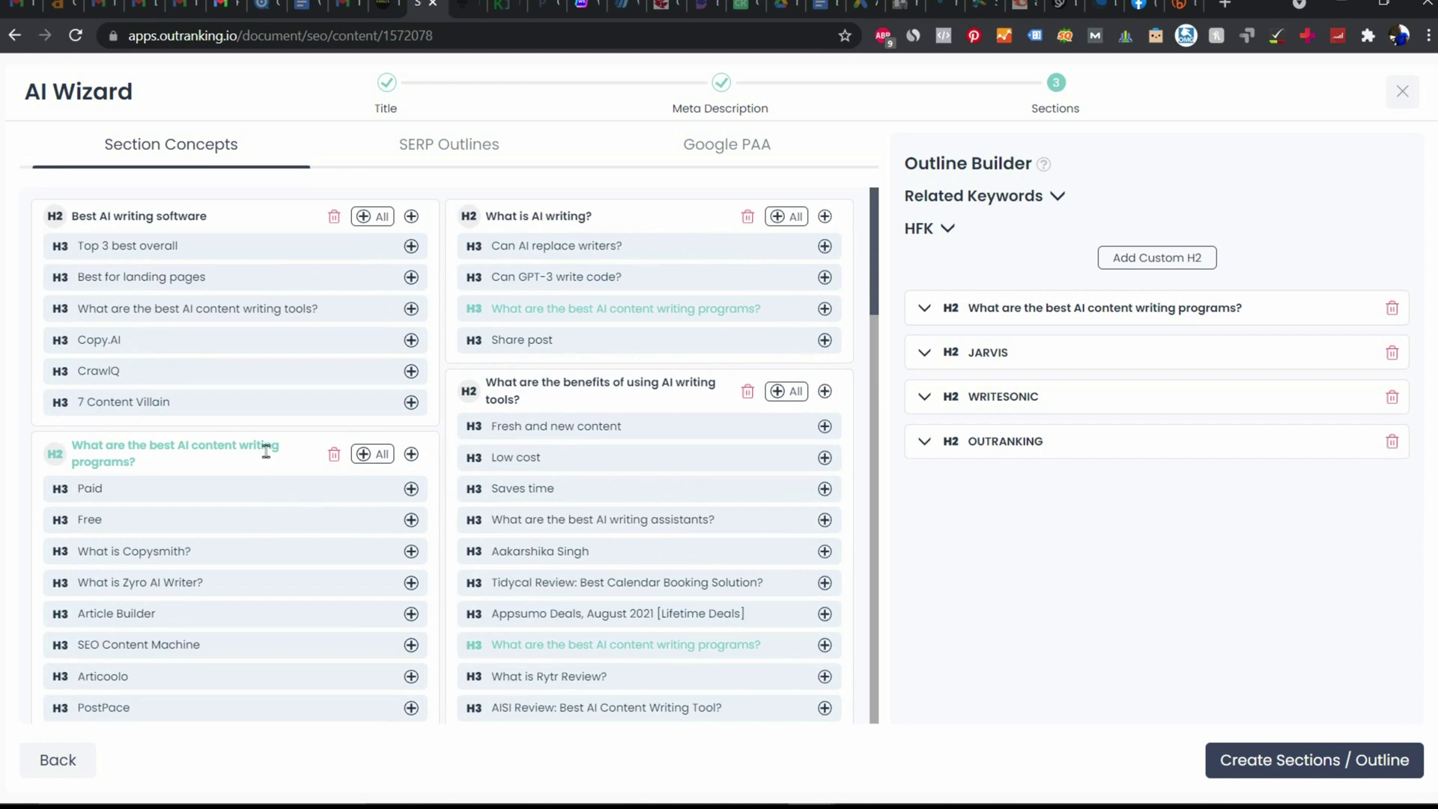
left_click(411, 247)
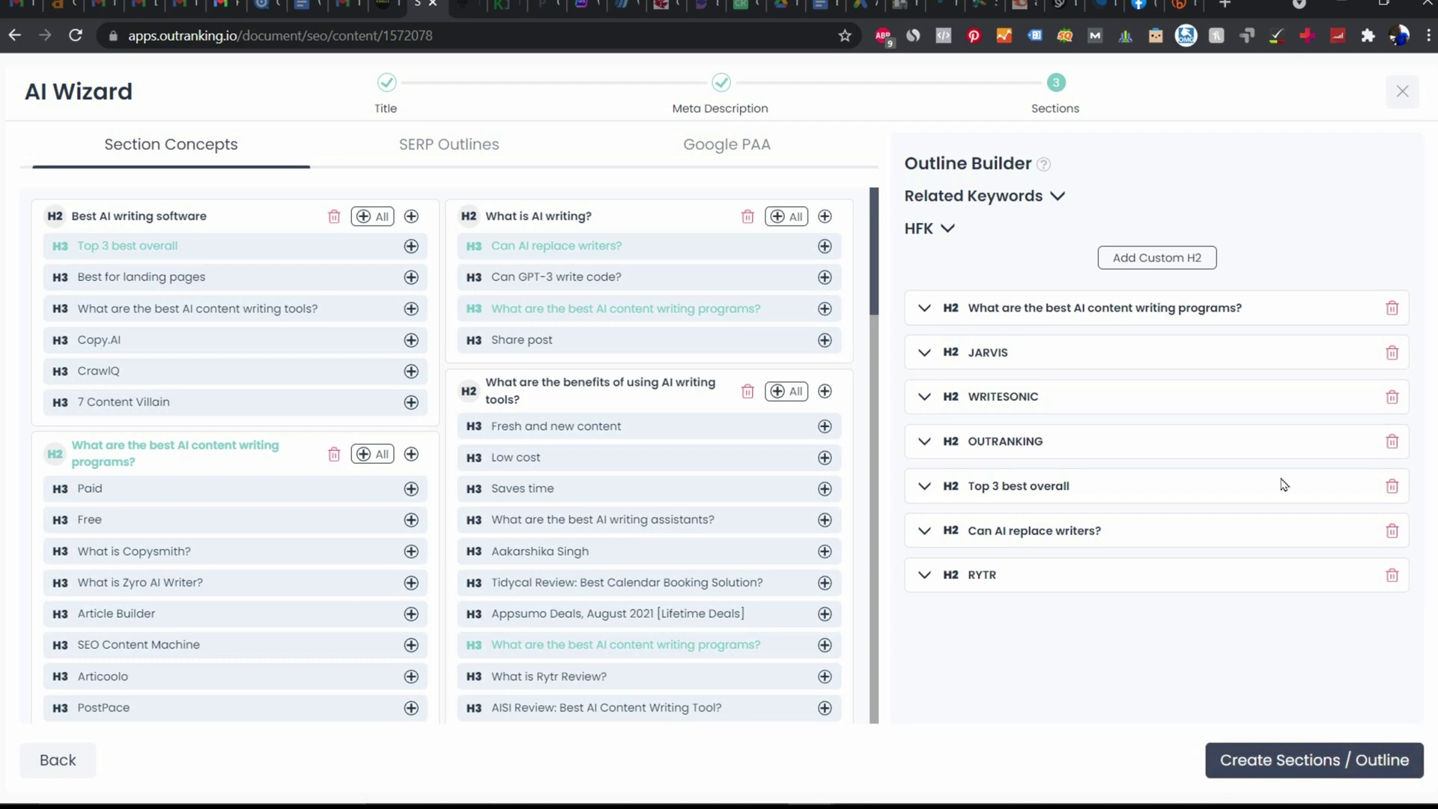
left_click(1301, 760)
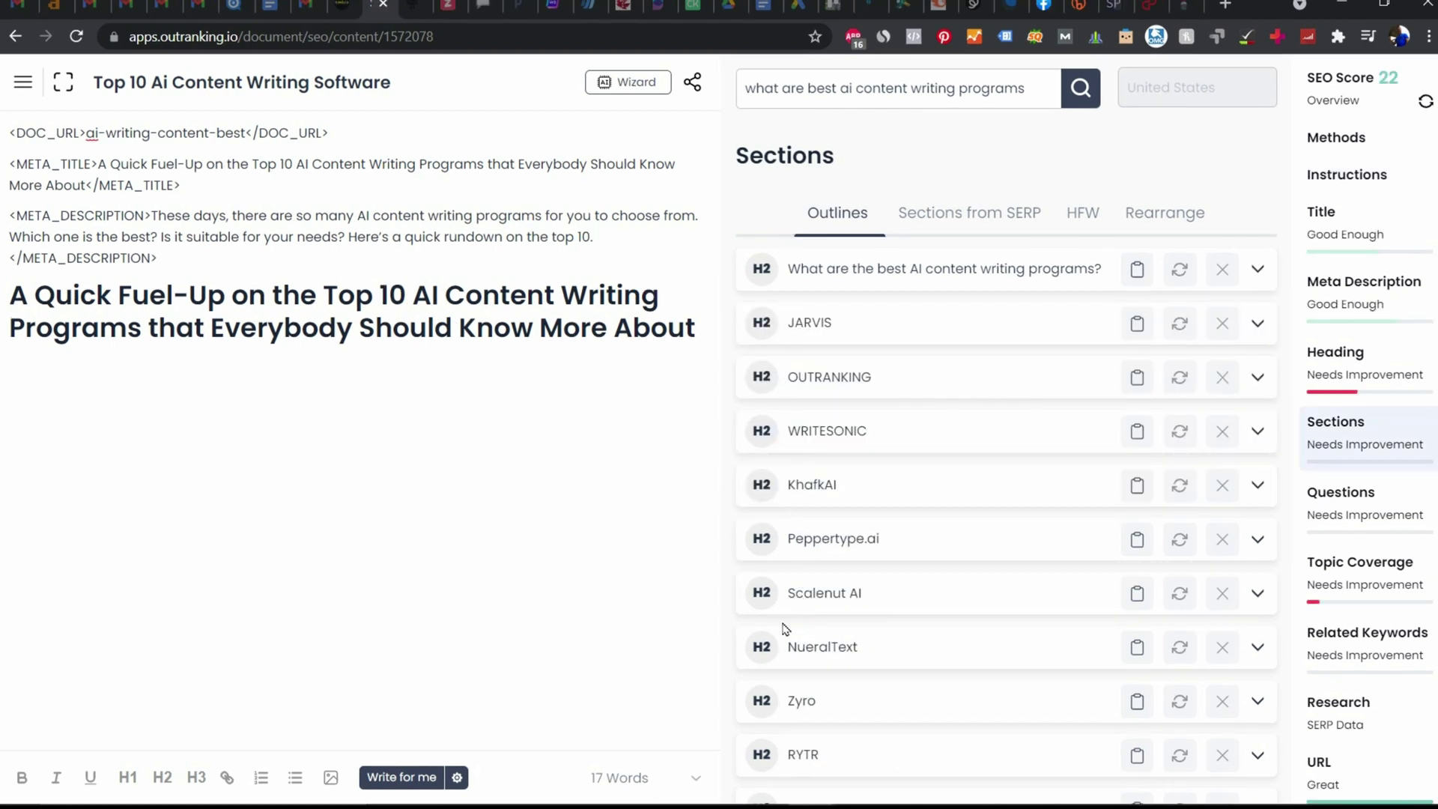
Step: Review the created outline's headings and the techradar.com headings among the sections from SERP
scroll(1037, 651, "down", 6)
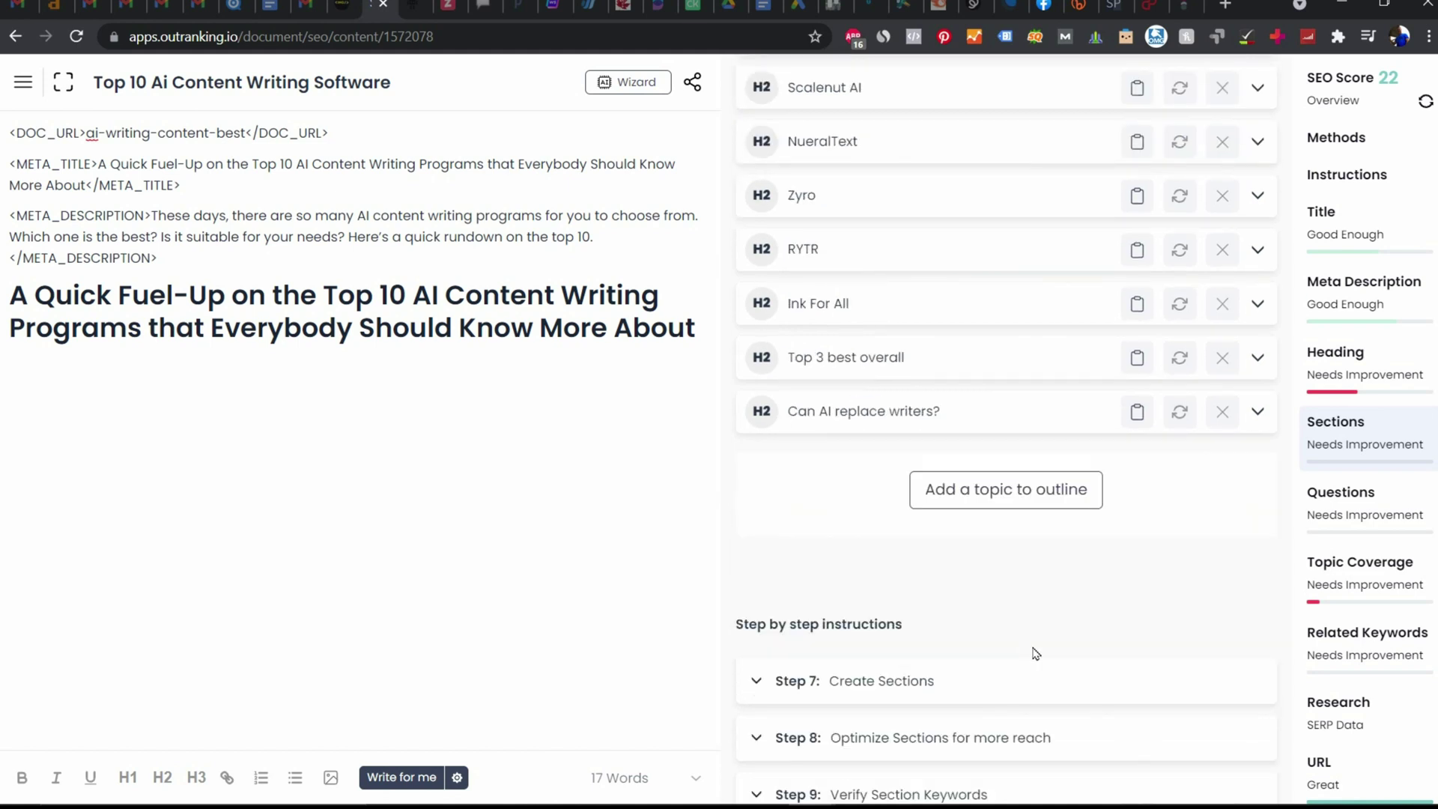
scroll(998, 632, "up", 6)
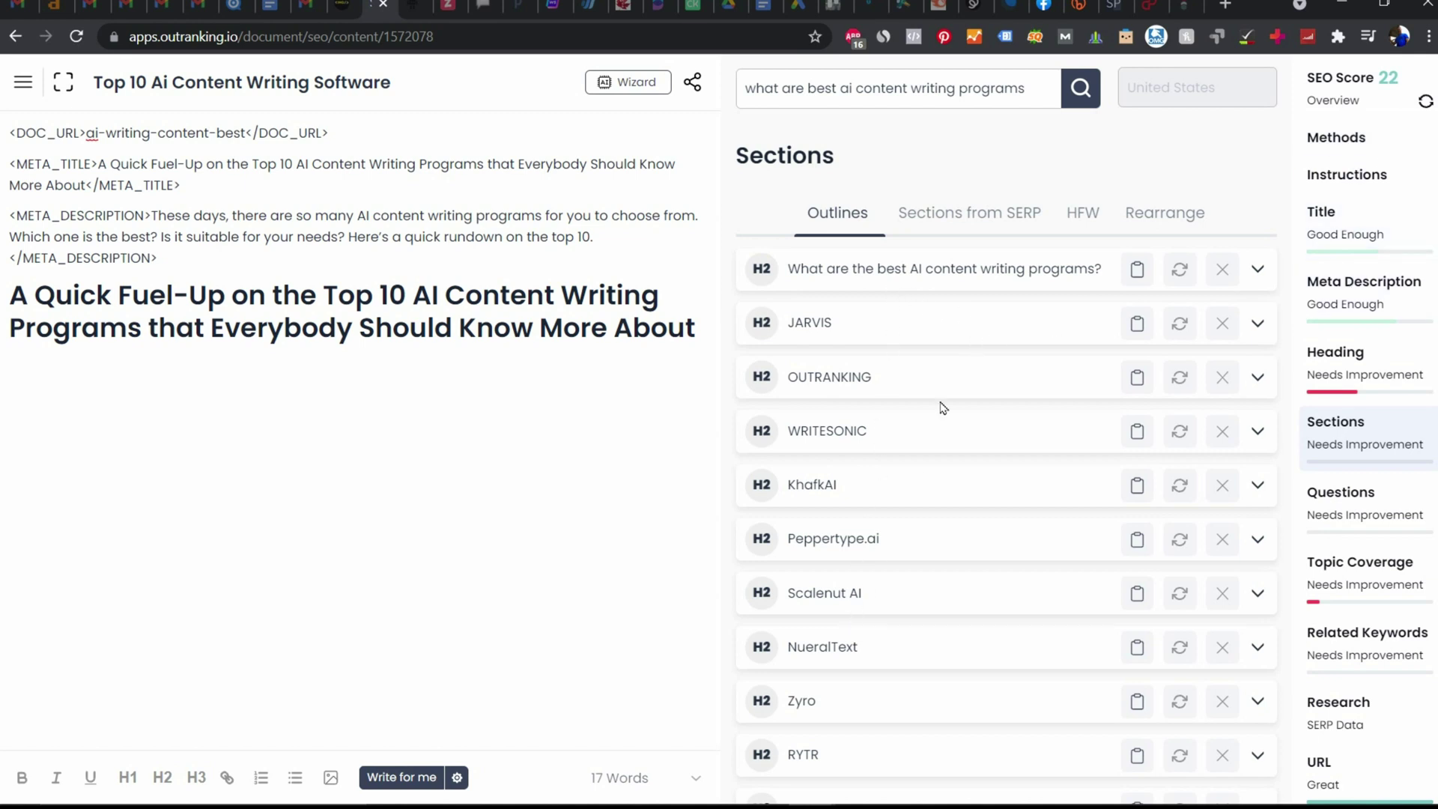
left_click(982, 217)
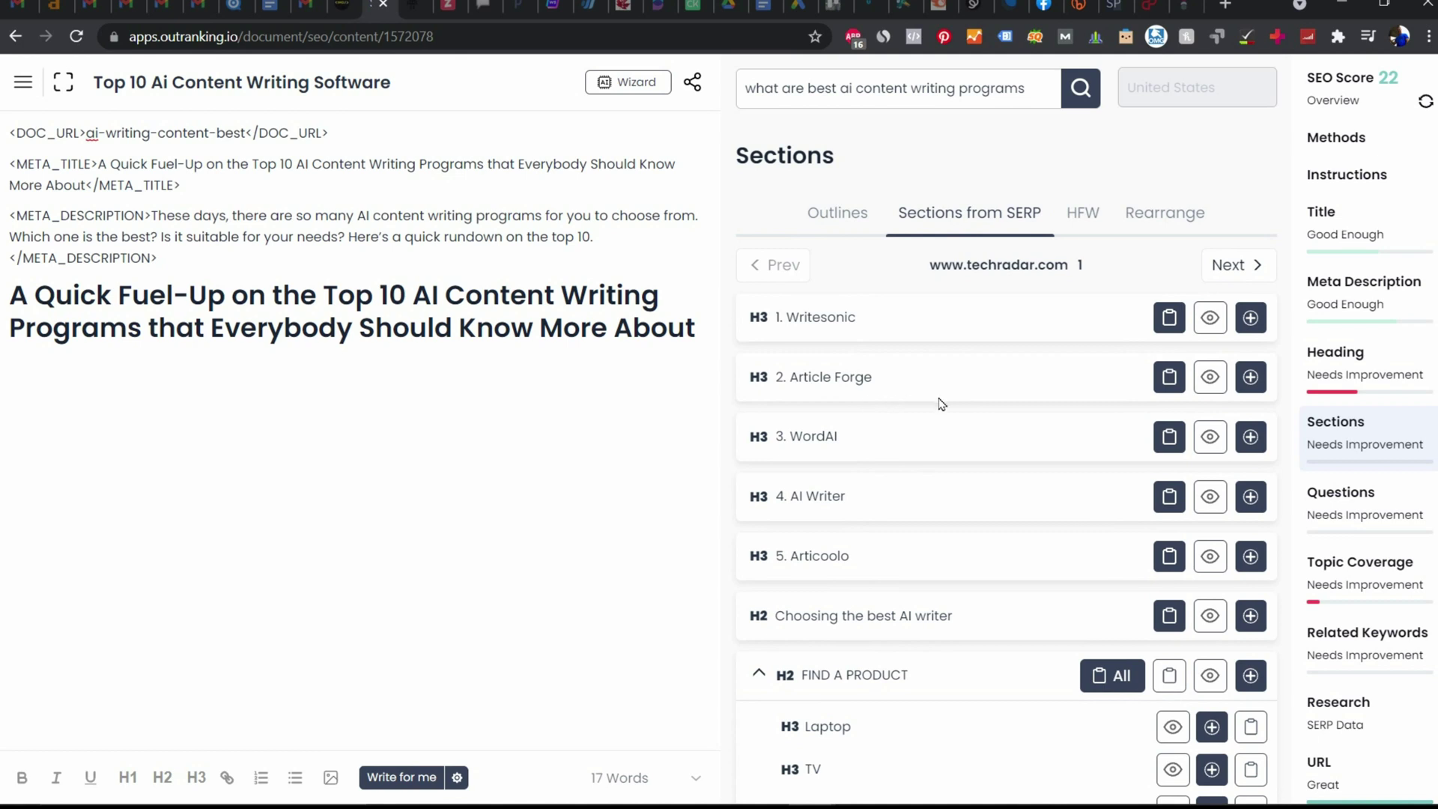
scroll(902, 546, "down", 3)
scroll(929, 550, "down", 5)
scroll(942, 543, "up", 8)
left_click_drag(928, 266, 1252, 269)
left_click(1249, 267)
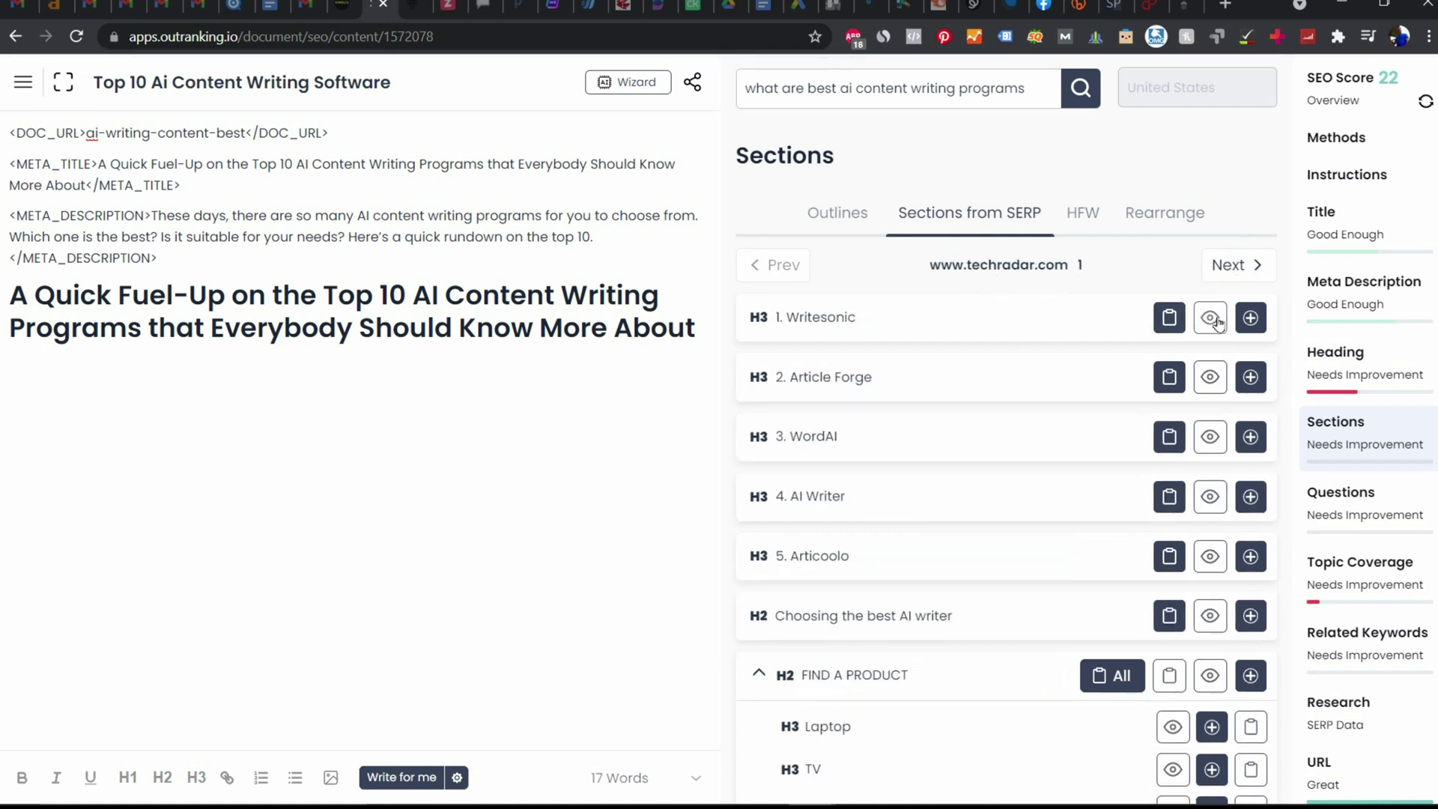
Step: Preview the content under techradar.com's Writesonic, Article Forge, WordAI, AI Writer and Articoolo headings, collapsing each one again
left_click(1210, 318)
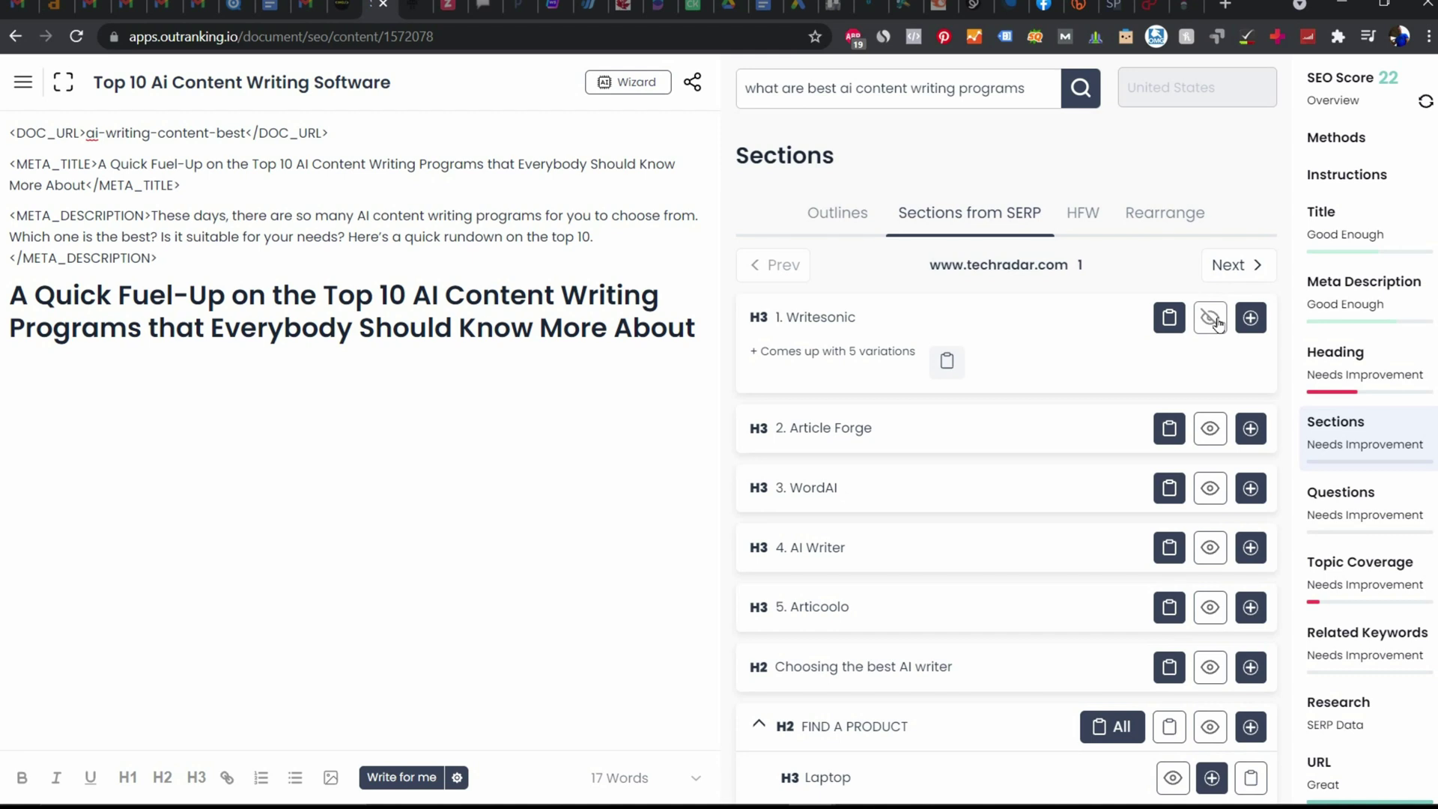
left_click(1210, 318)
left_click(1218, 382)
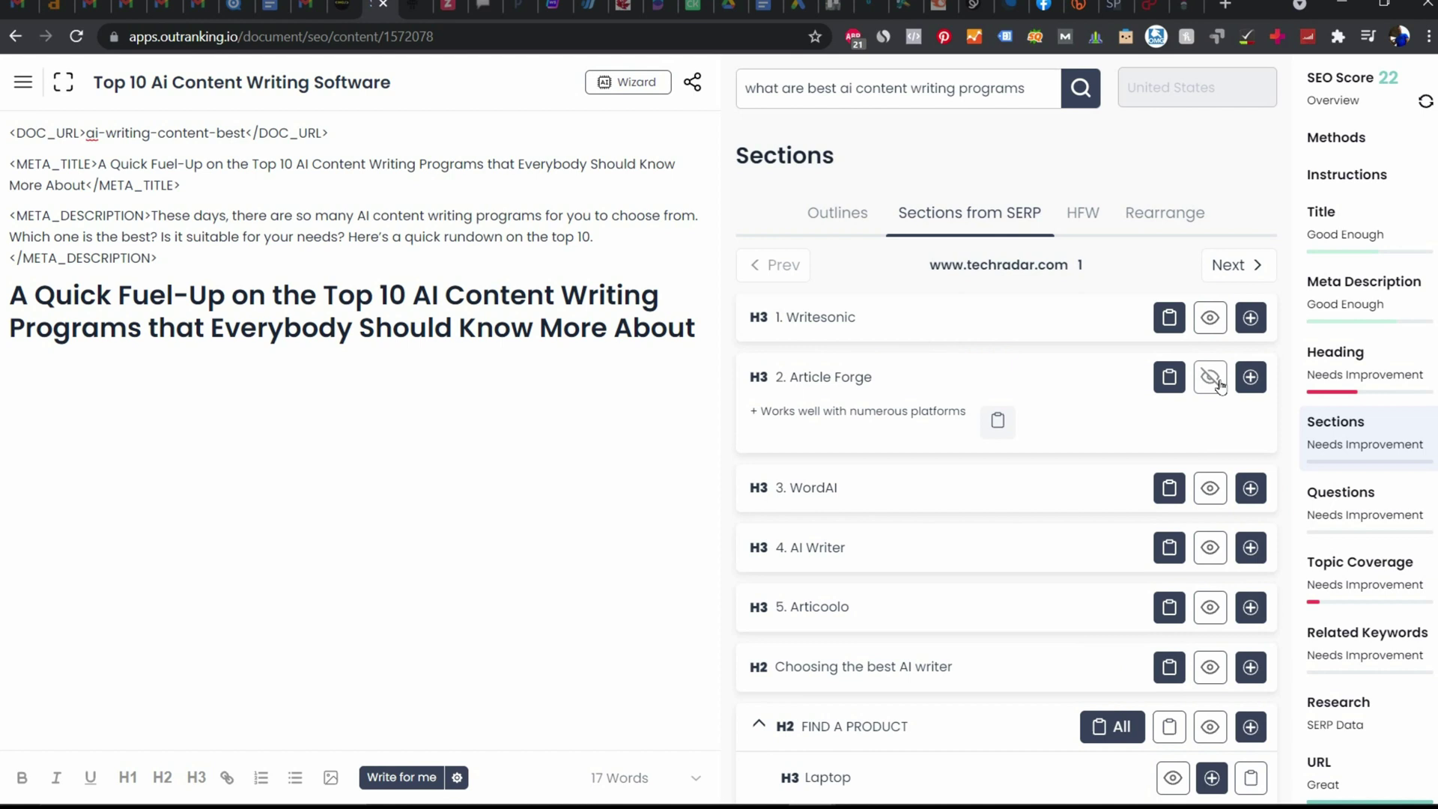
left_click(1218, 383)
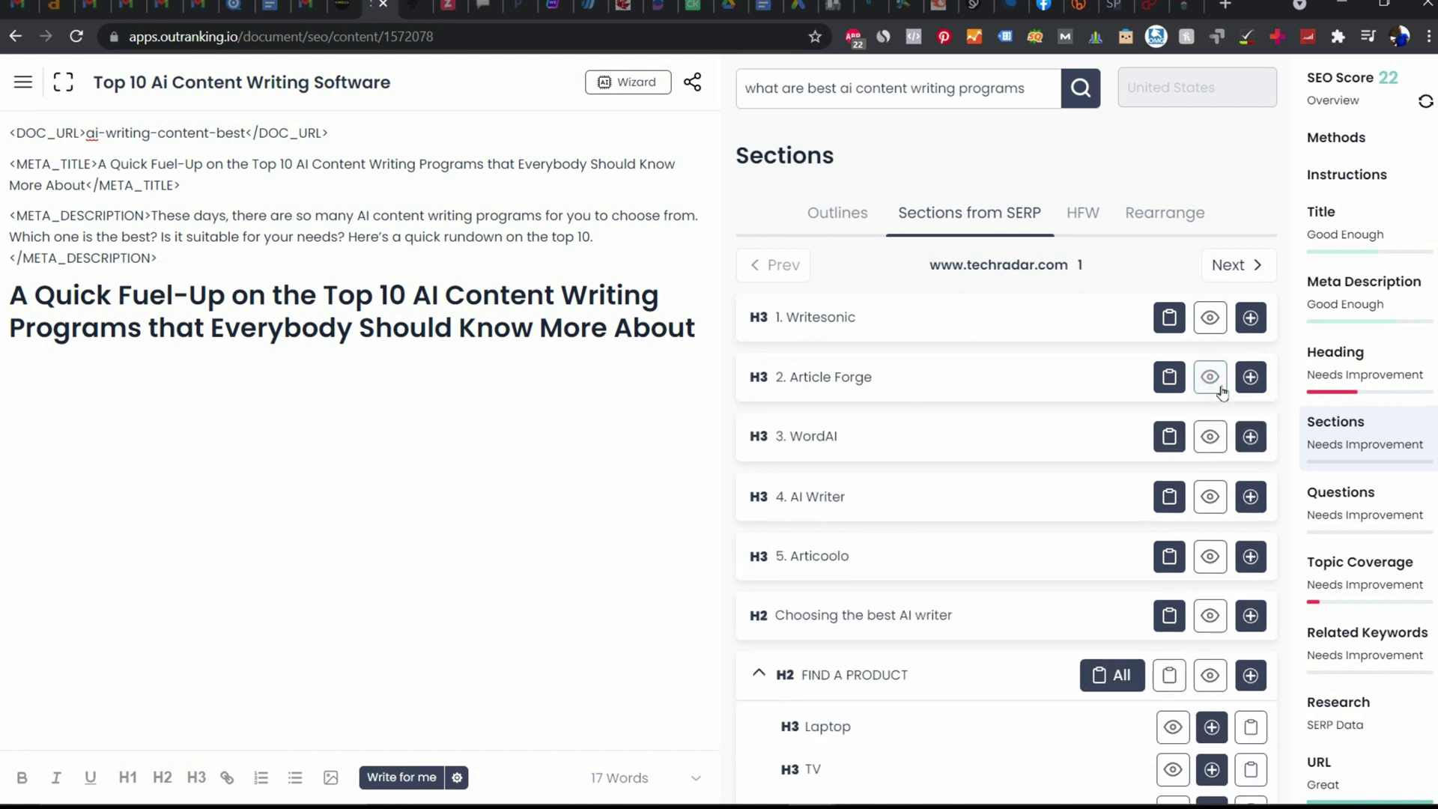
left_click(1218, 440)
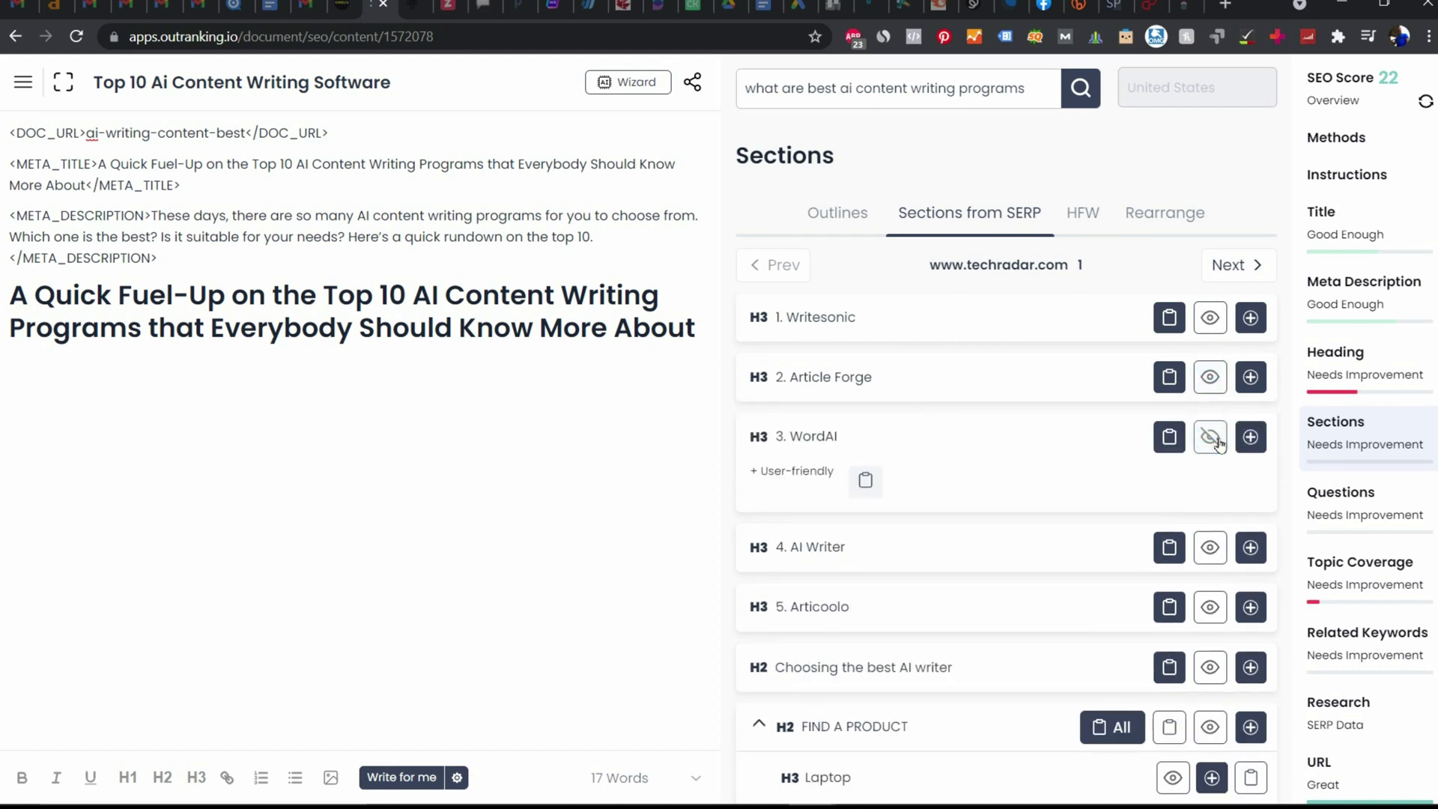
left_click(1217, 441)
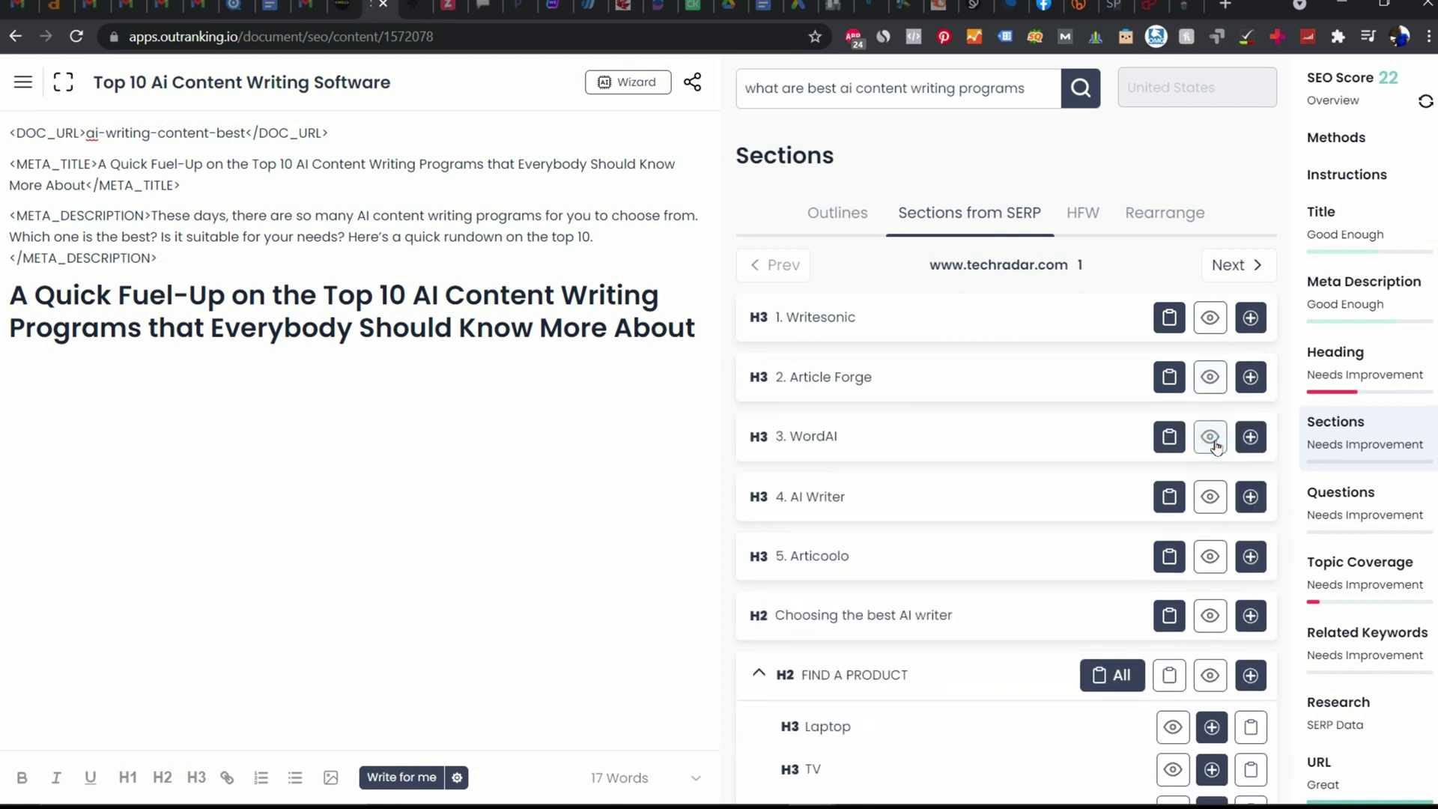
left_click(1211, 498)
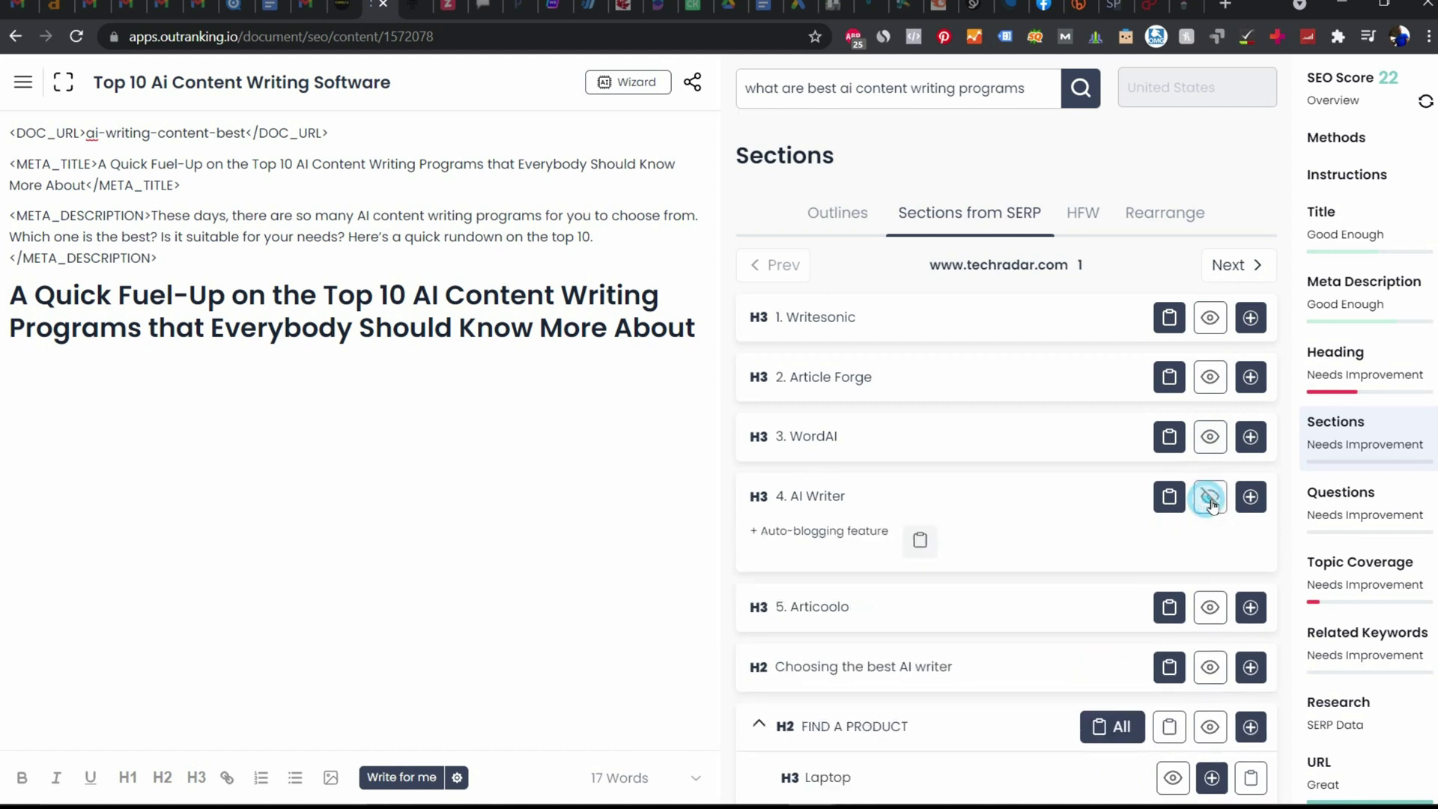
left_click(1211, 499)
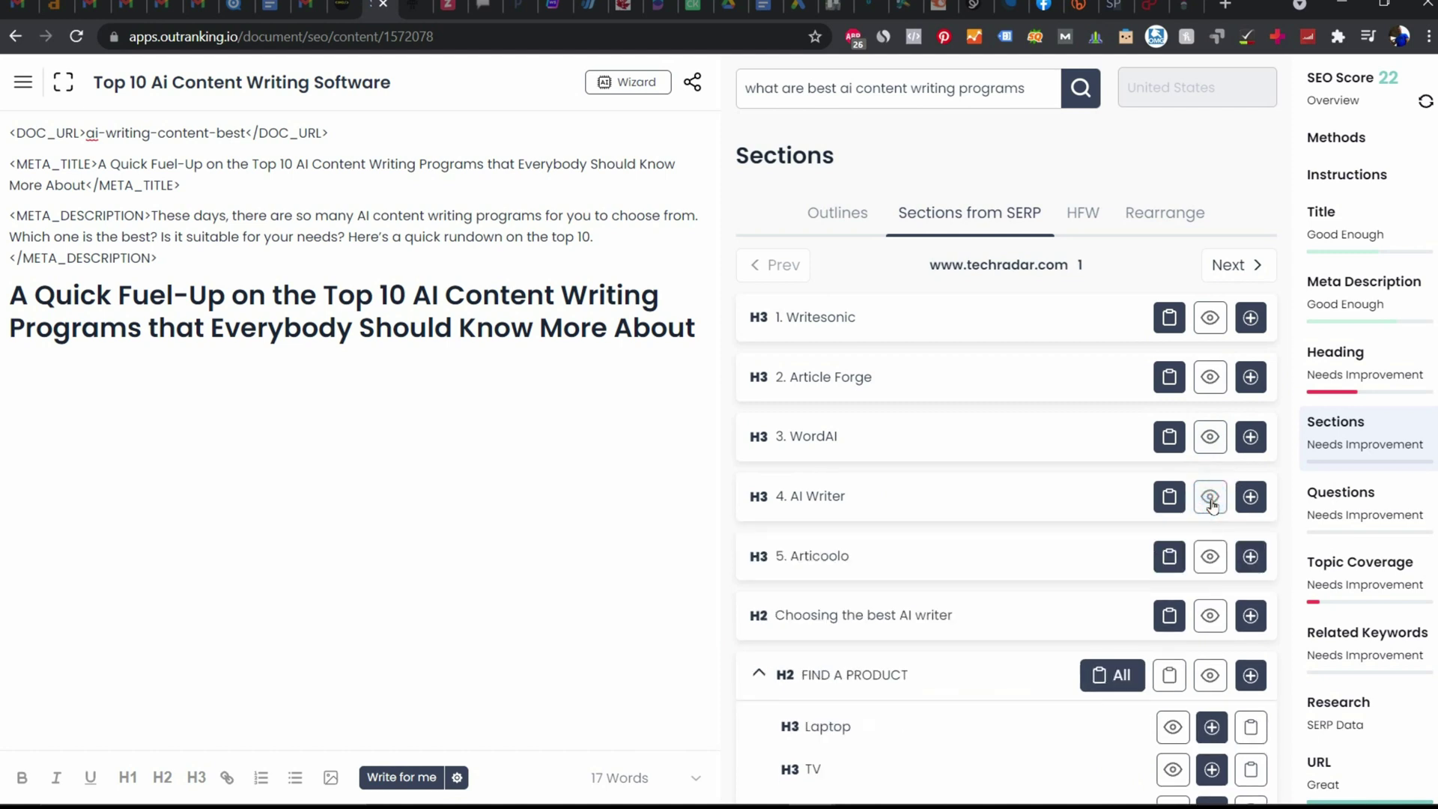
left_click(1221, 559)
left_click(1221, 561)
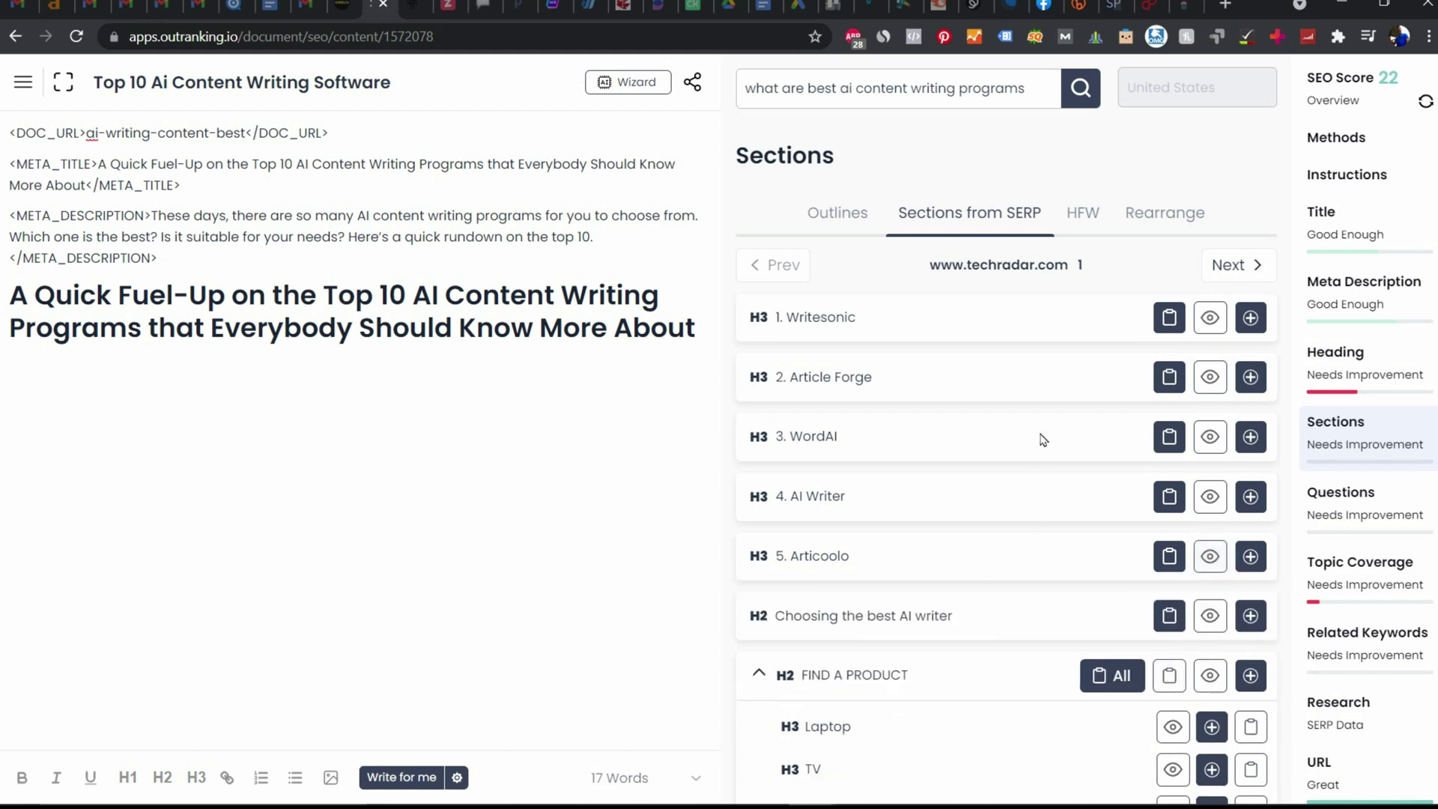
Step: Browse the pages of HFW headings collected from competing articles and return to the first page
left_click(1082, 216)
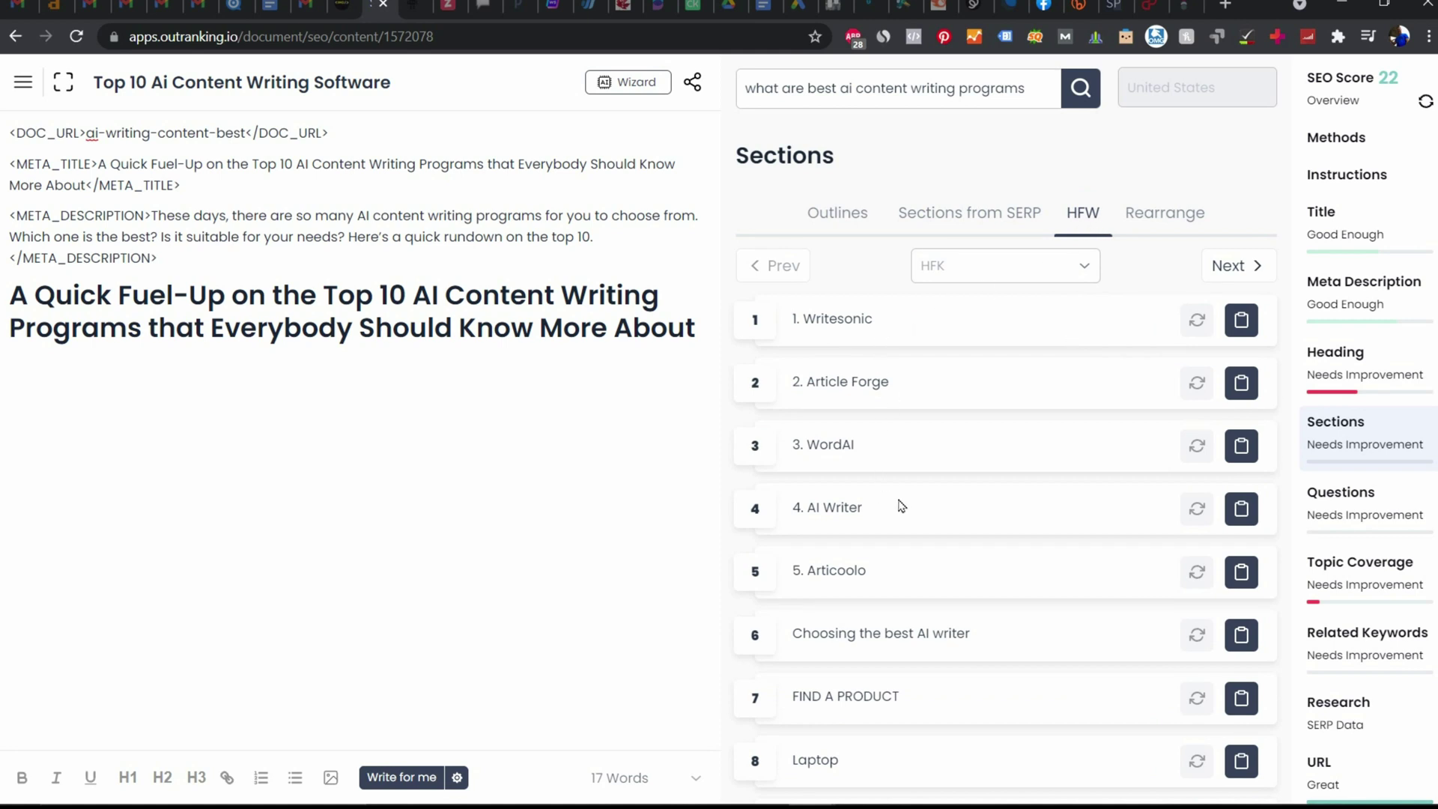
scroll(975, 473, "down", 3)
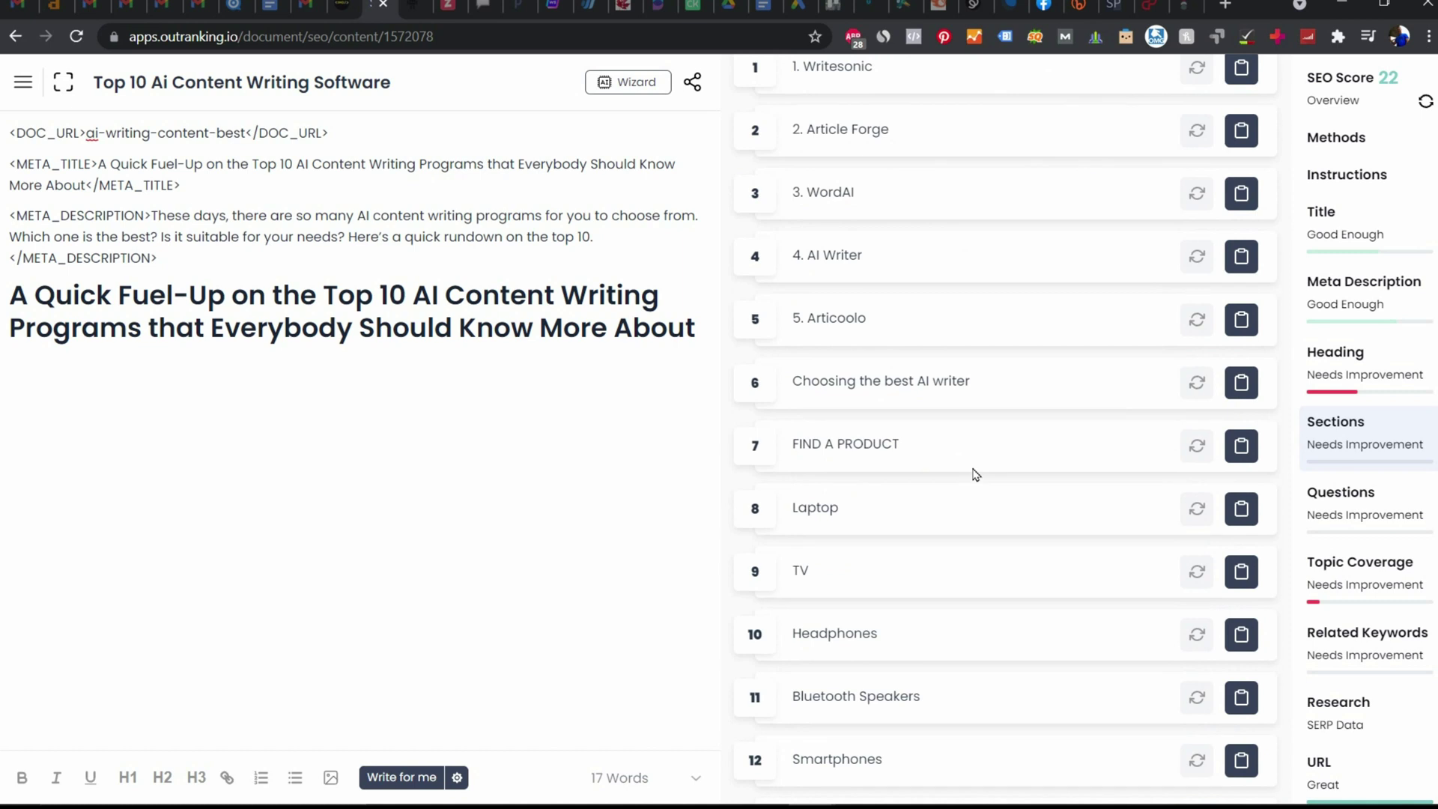
scroll(975, 473, "up", 3)
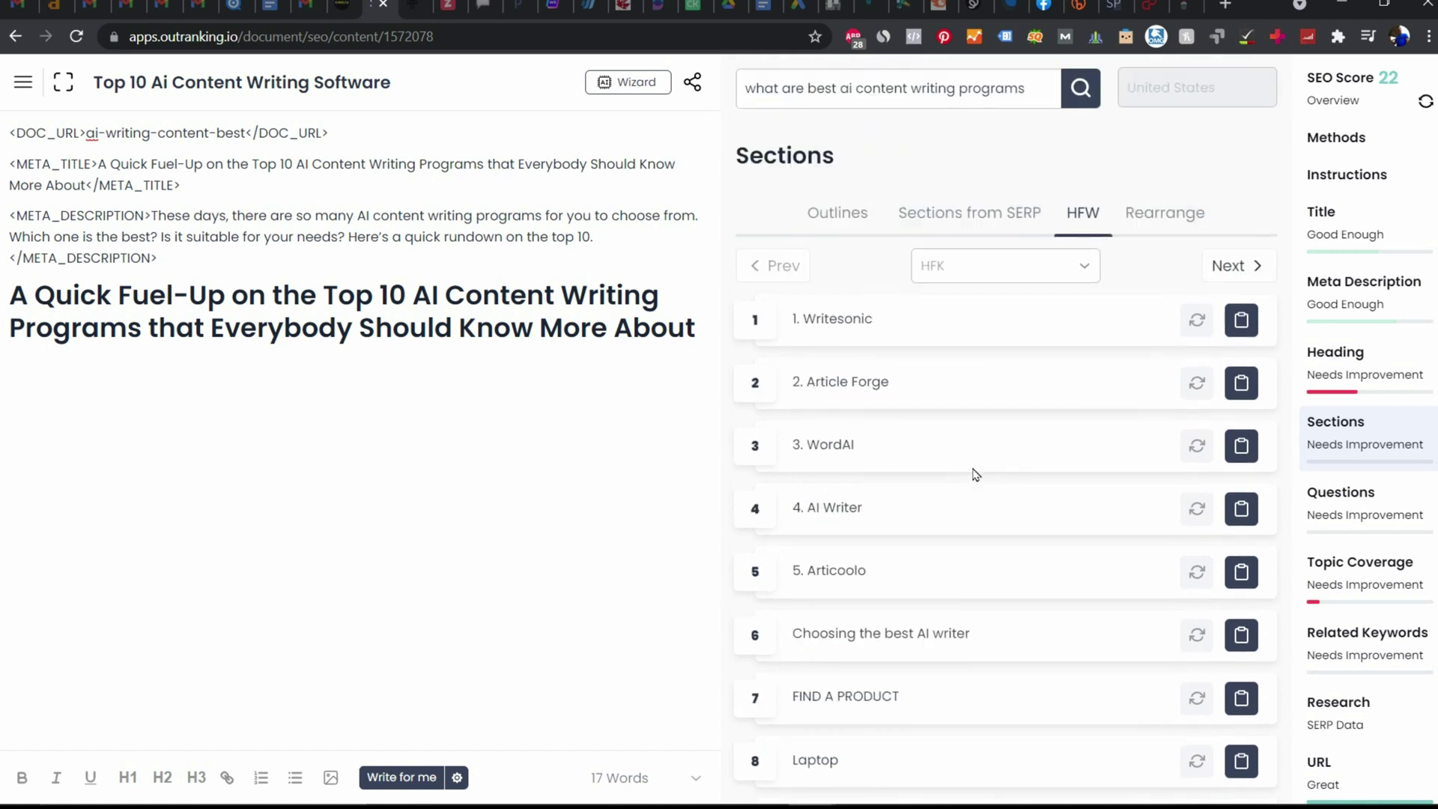
left_click(1247, 271)
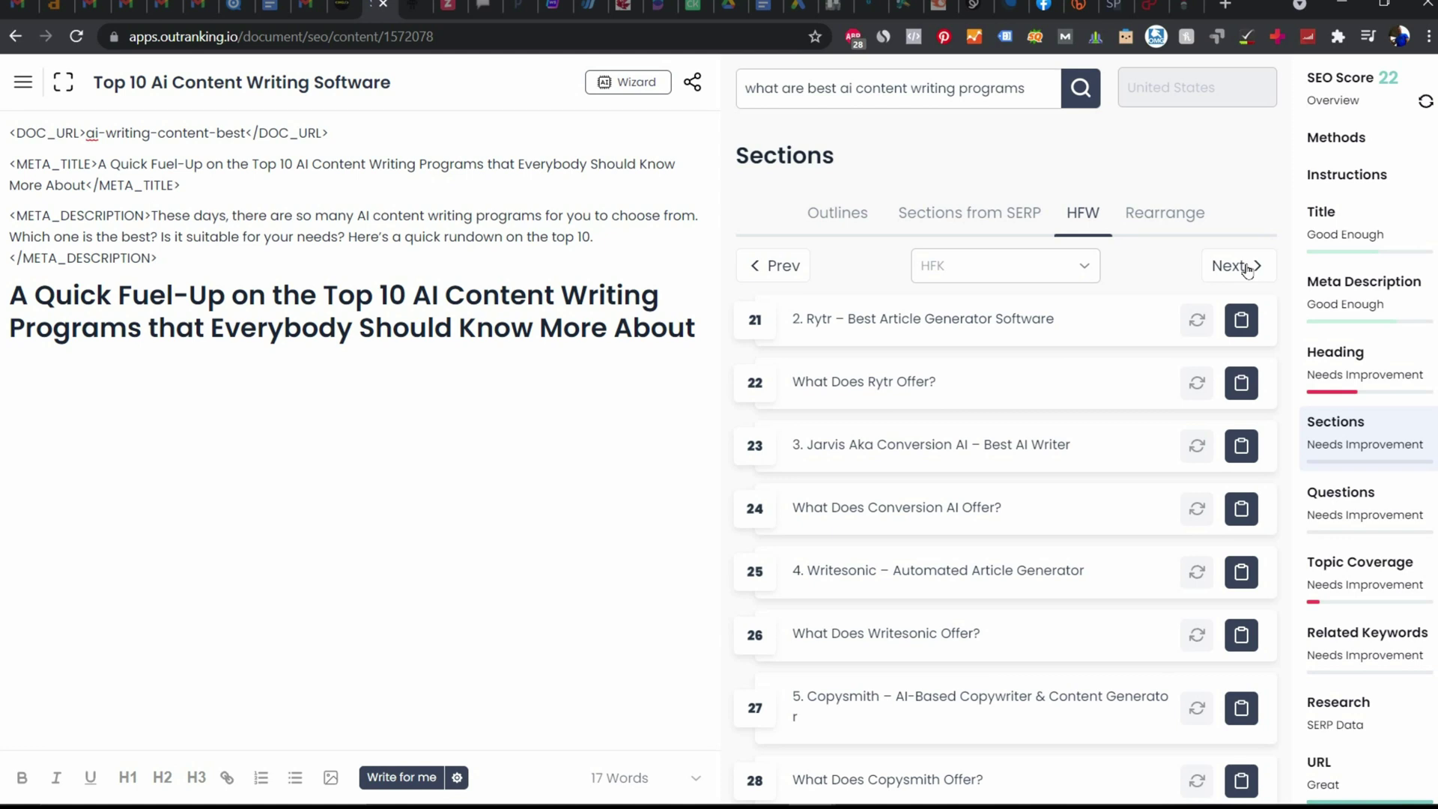
left_click(1247, 271)
double_click(783, 266)
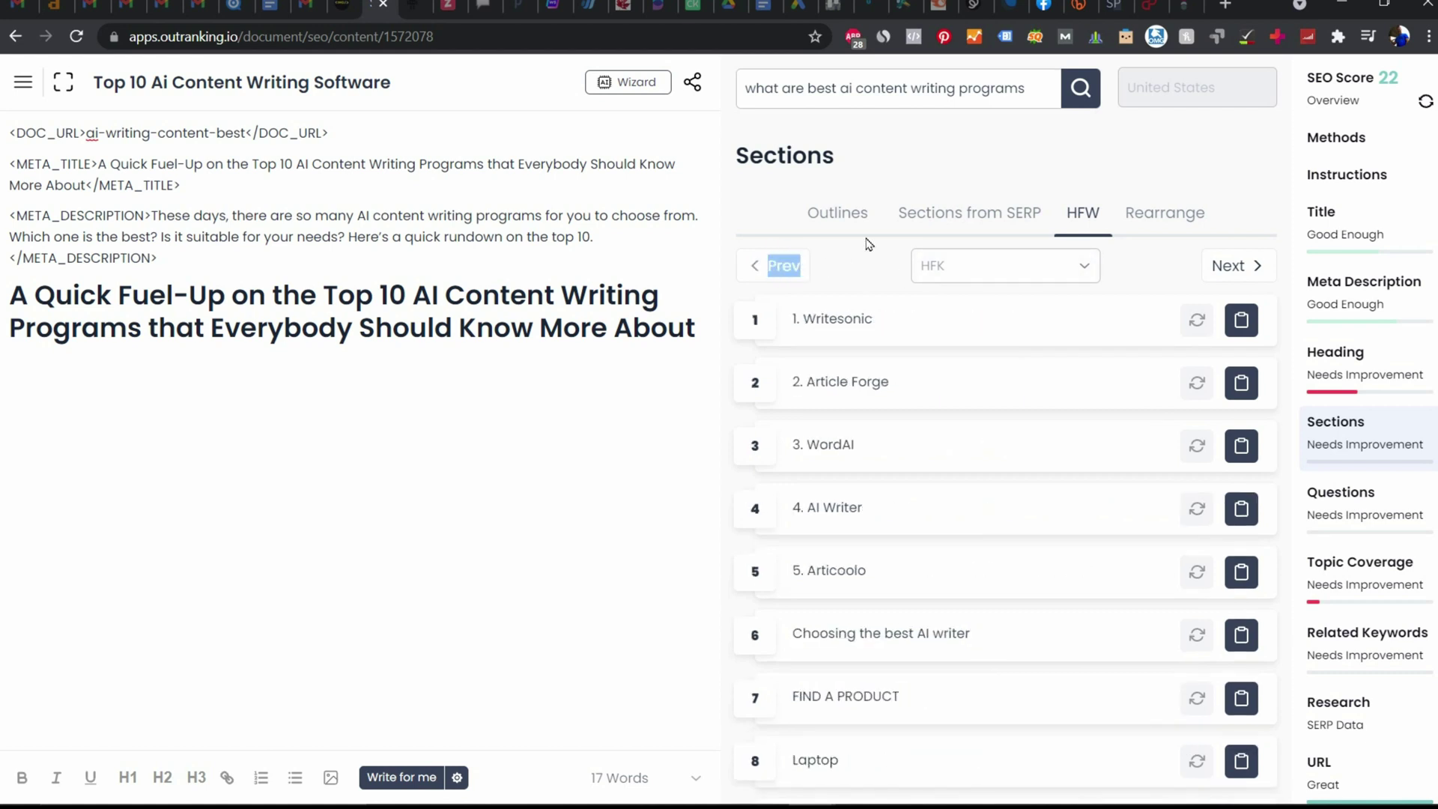
Step: Generate concepts for the outline section "What are the best AI content writing programs?" and review the suggested points
left_click(844, 212)
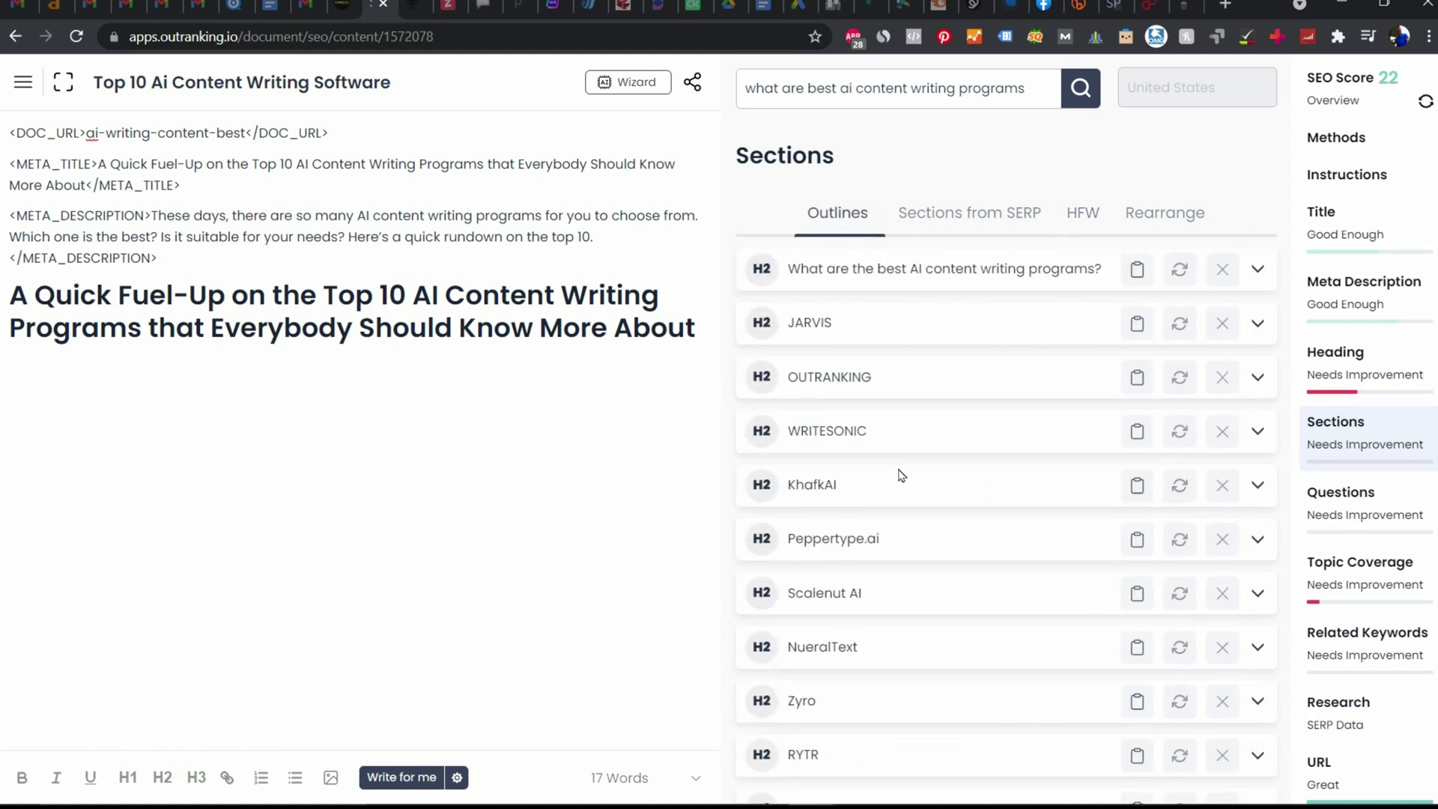
left_click(1024, 274)
left_click(1052, 275)
left_click(1257, 271)
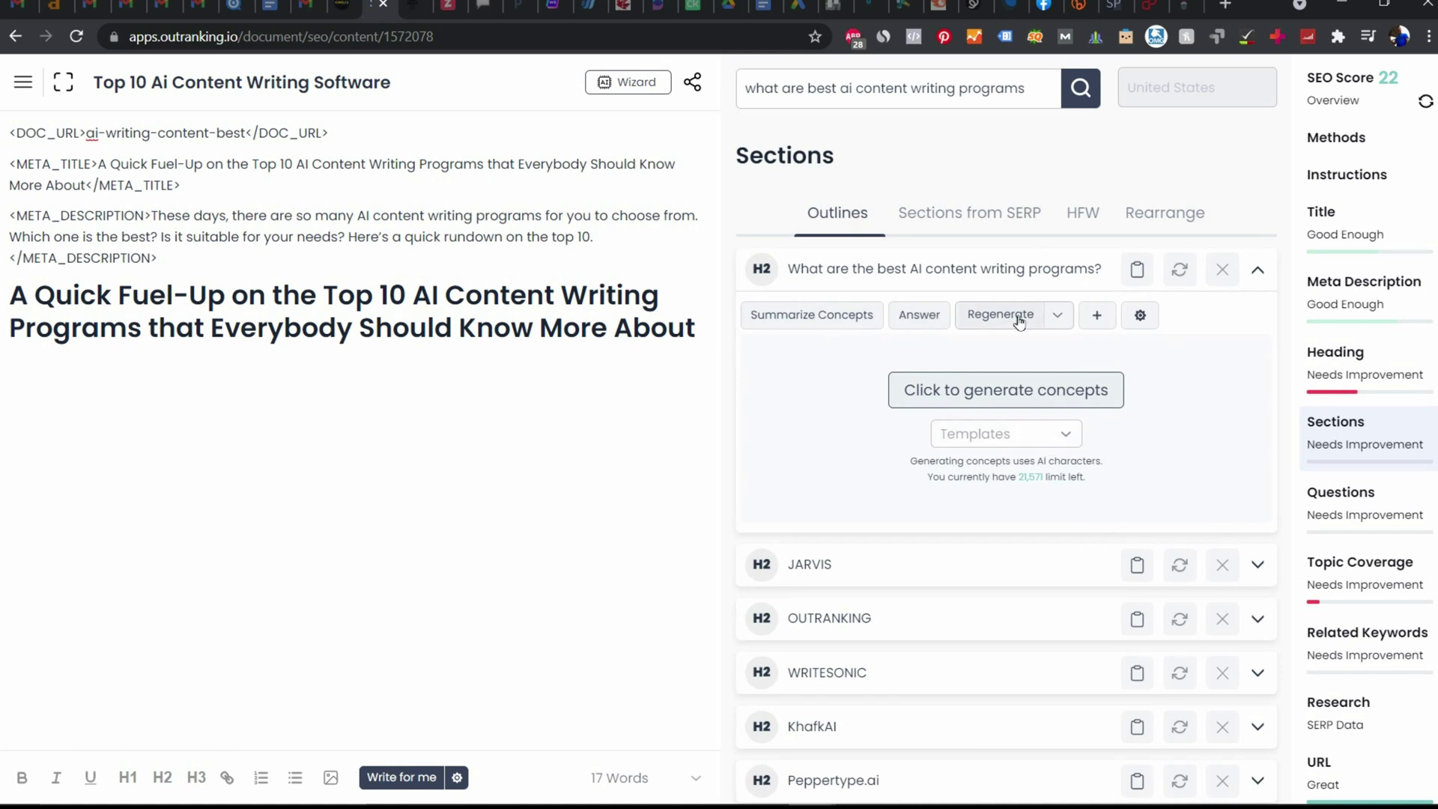
left_click(996, 396)
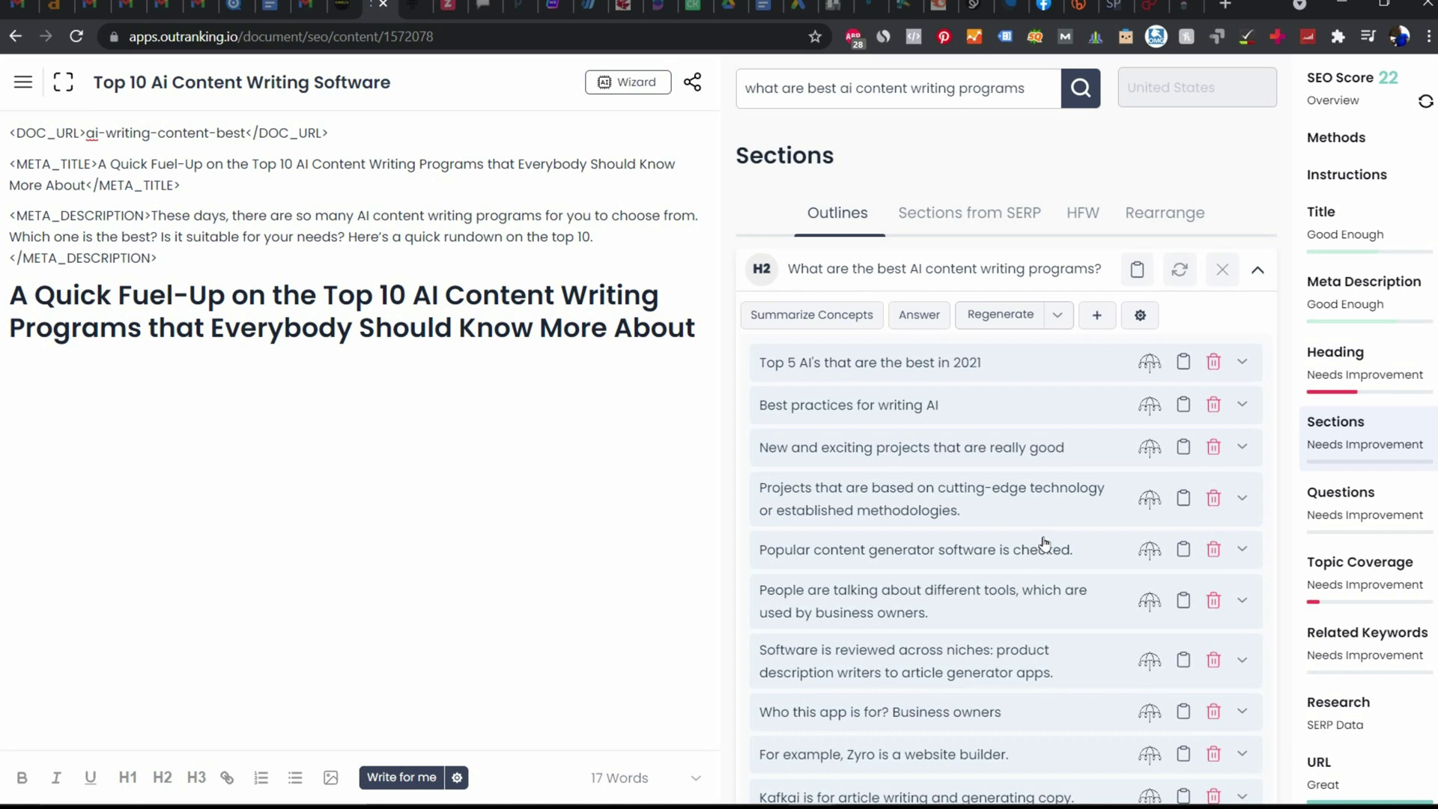
scroll(1044, 541, "down", 6)
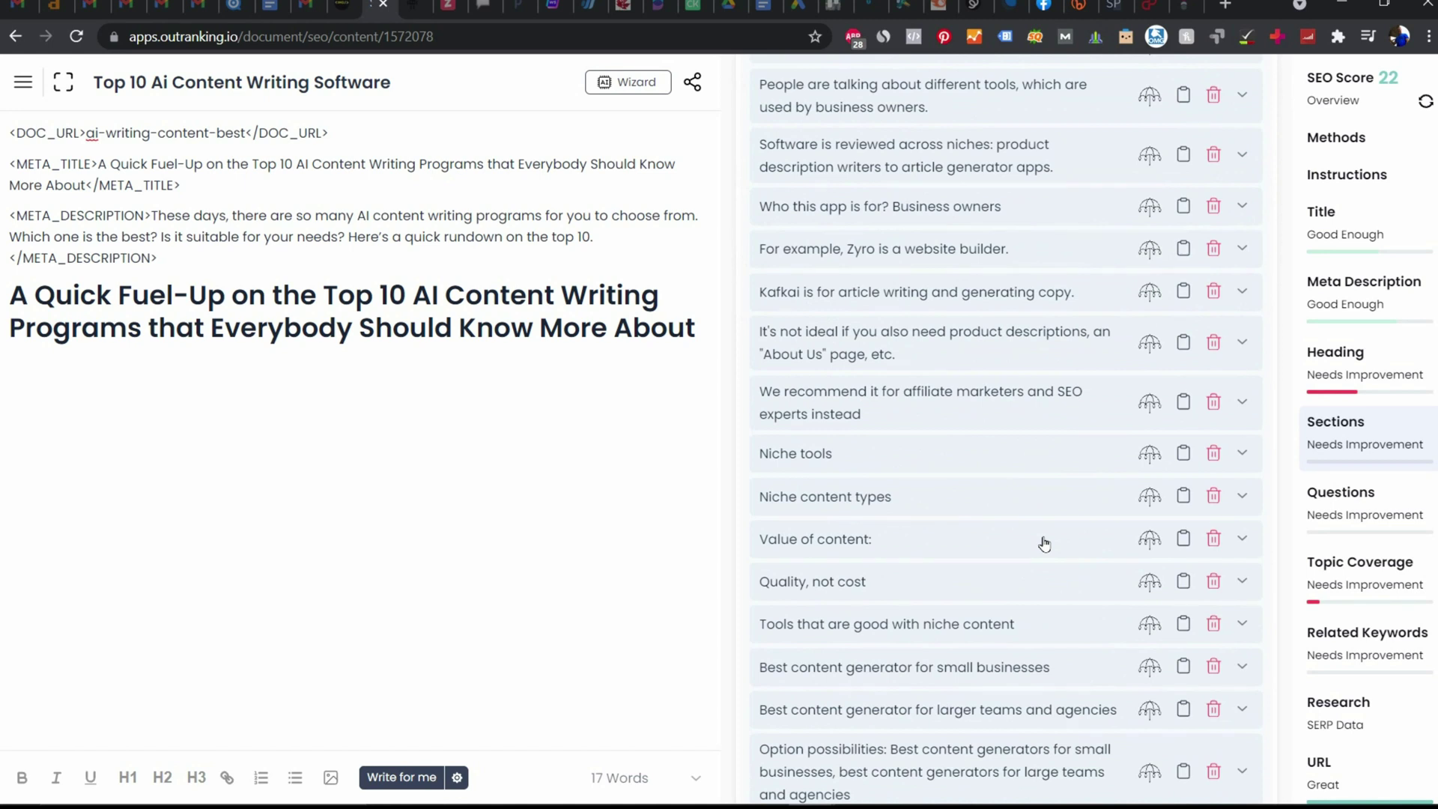
scroll(1044, 543, "down", 3)
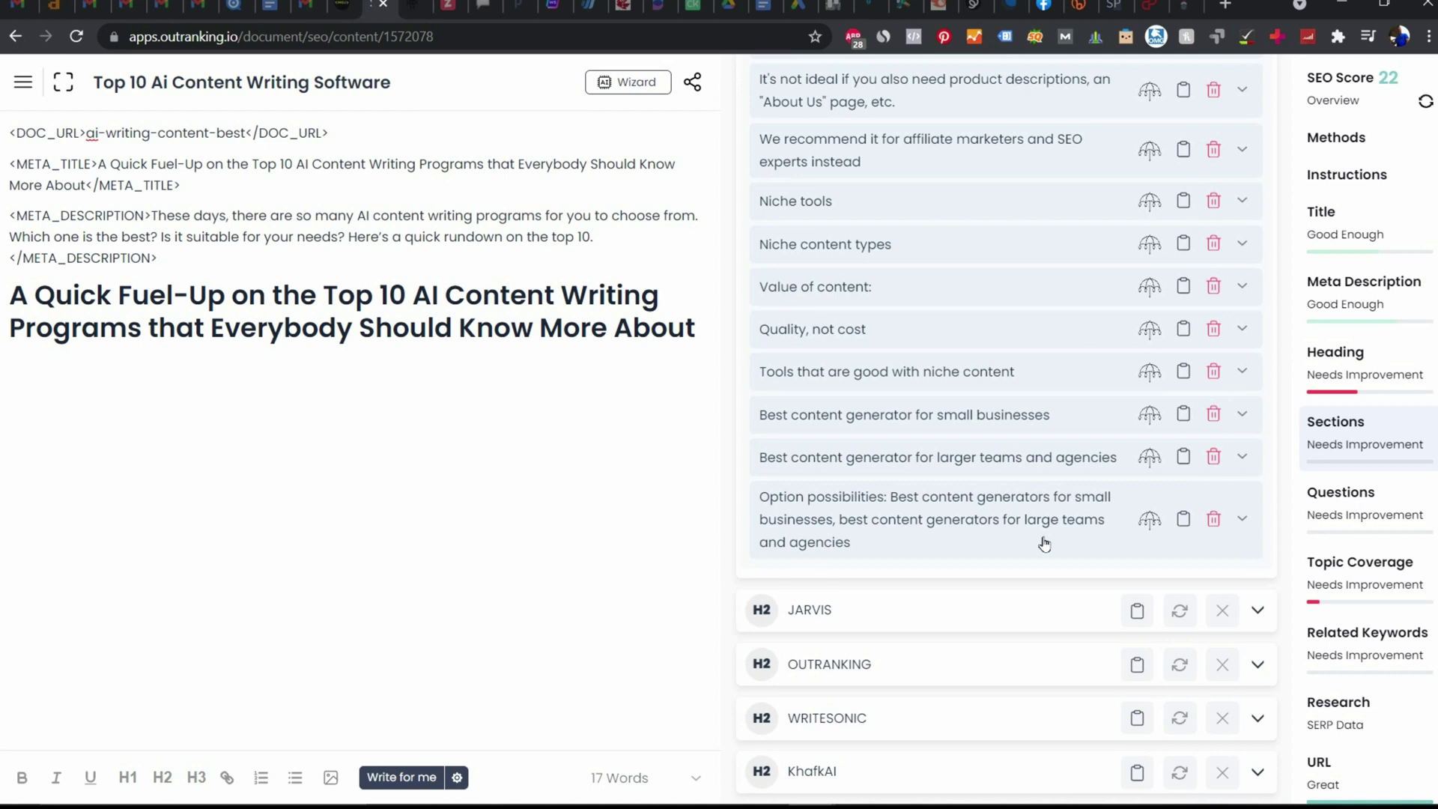
scroll(1044, 542, "up", 10)
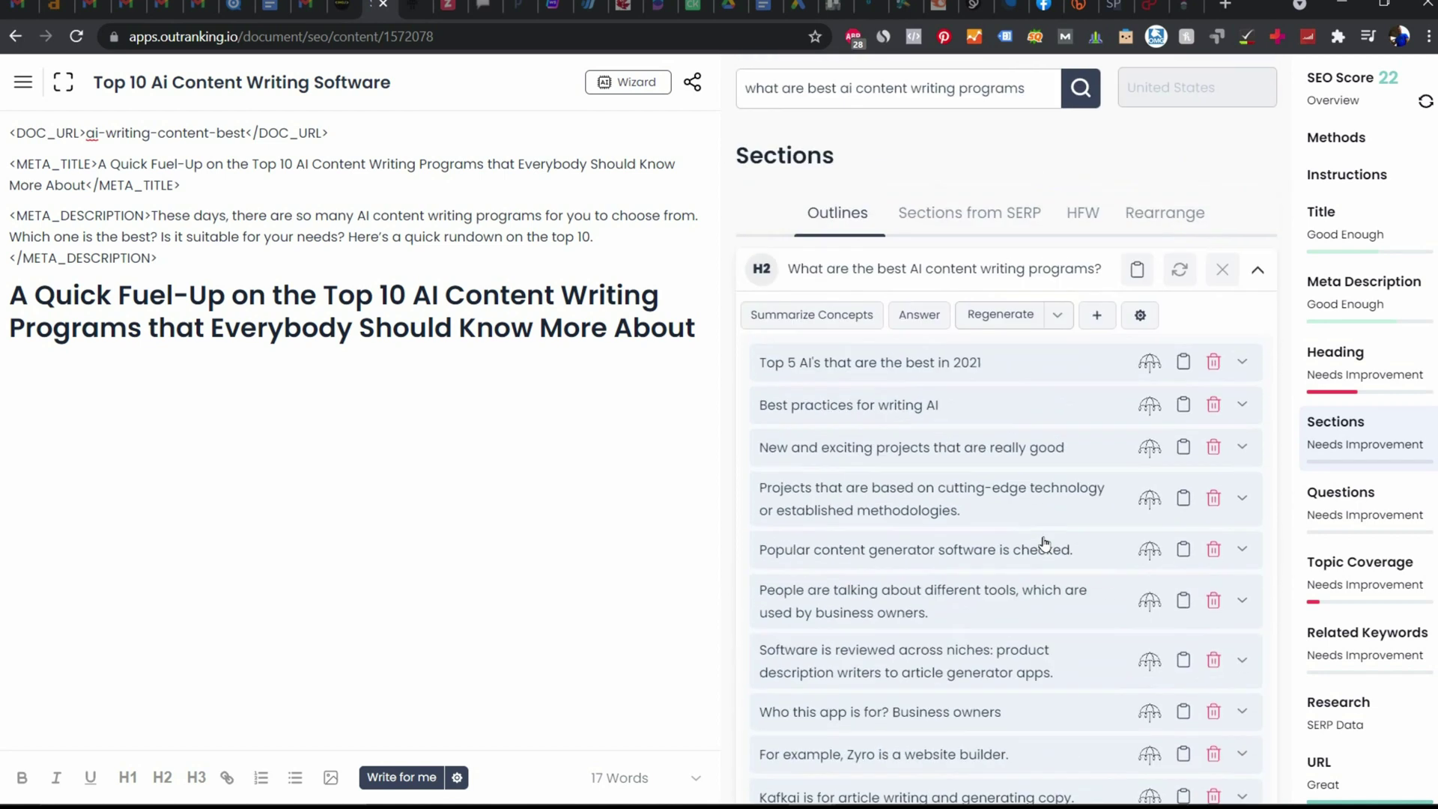
left_click(1138, 271)
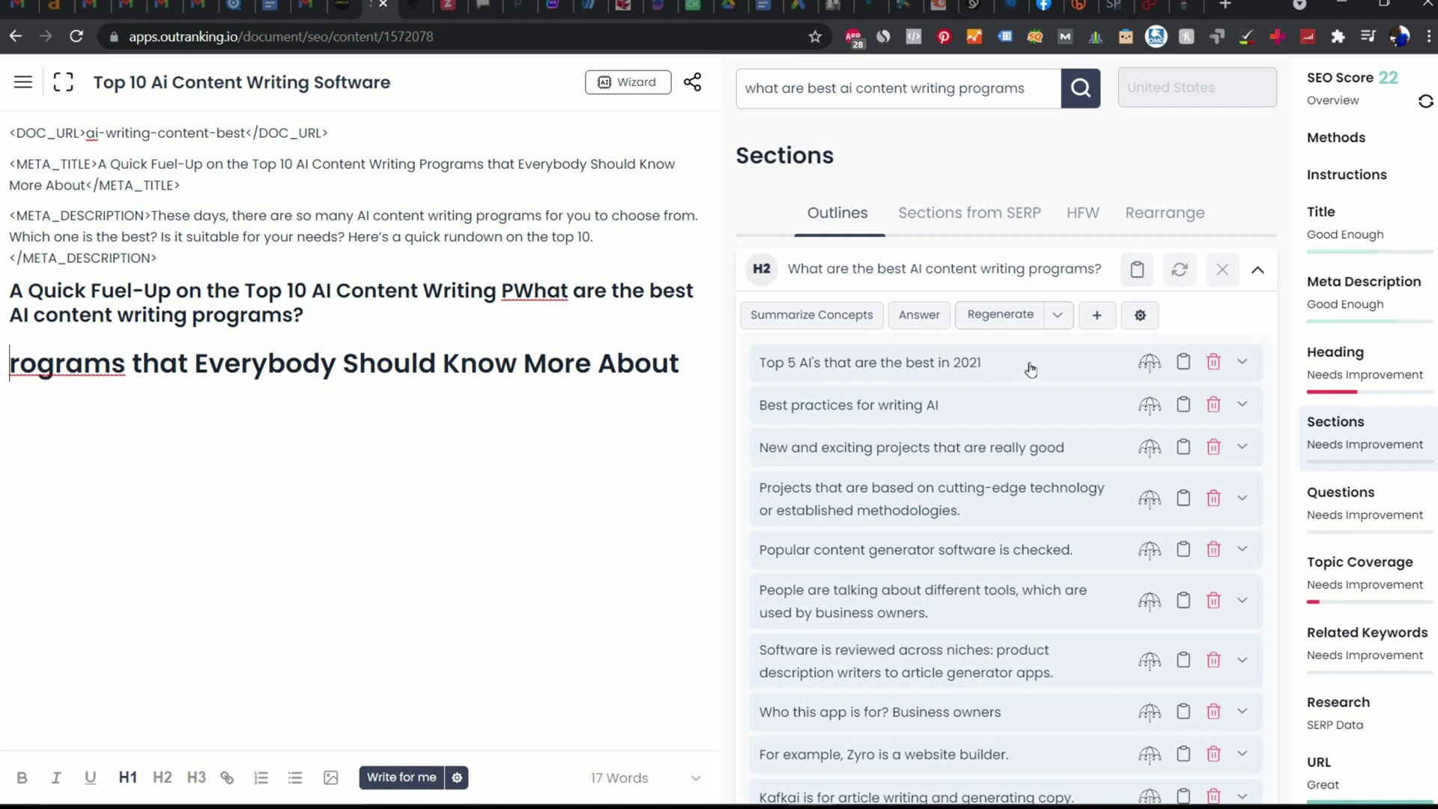
left_click(497, 294)
left_click(517, 289)
left_click_drag(515, 294, 593, 327)
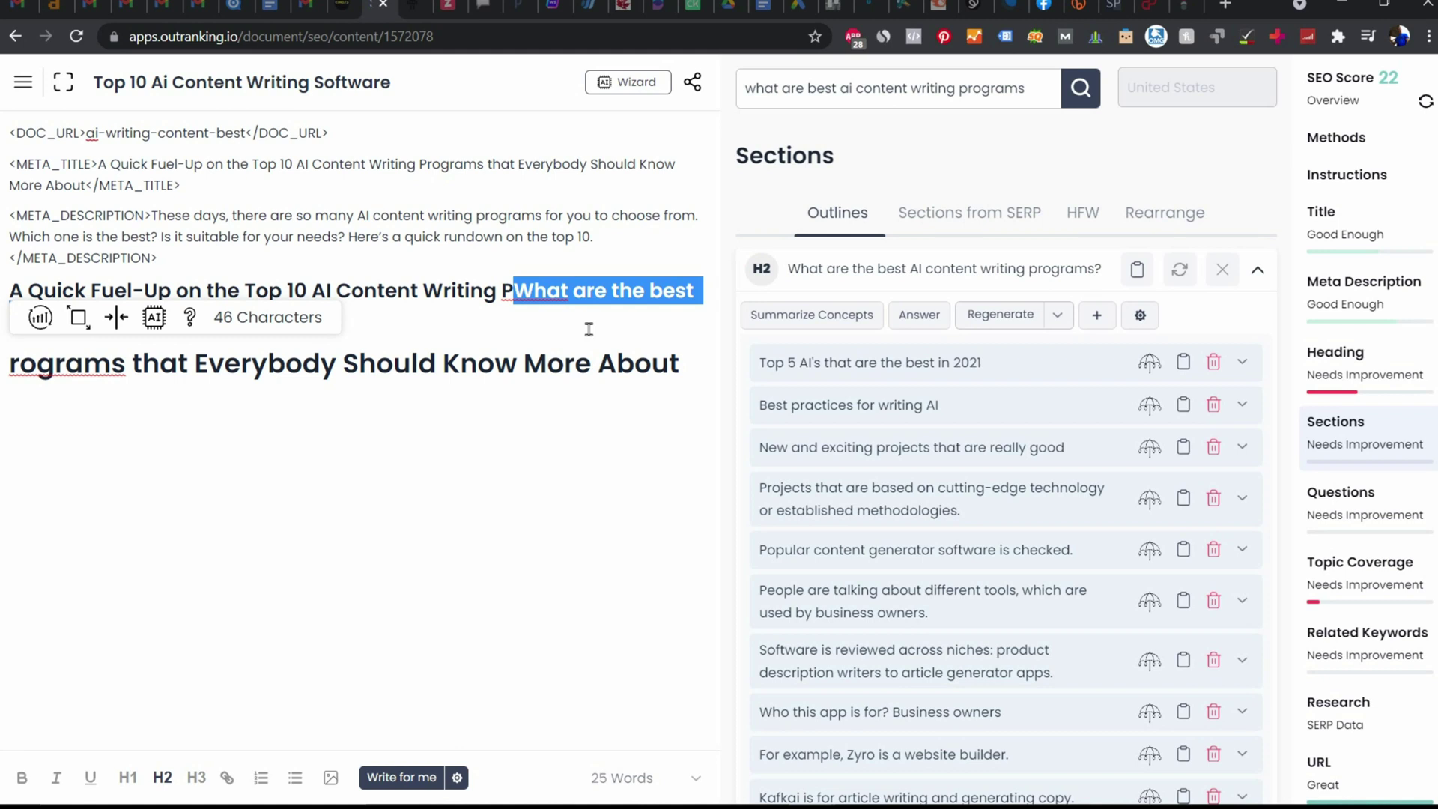
key("Delete")
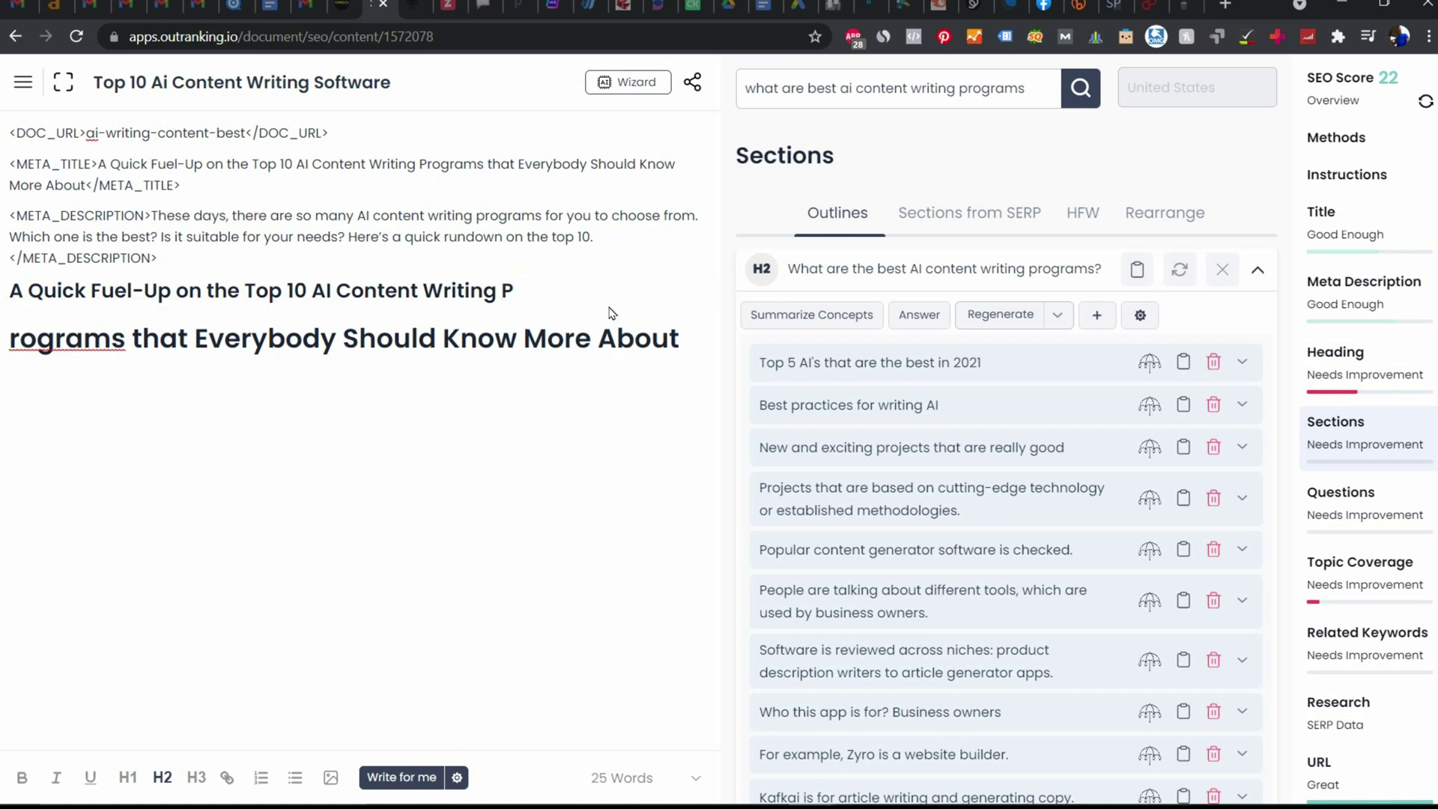
key("Delete")
Step: Insert the outline heading "What are the best AI content writing programs?" below the article title and generate an AI answer beneath it
left_click(704, 328)
key("Return")
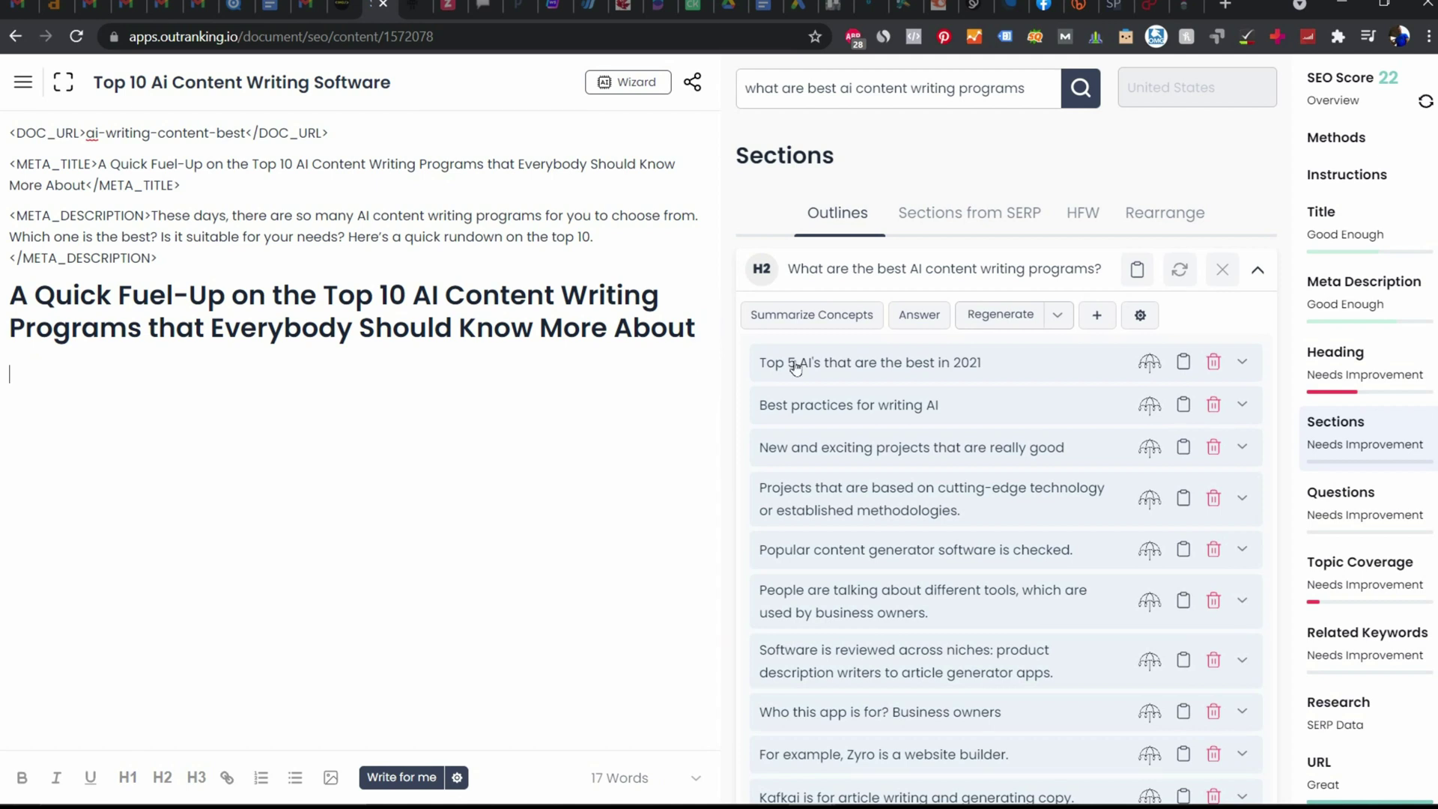
left_click(1144, 276)
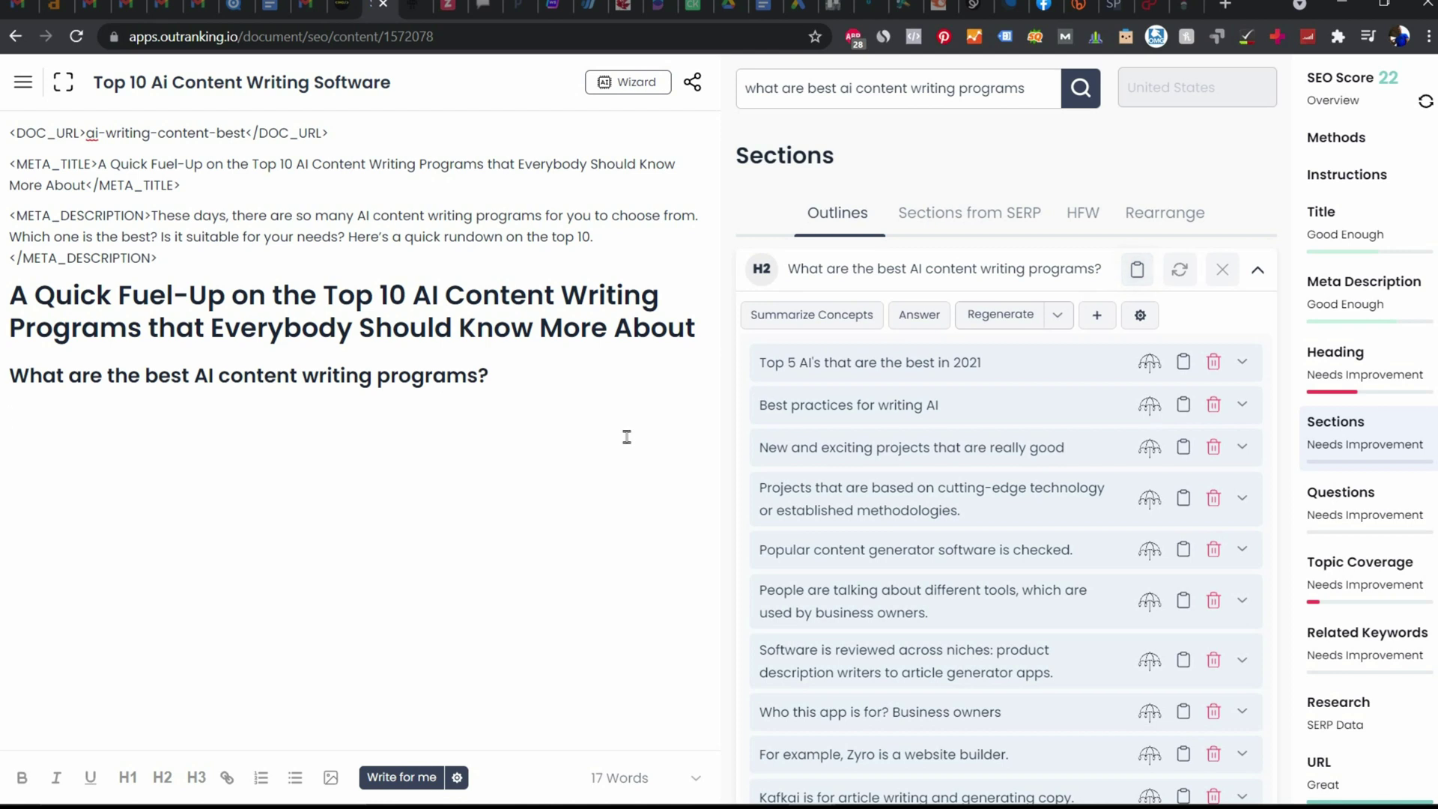
left_click(303, 415)
left_click(923, 316)
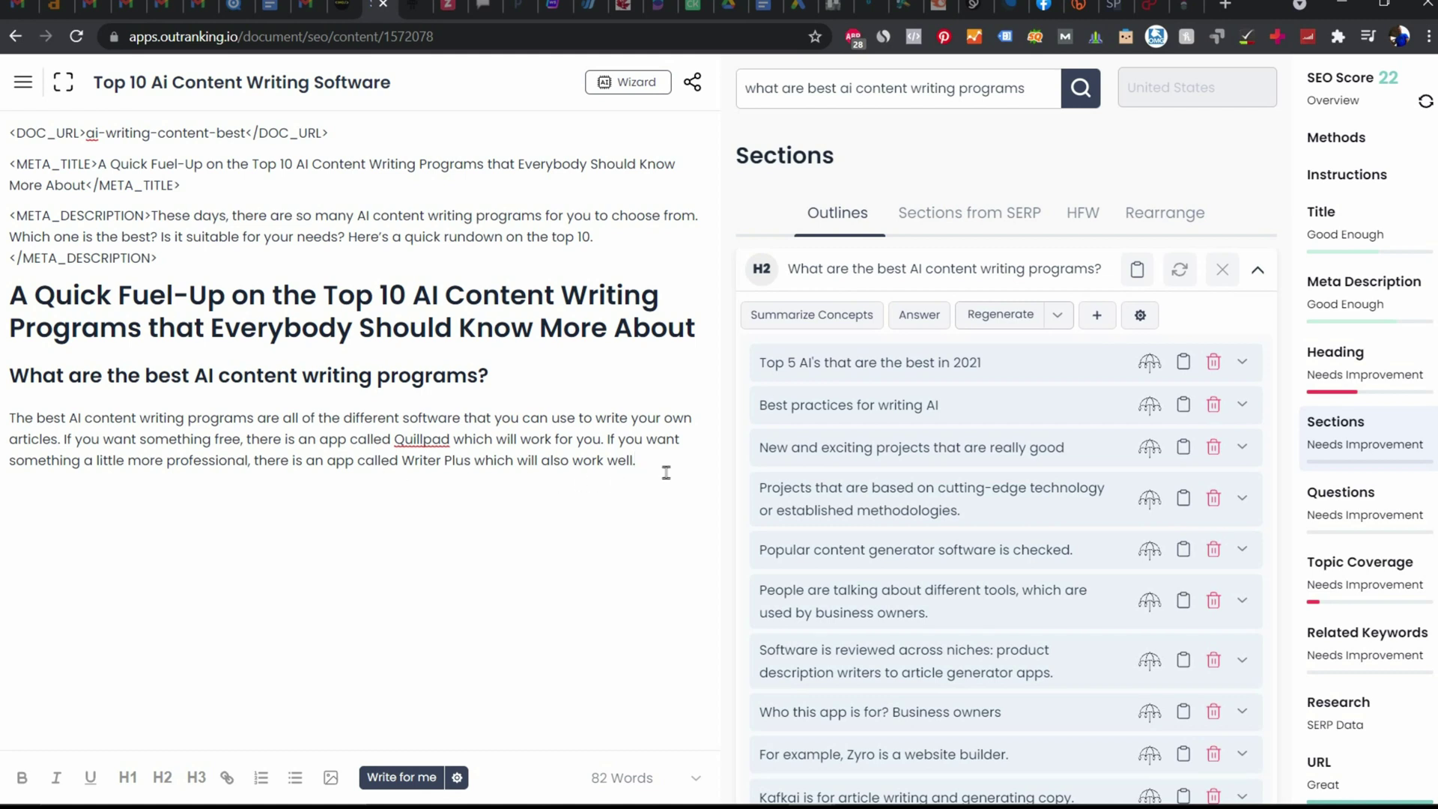
Step: Replace the Quillpad and Writer Plus sentences in the generated answer with "This article covers 10 of the top ai content writers"
left_click_drag(658, 469, 64, 442)
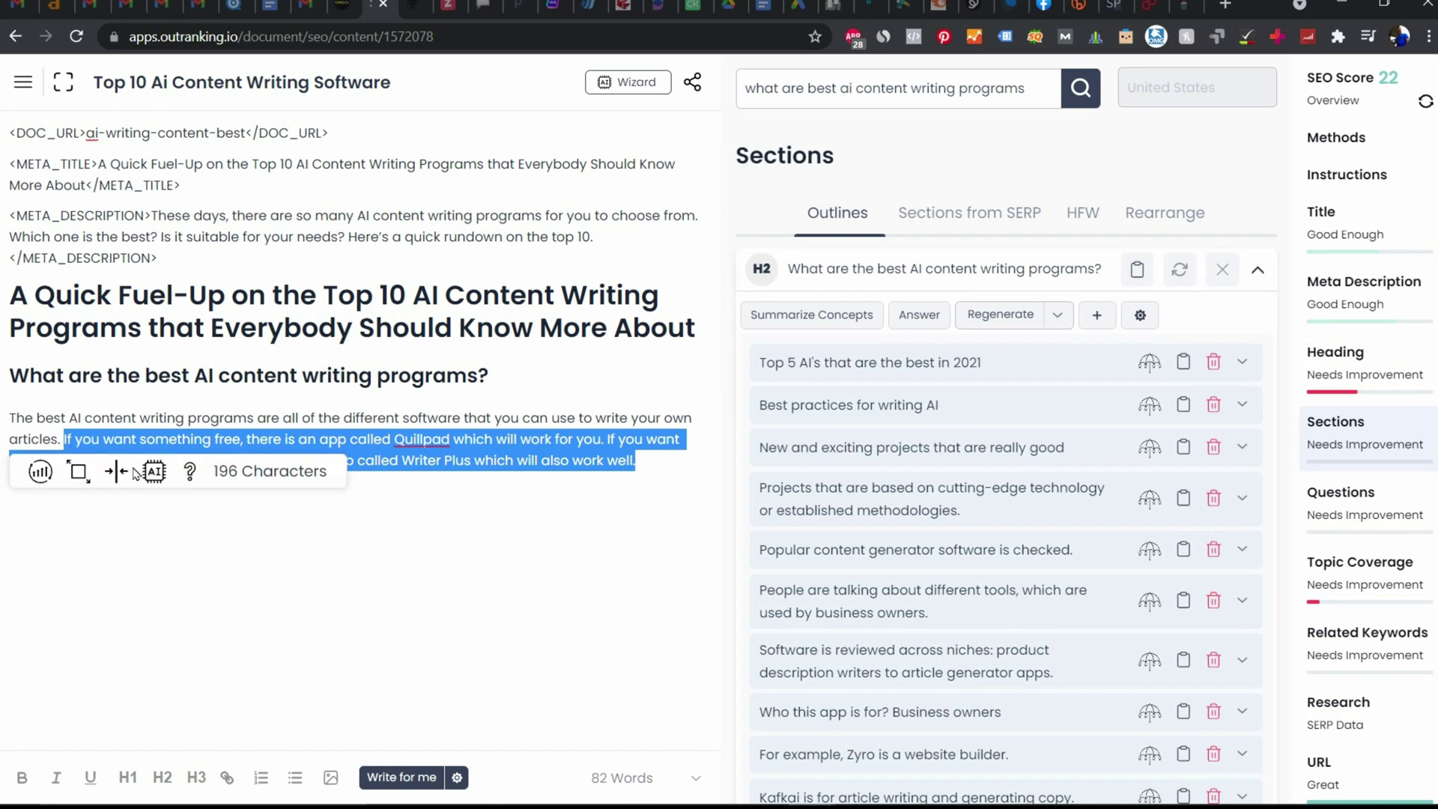
key("BackSpace")
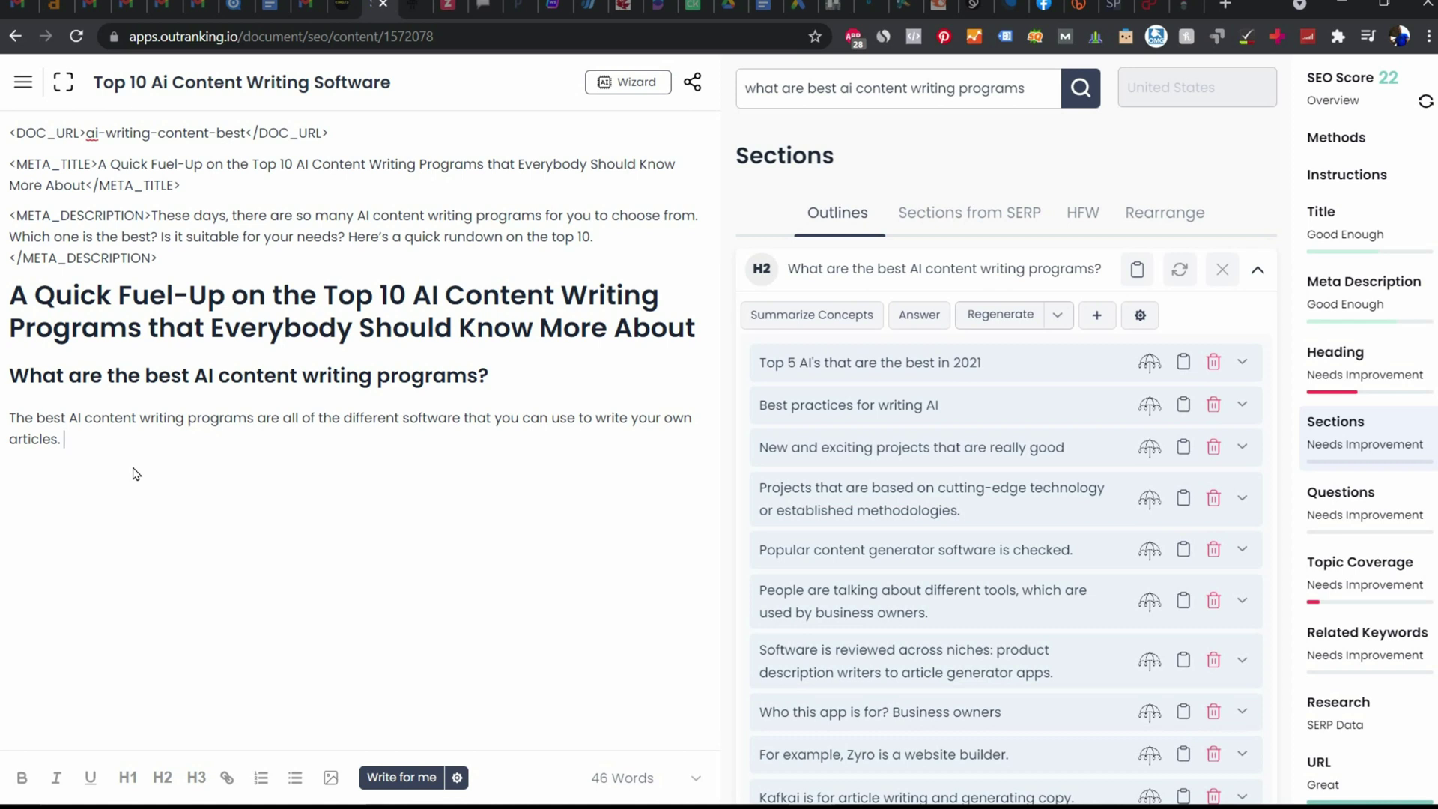
type("s article covers ")
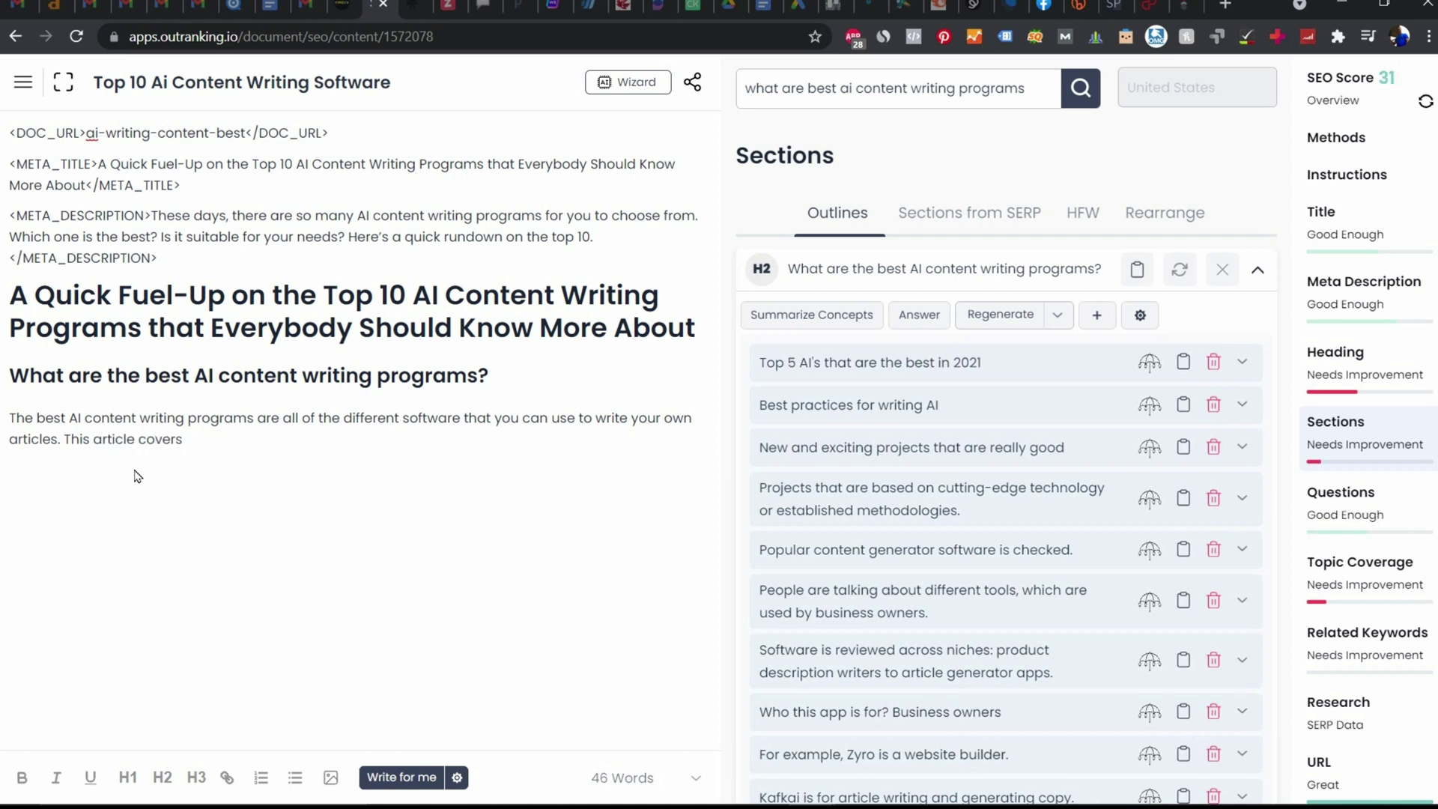
type("10 of the top content")
key("BackSpace")
key("BackSpace")
key("BackSpace")
key("BackSpace")
type("ai content writers")
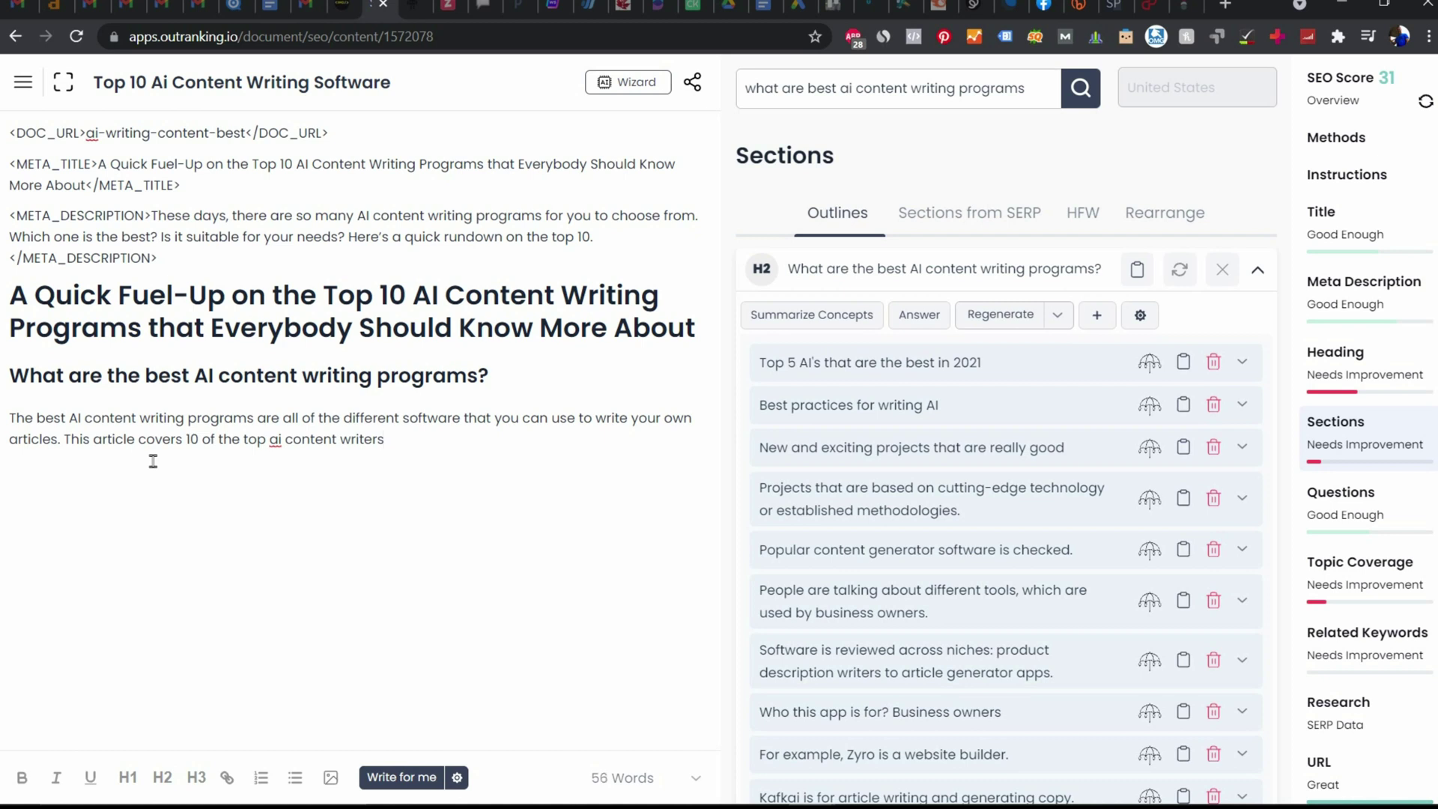
Step: Continue the sentence "with a focus on three and a primary focus on one that seems to hit the mark for SEO Specialists and article writing help."
type(" with a focus on three and a primaryf")
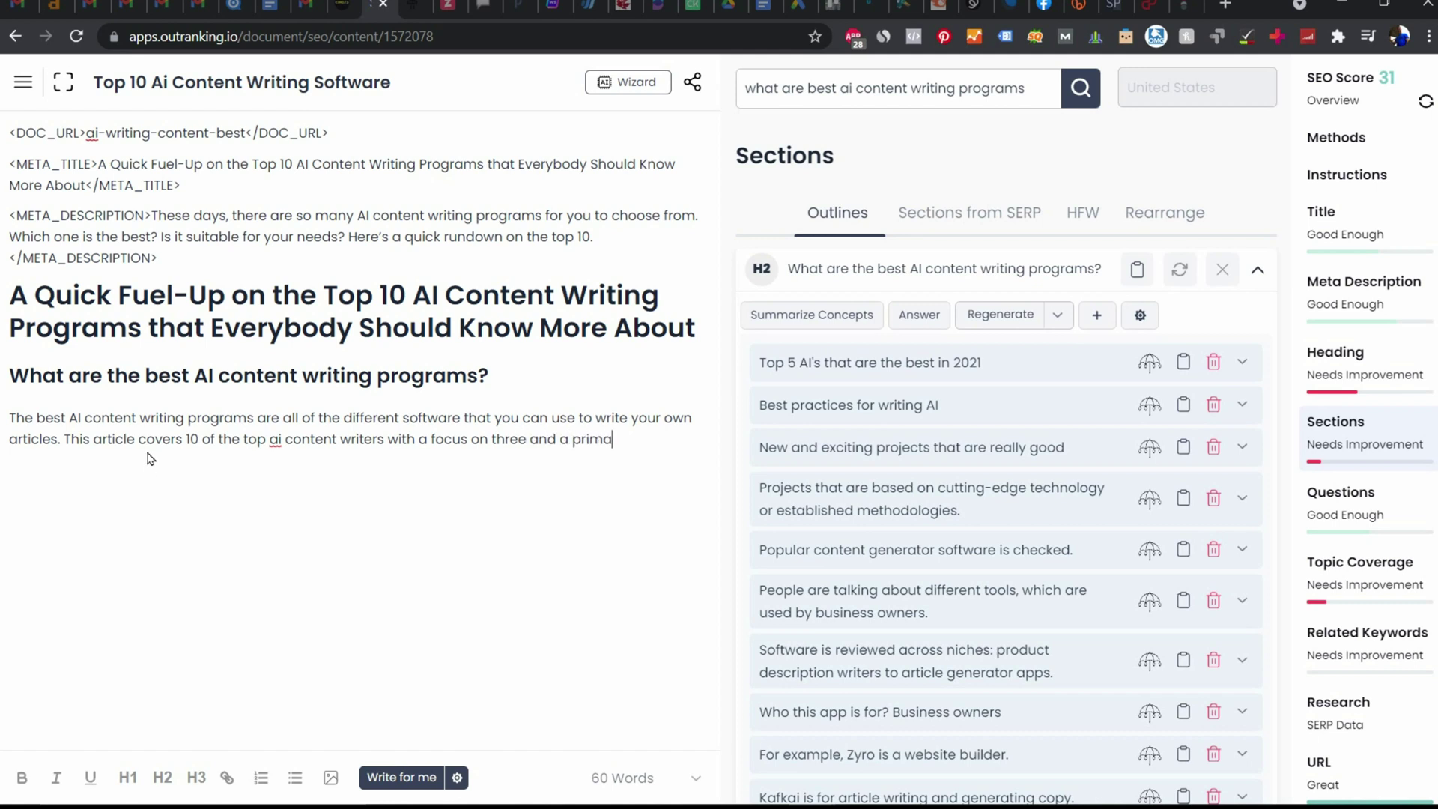
Step: Collapse the first outline section, generate concepts for the JARVIS section and review the suggested points
left_click(1258, 269)
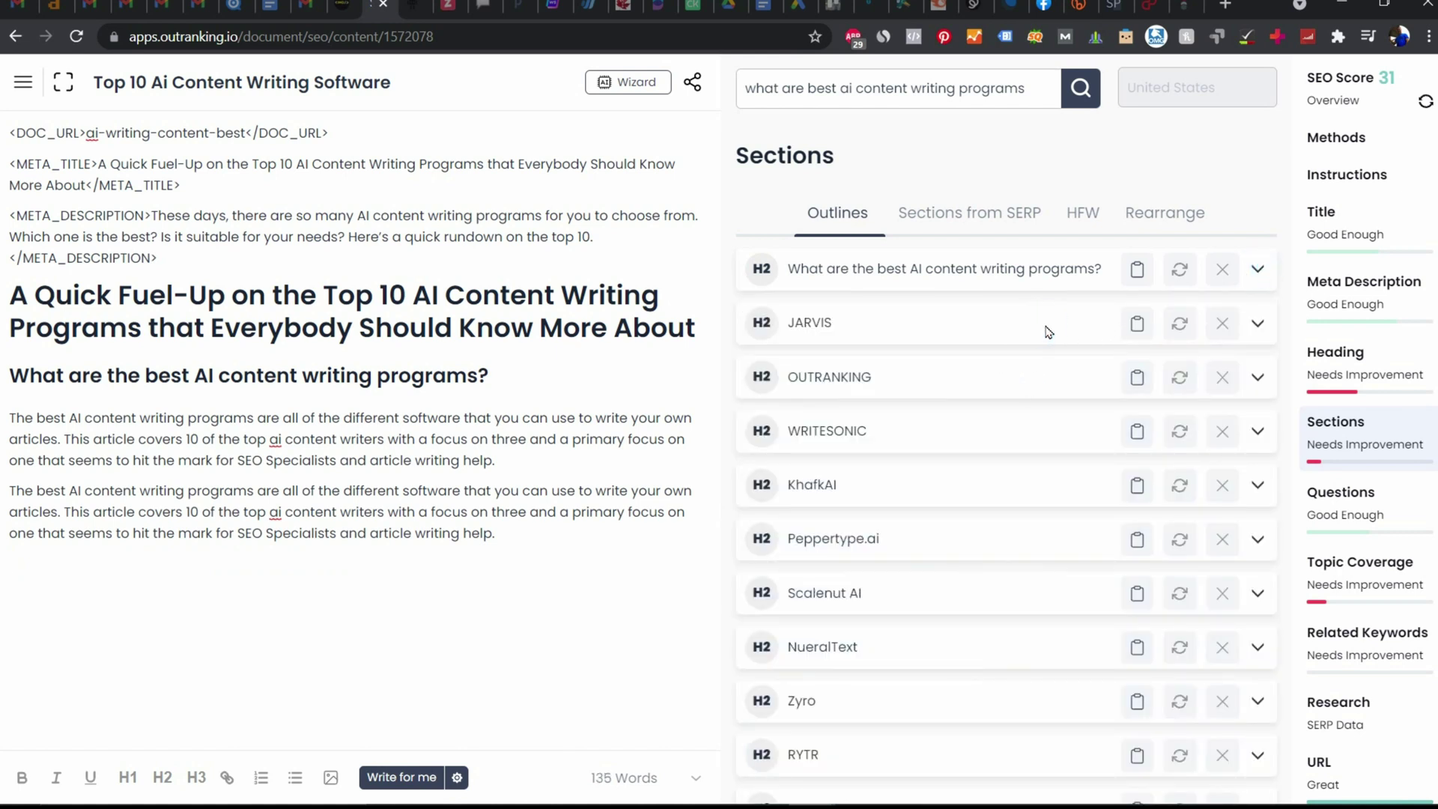
left_click(1259, 330)
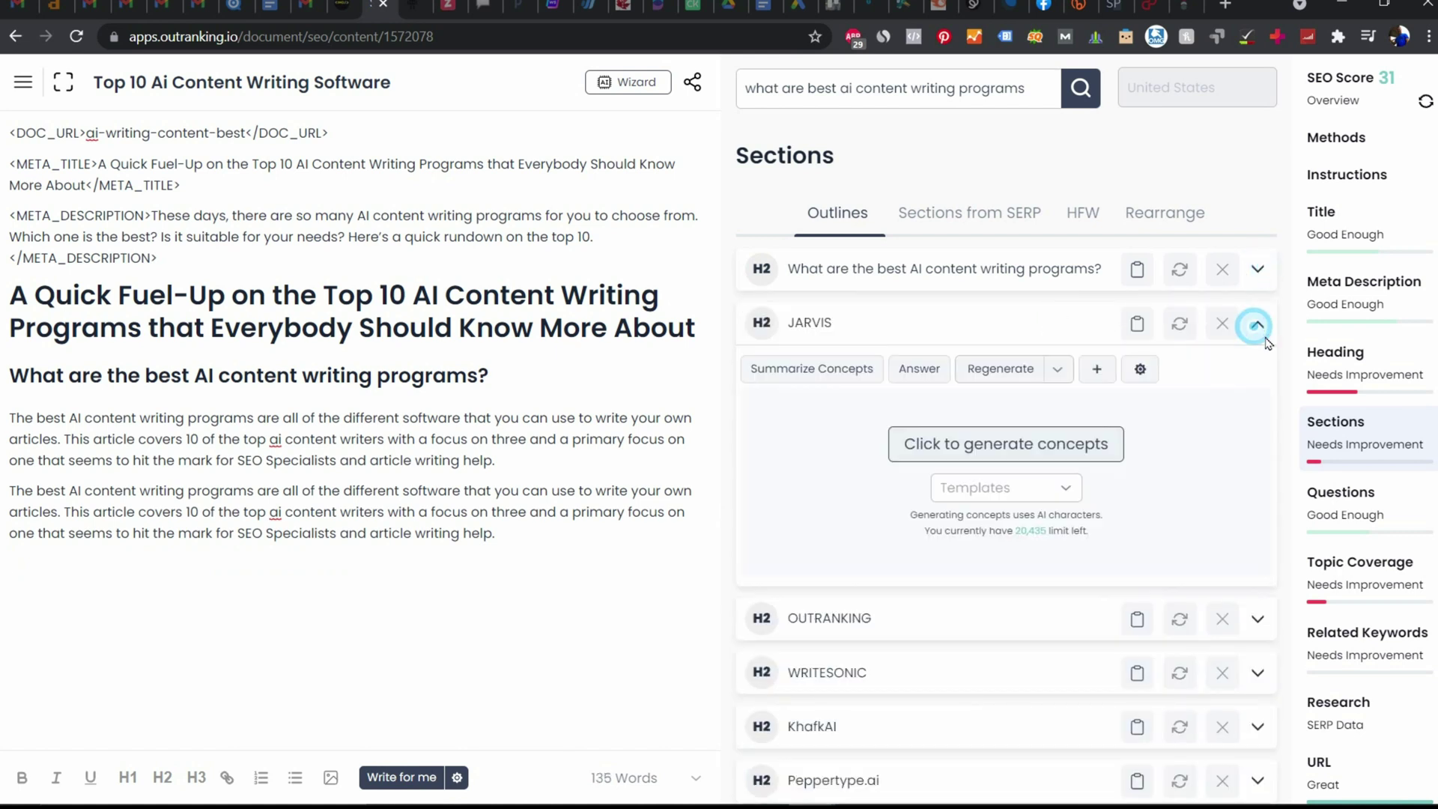
left_click(1004, 448)
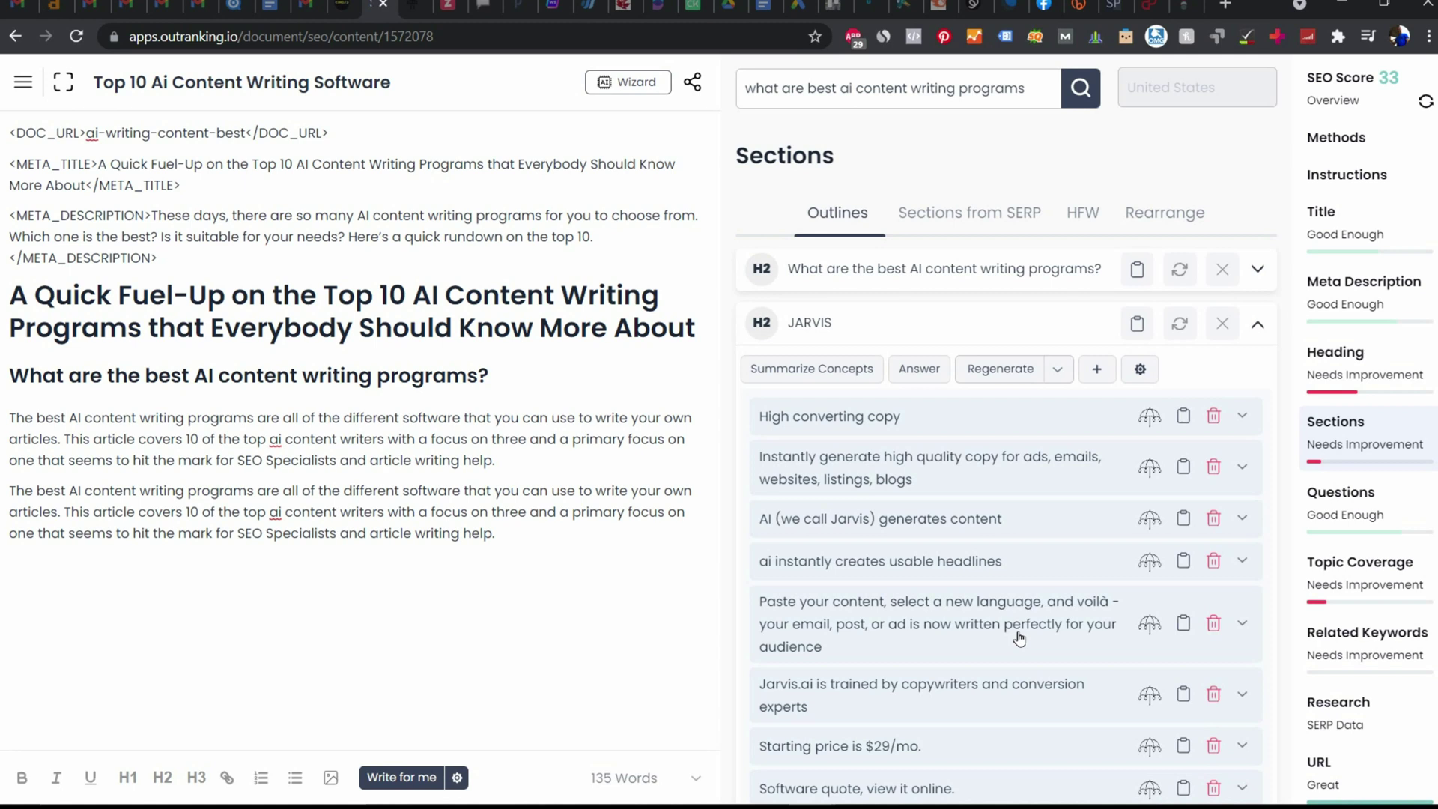
scroll(1019, 638, "down", 3)
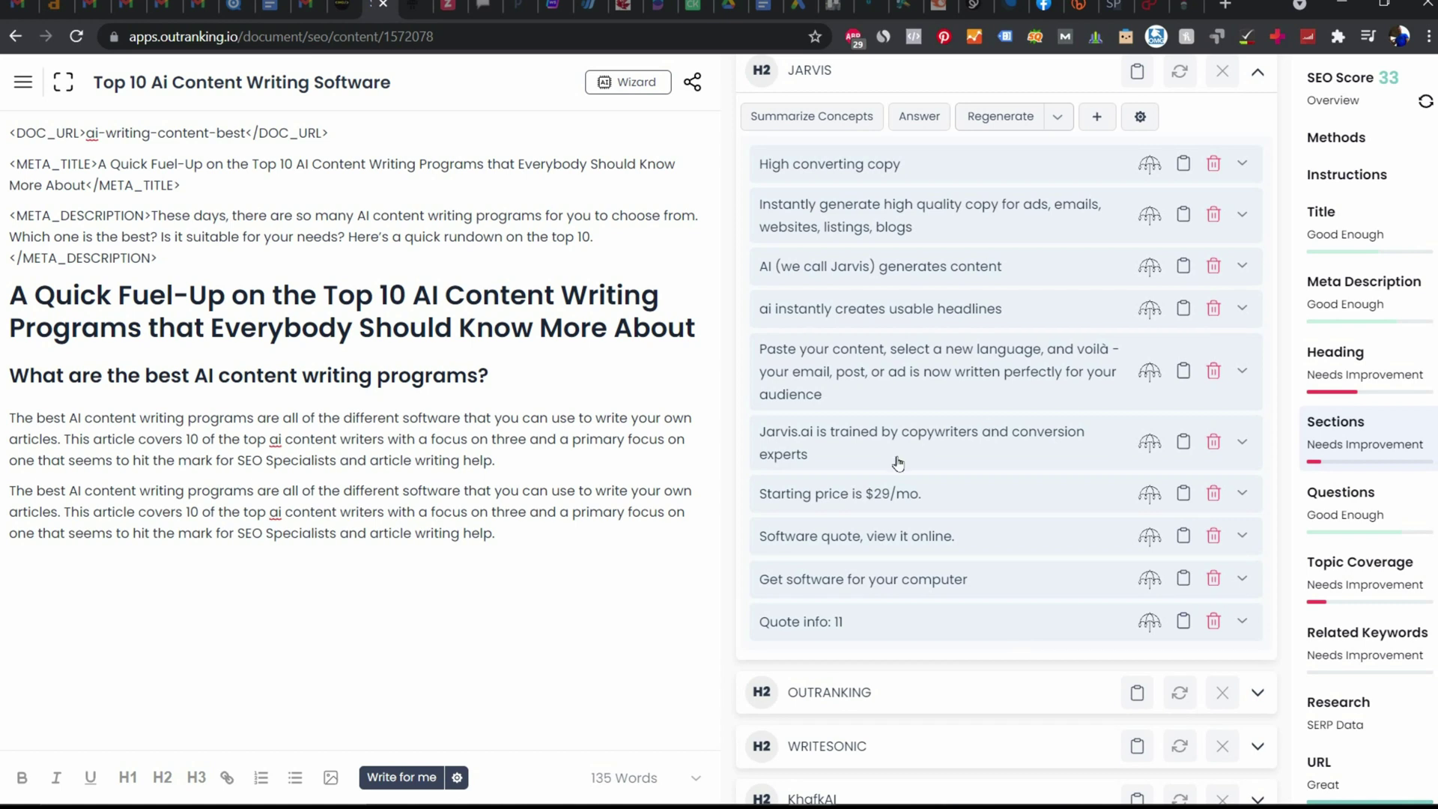
scroll(898, 460, "up", 3)
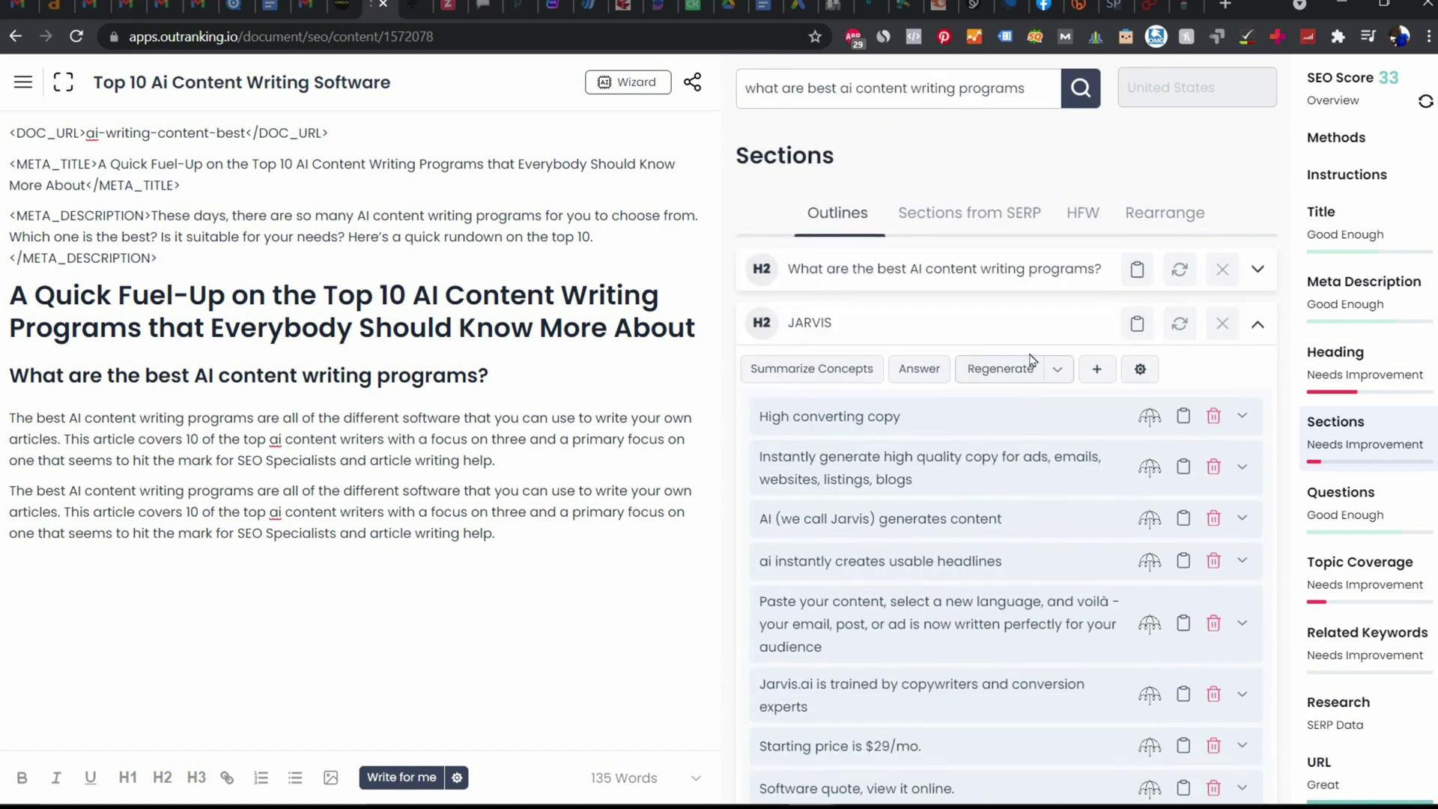
Step: Insert the JARVIS heading into the article, followed by its concept "Instantly generate high quality copy for ads, emails, websites, listings, blogs"
left_click(1136, 323)
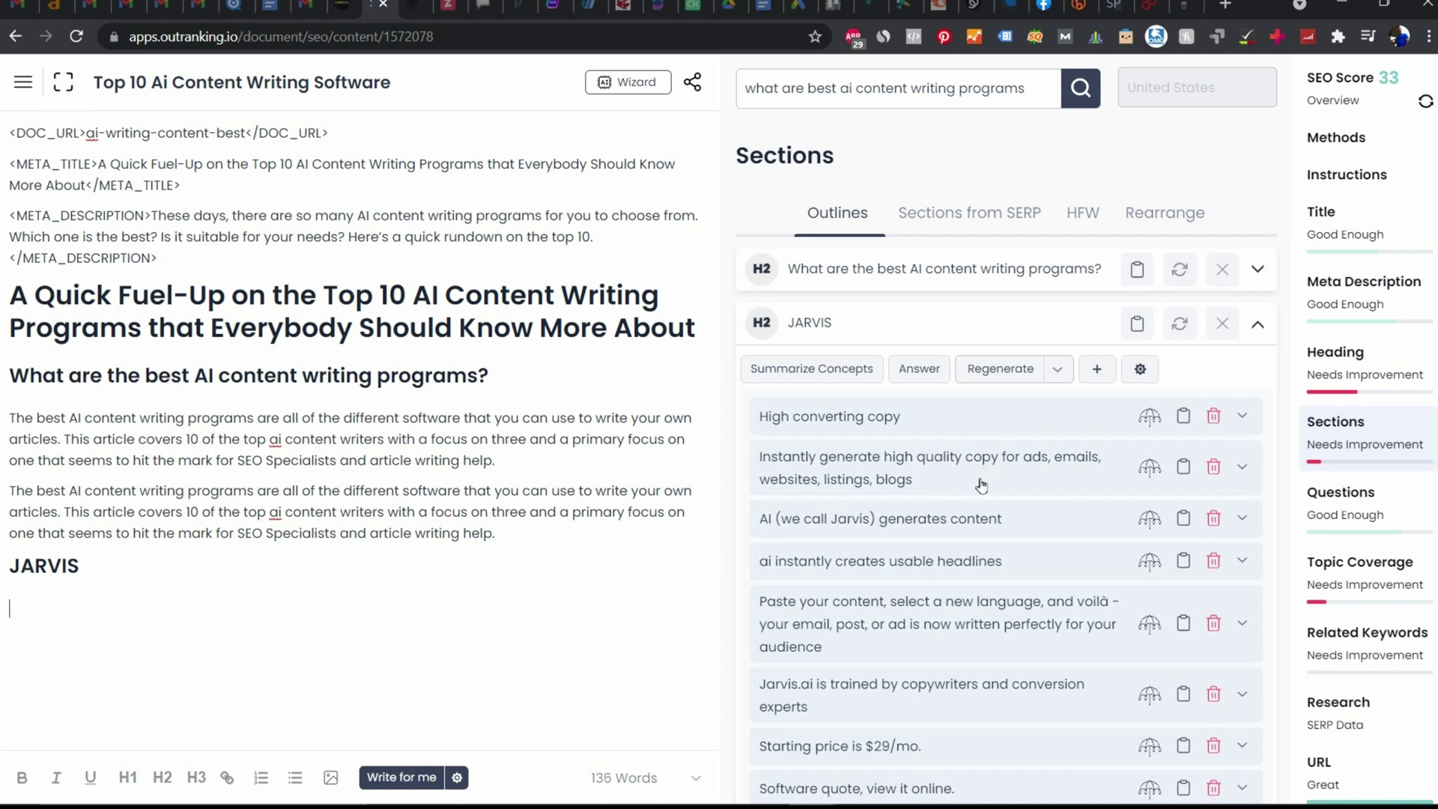
left_click(1158, 475)
left_click(1243, 468)
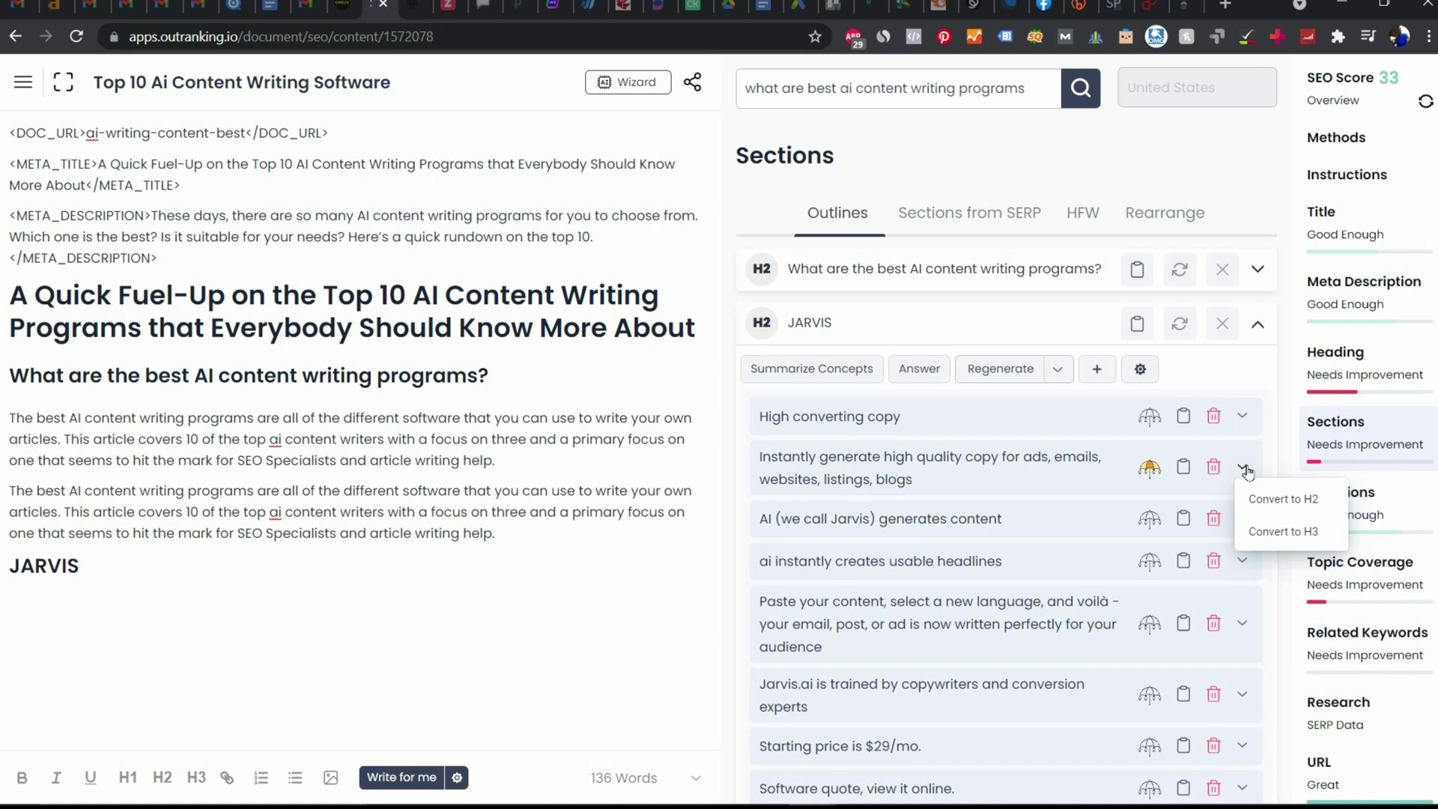
left_click(1185, 472)
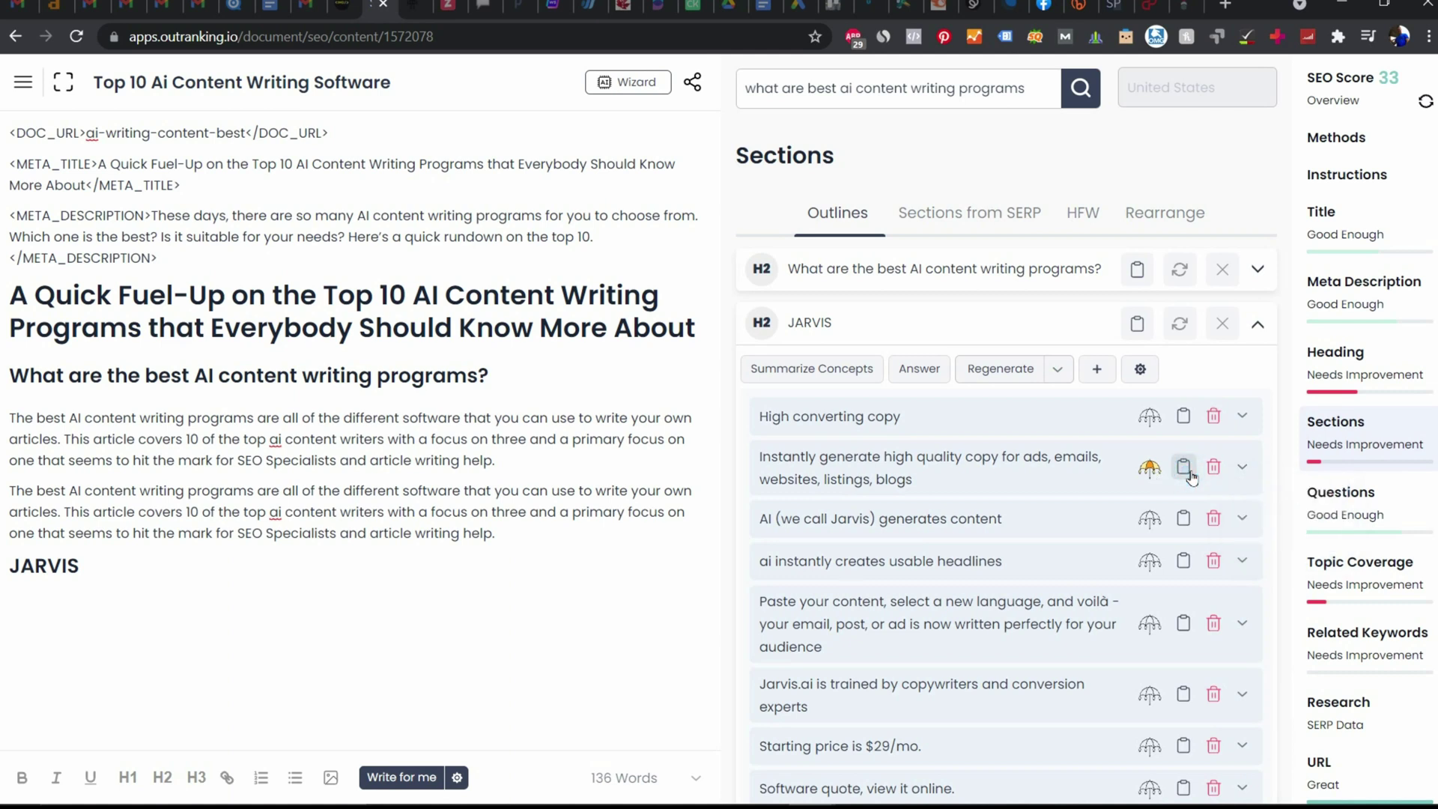
left_click(1184, 470)
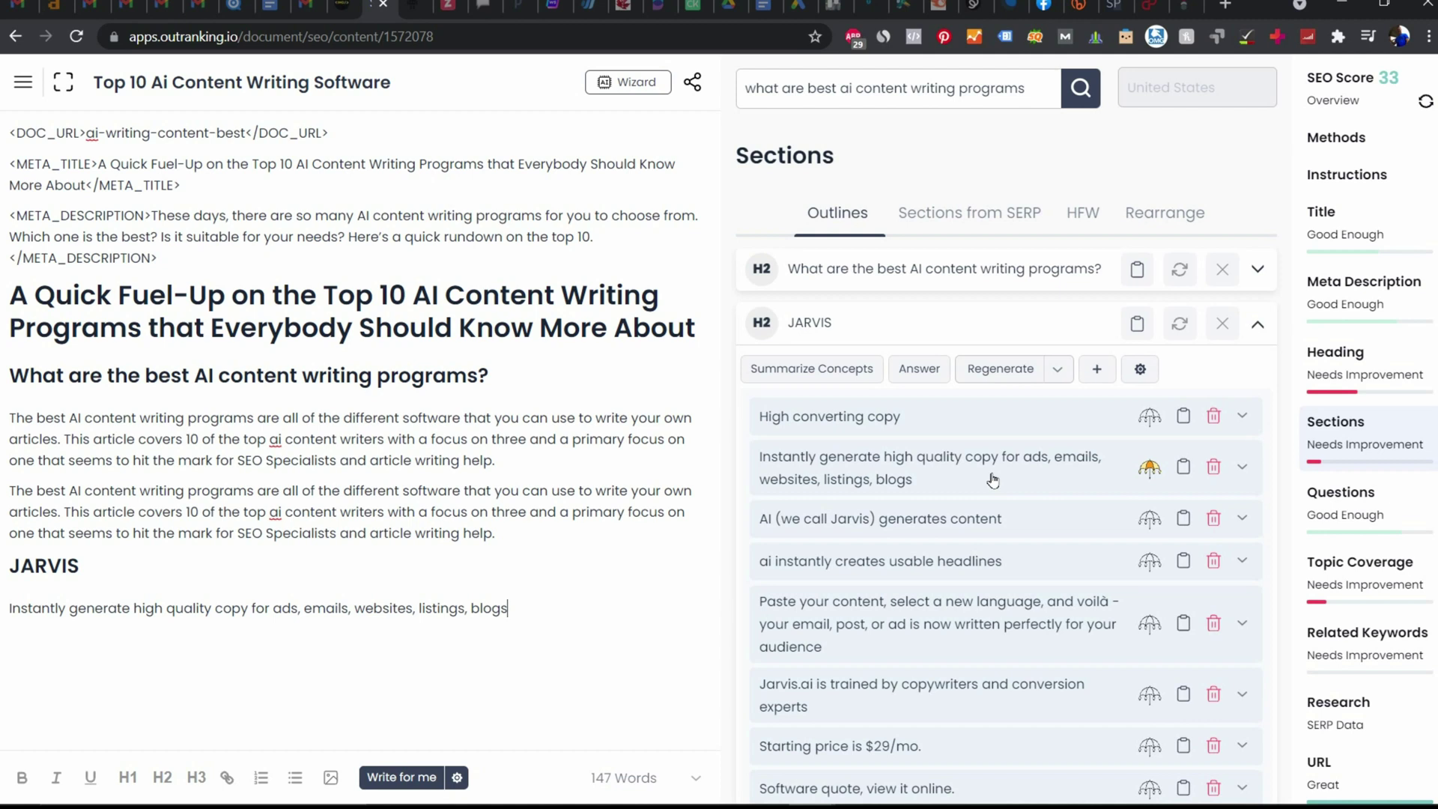
Step: Generate summary paragraphs from the JARVIS concepts in the article and read through them
left_click(841, 380)
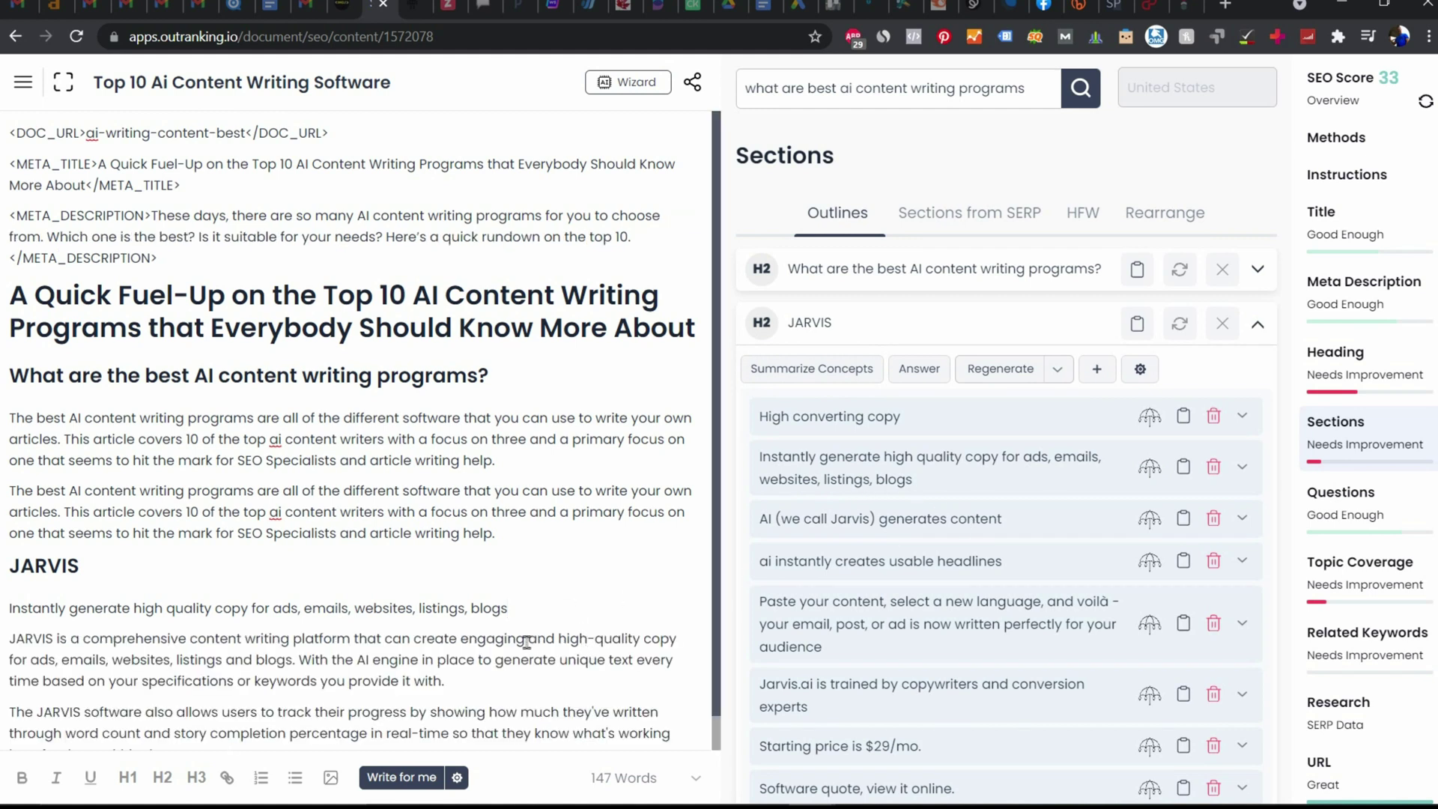
scroll(172, 642, "down", 1)
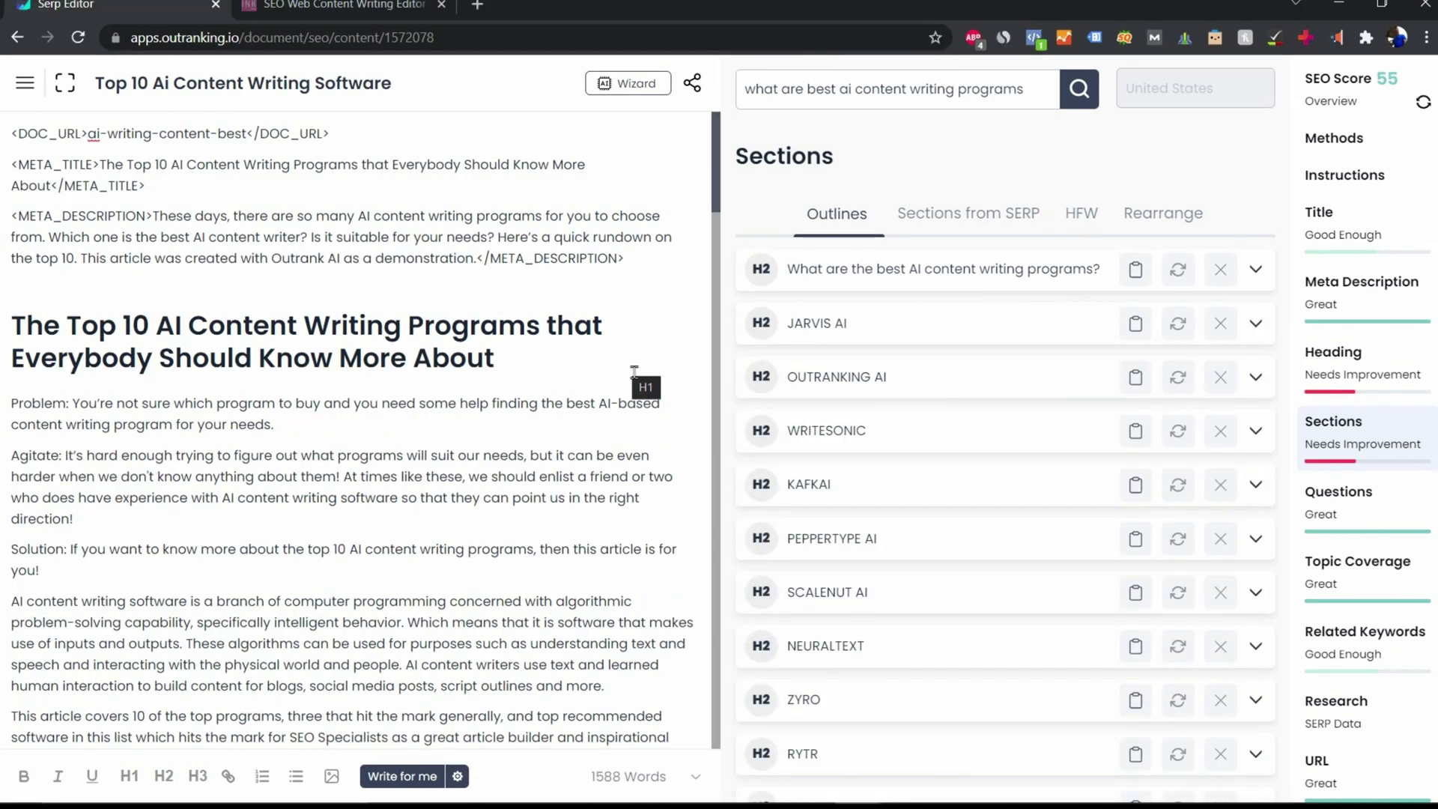
Step: Review the completed article from its introduction through the Top 3 Best Overall AI Content Tools section, and check its outline headings
scroll(561, 327, "down", 10)
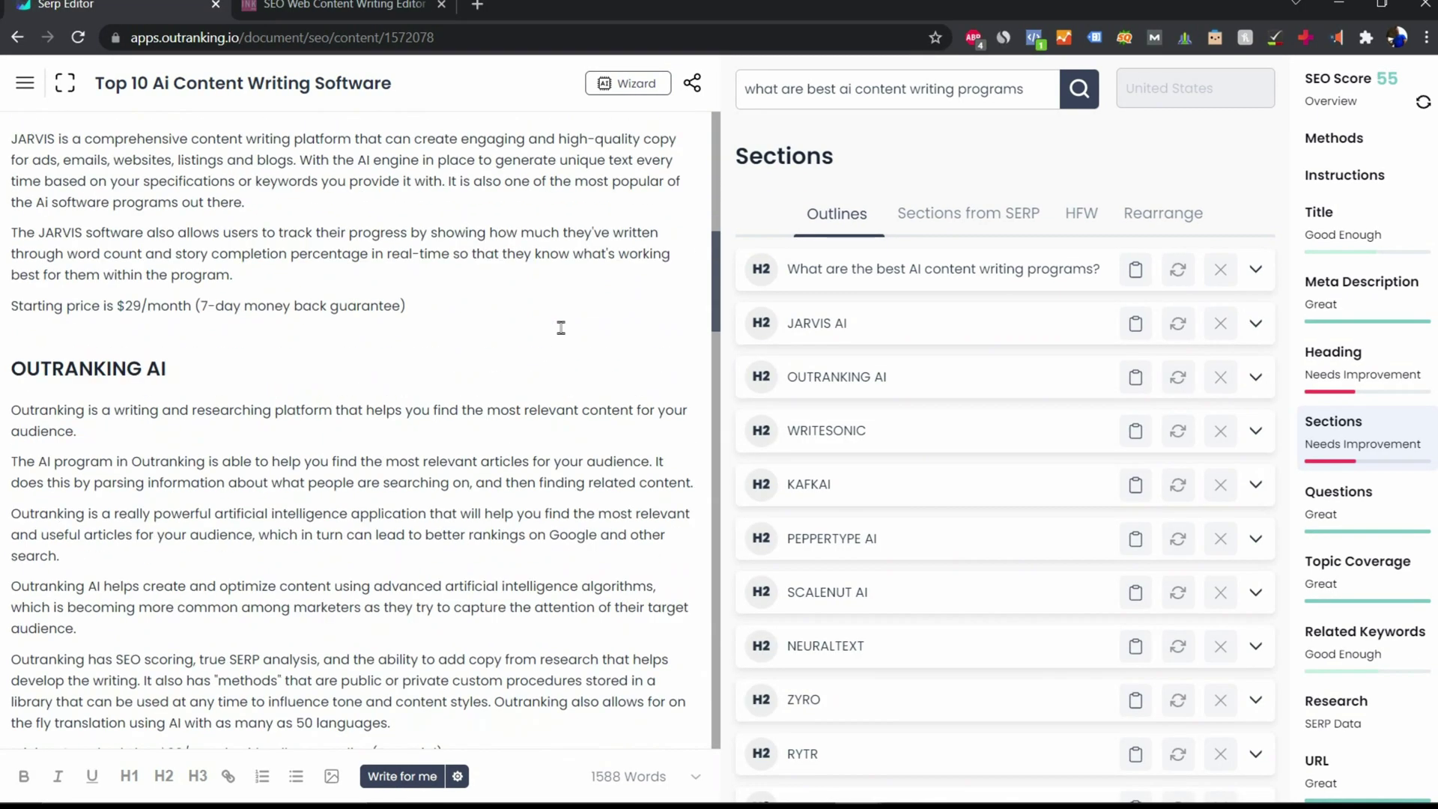
scroll(560, 327, "down", 15)
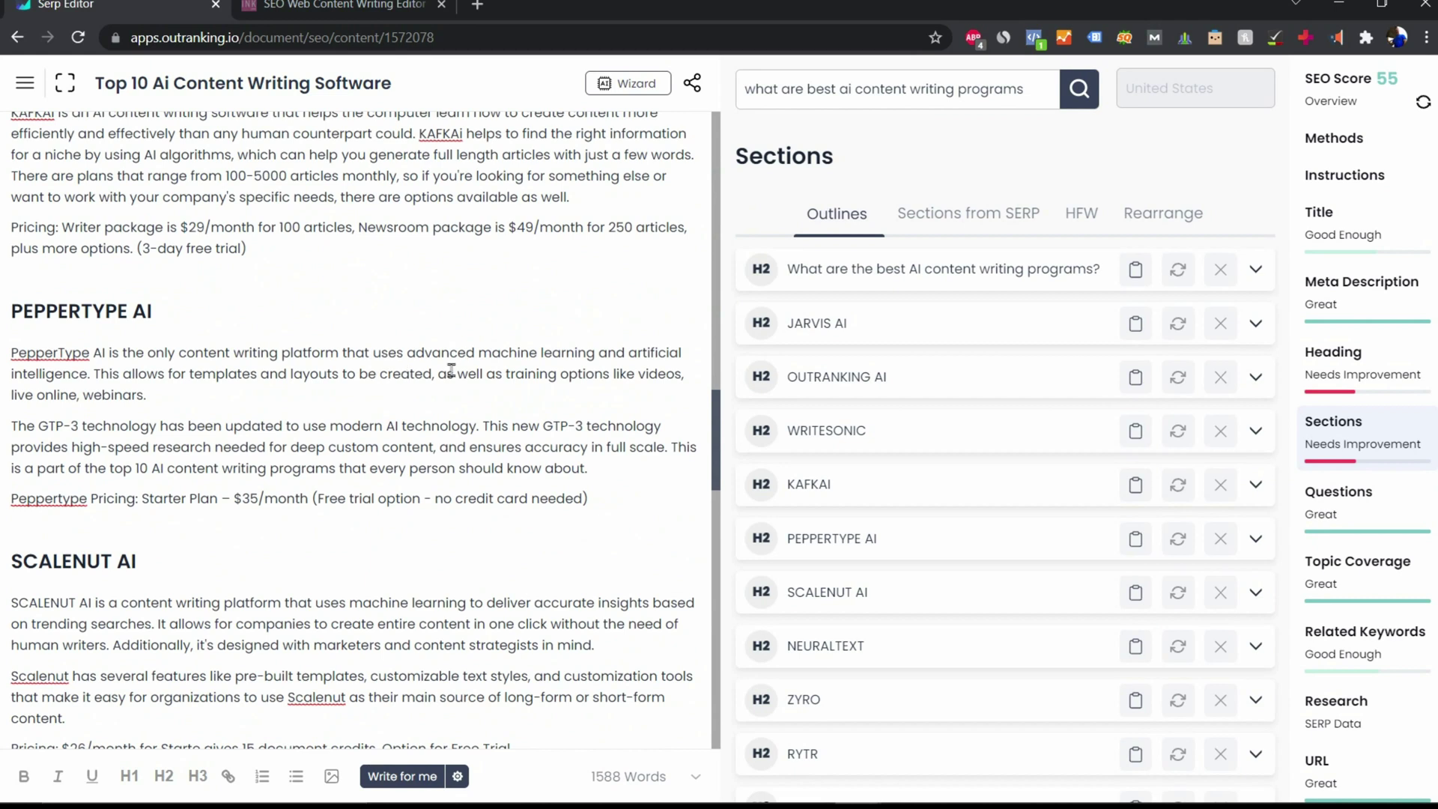
scroll(451, 370, "down", 14)
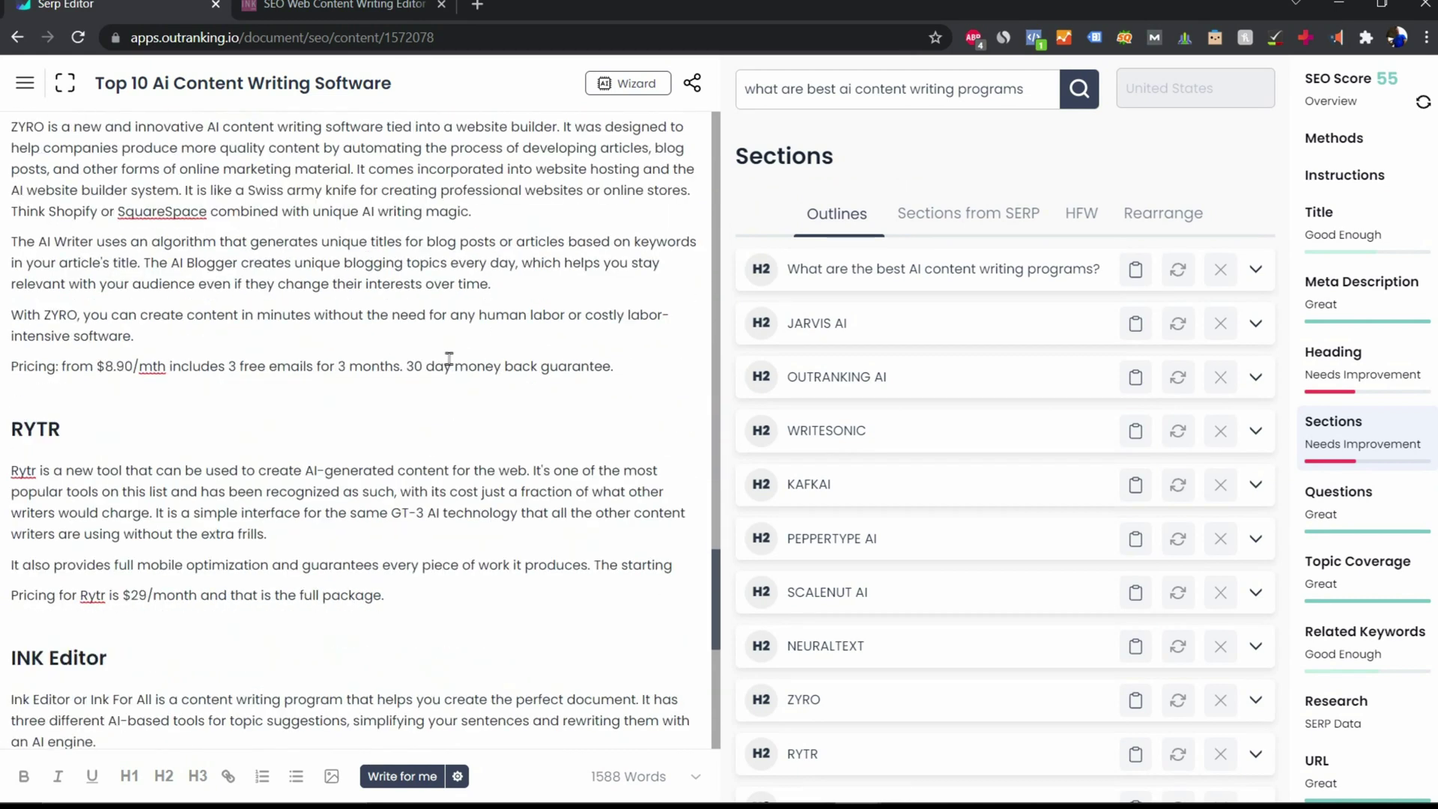
scroll(449, 359, "down", 8)
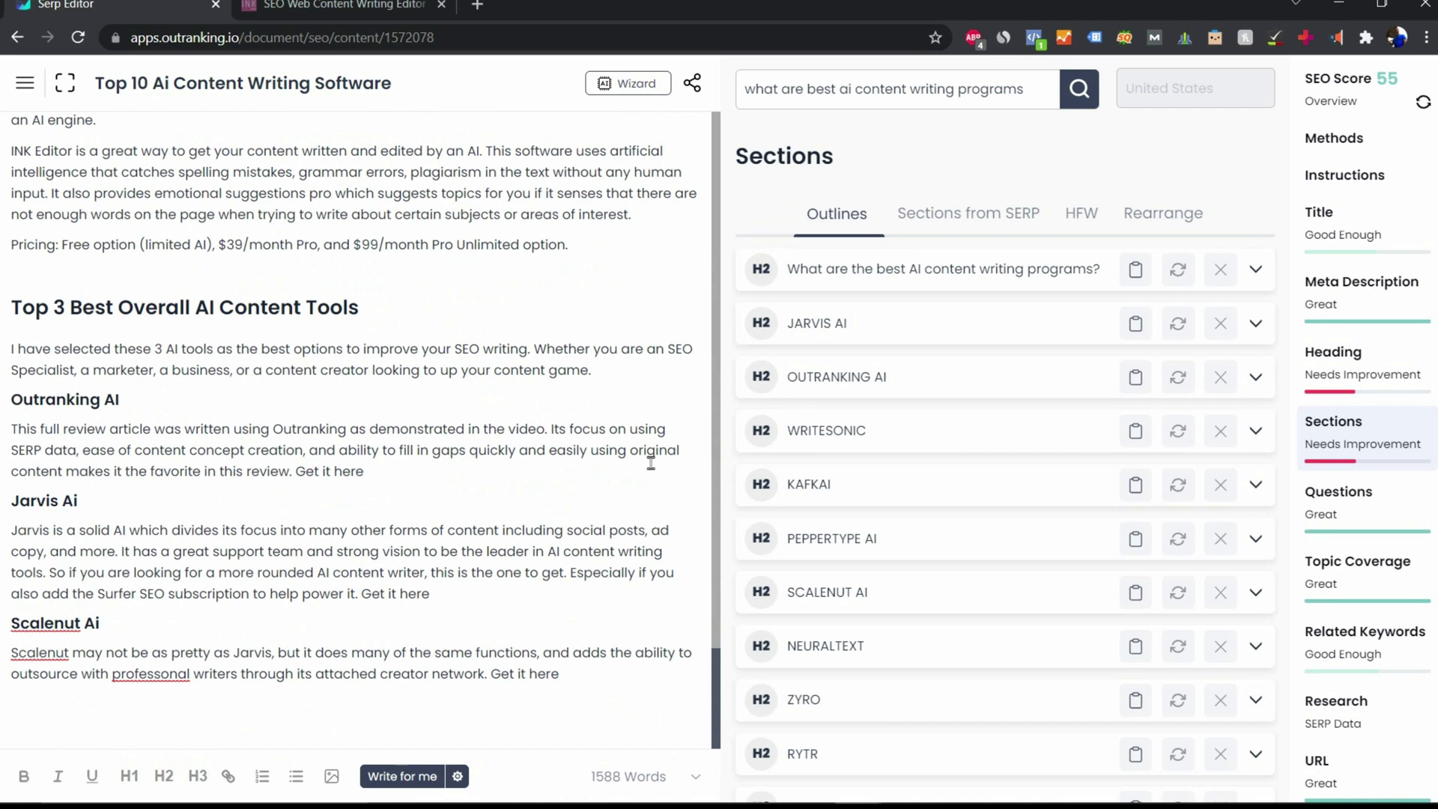
scroll(659, 554, "up", 20)
scroll(468, 525, "up", 15)
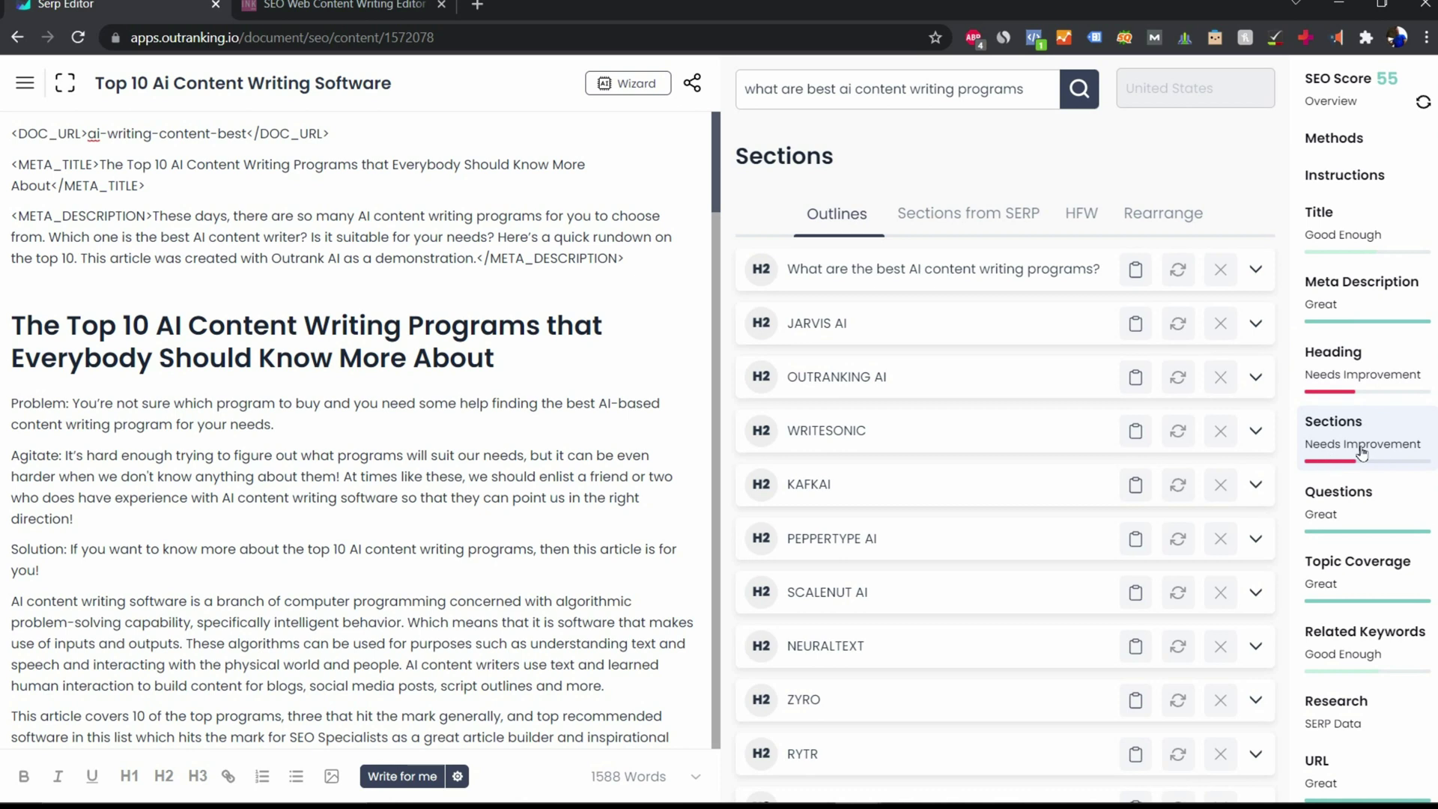
scroll(1432, 446, "down", 7)
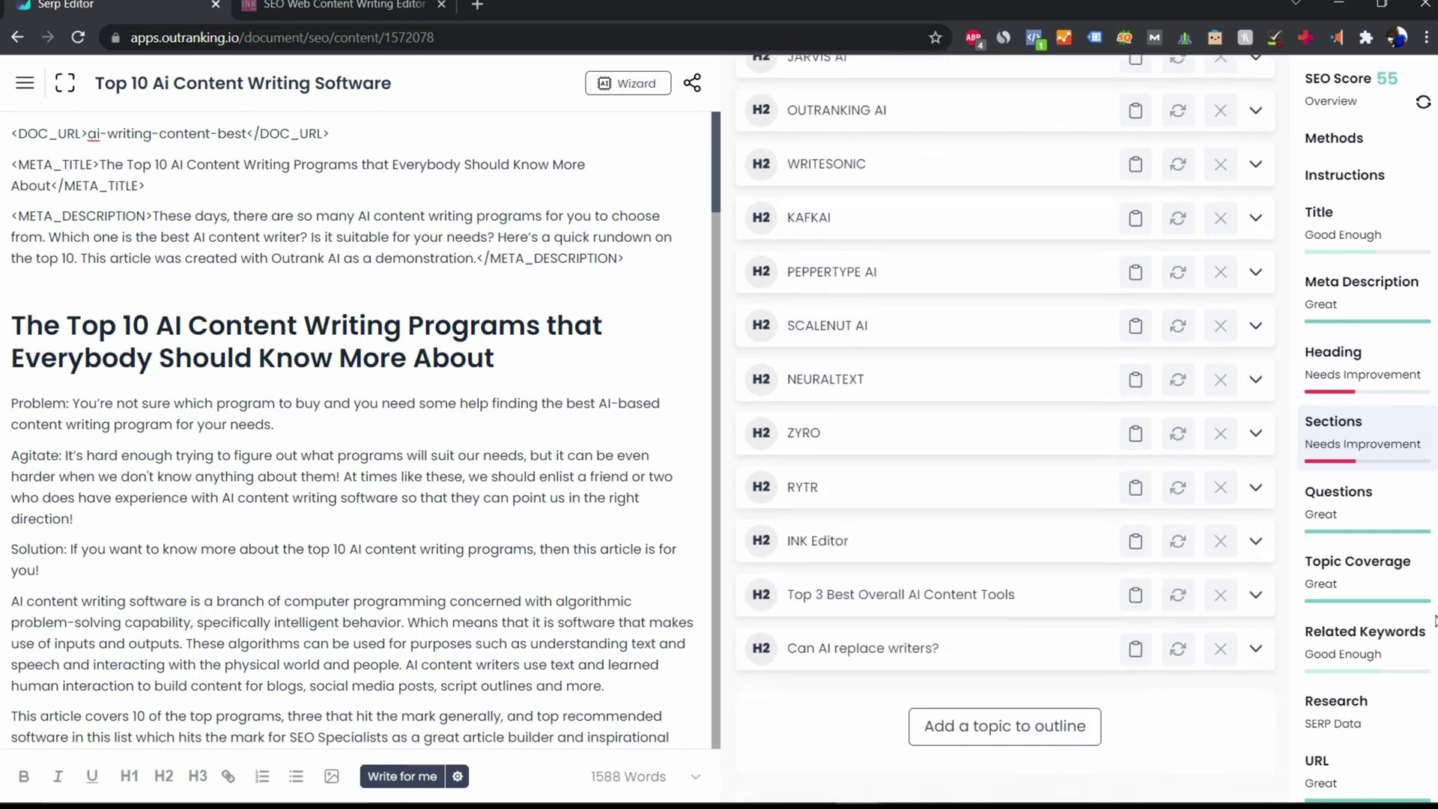
scroll(1431, 431, "up", 7)
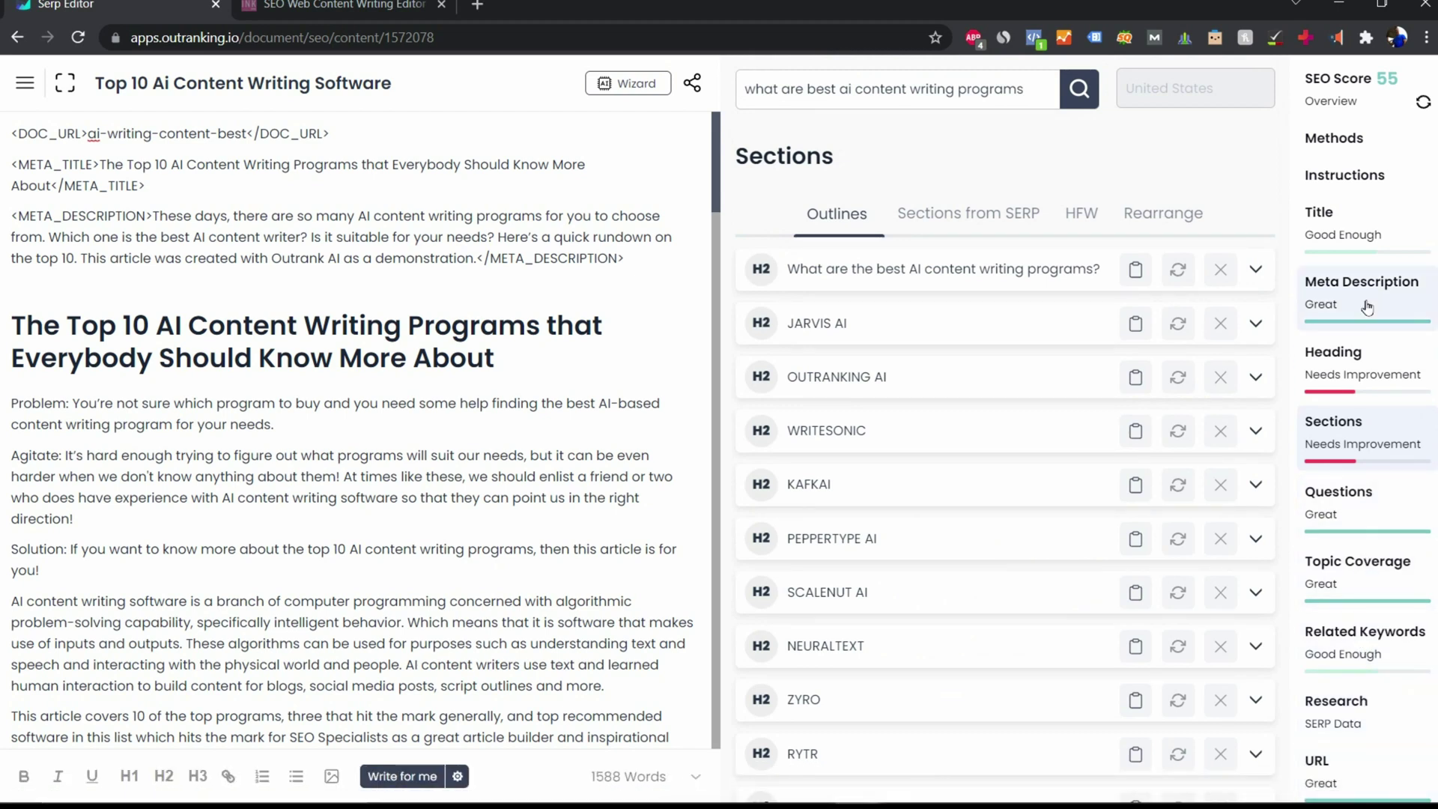
Step: Examine the SEO Content Score overview, comparing the article's word, sentence and section counts with the average and maximum targets
left_click(1367, 93)
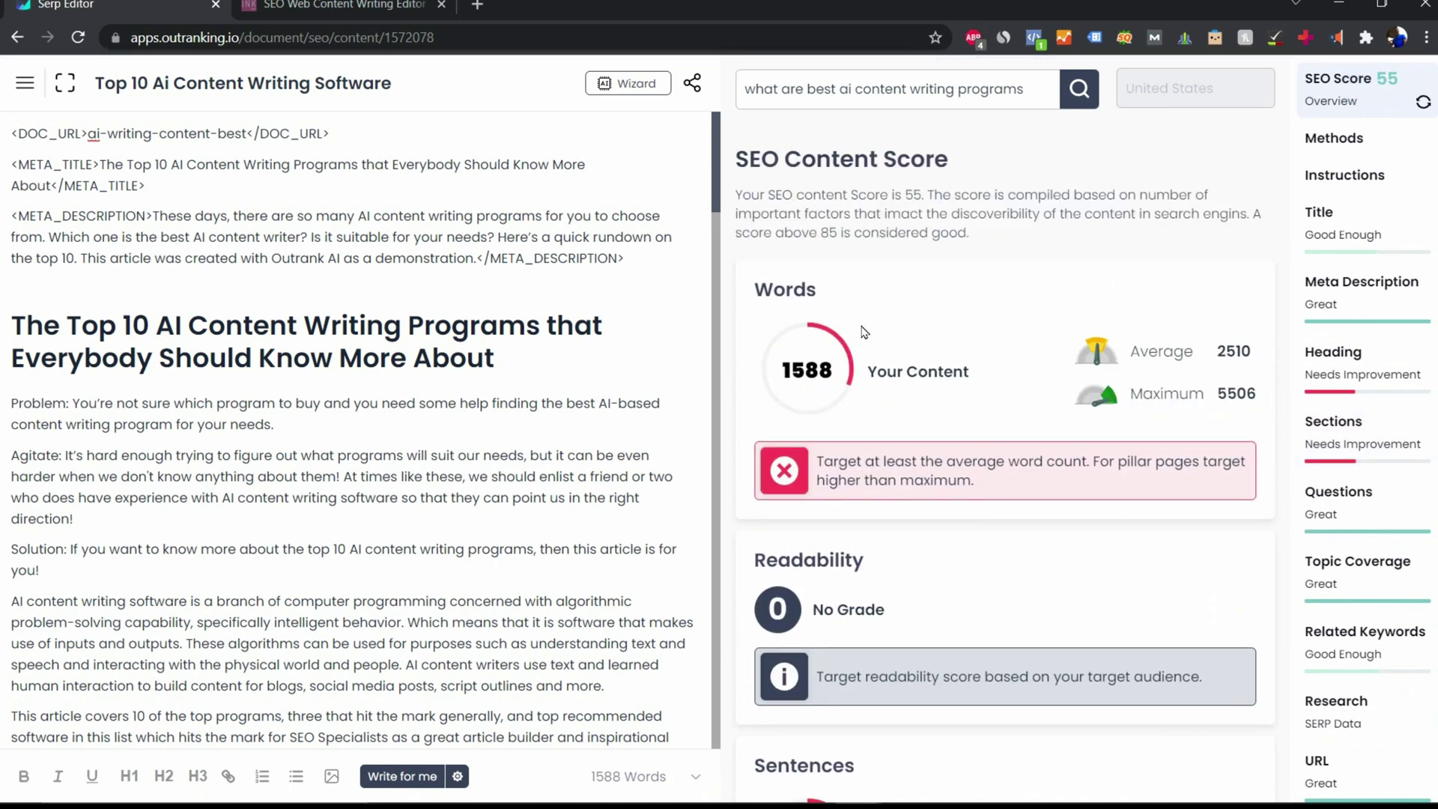
left_click_drag(779, 376, 843, 380)
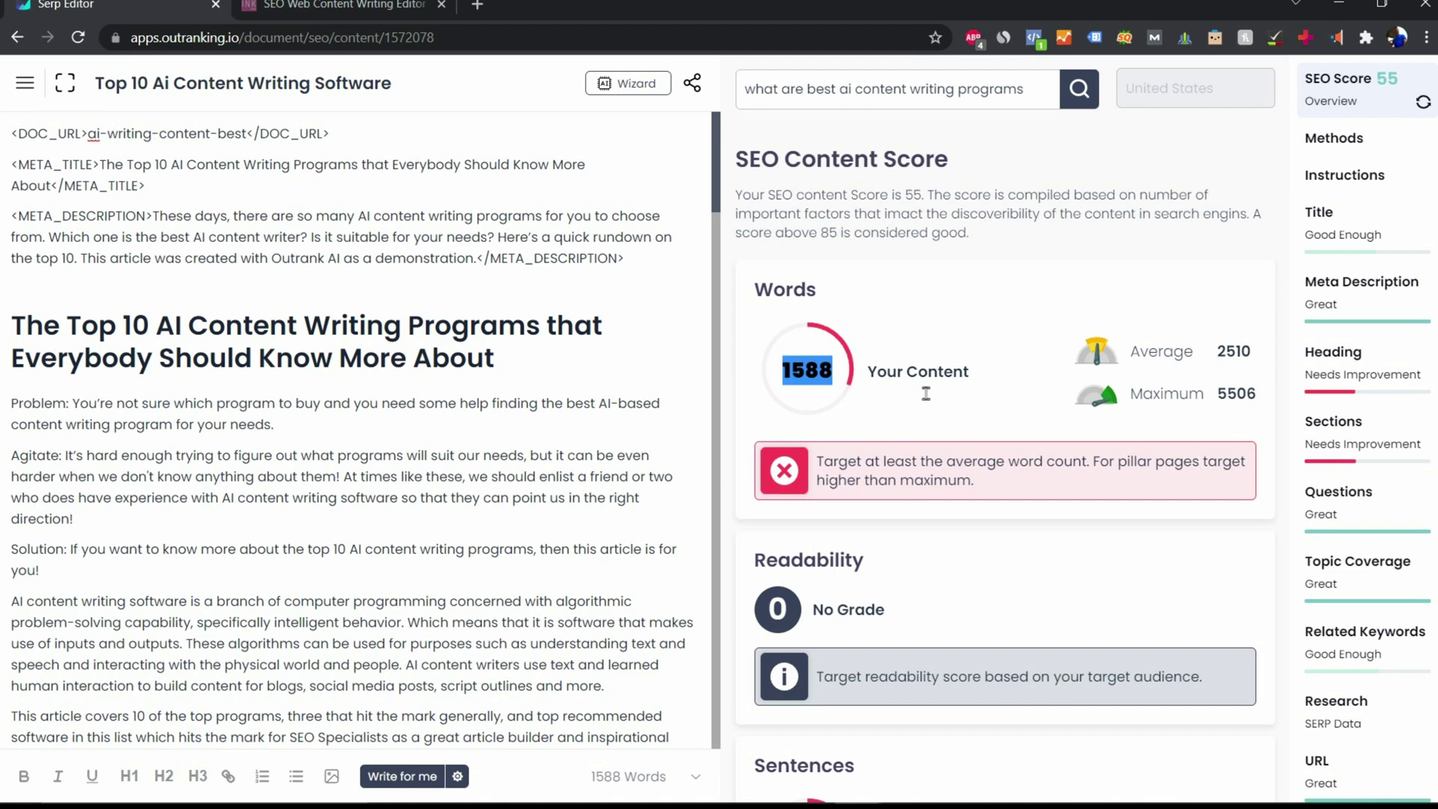
left_click_drag(1211, 352, 1253, 353)
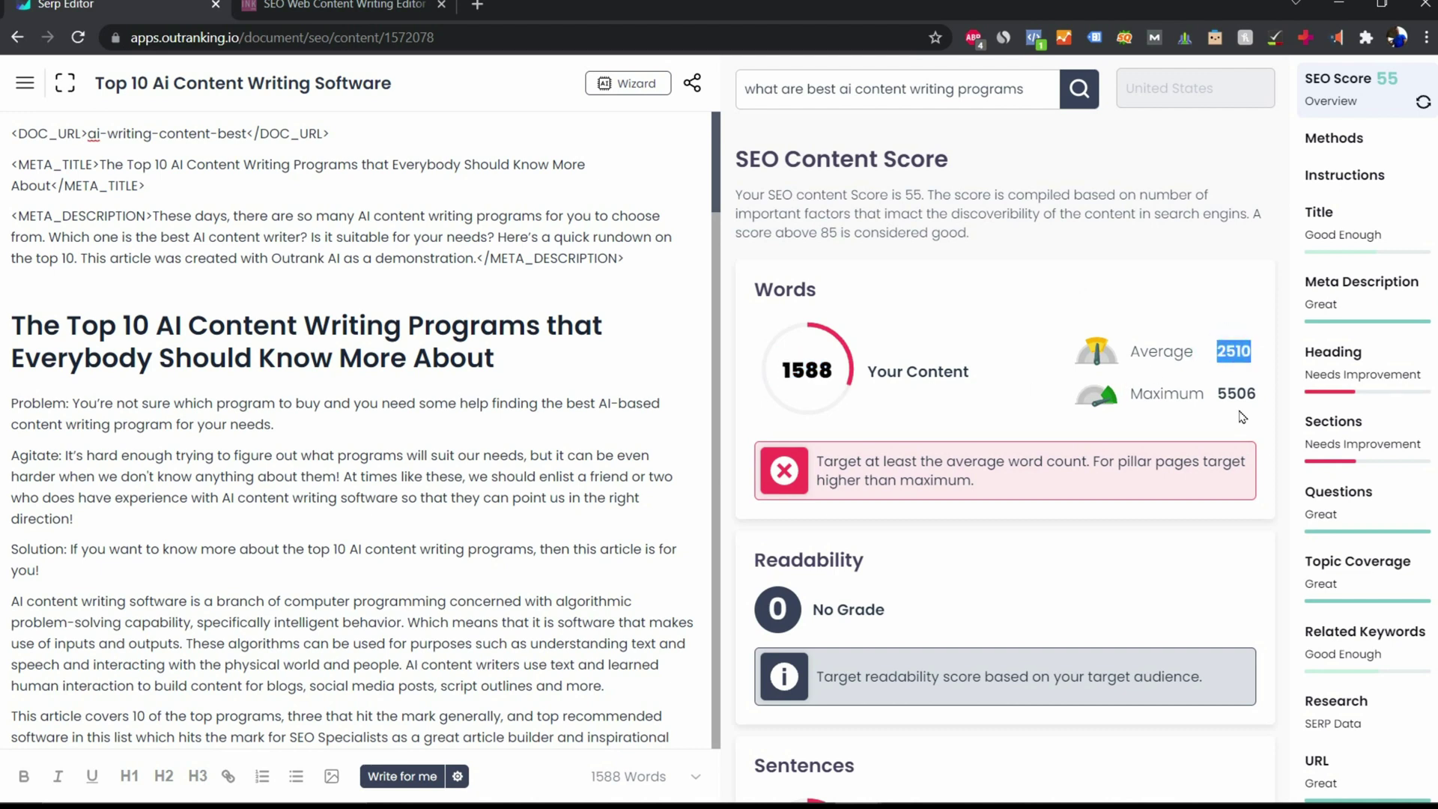
left_click(1238, 406)
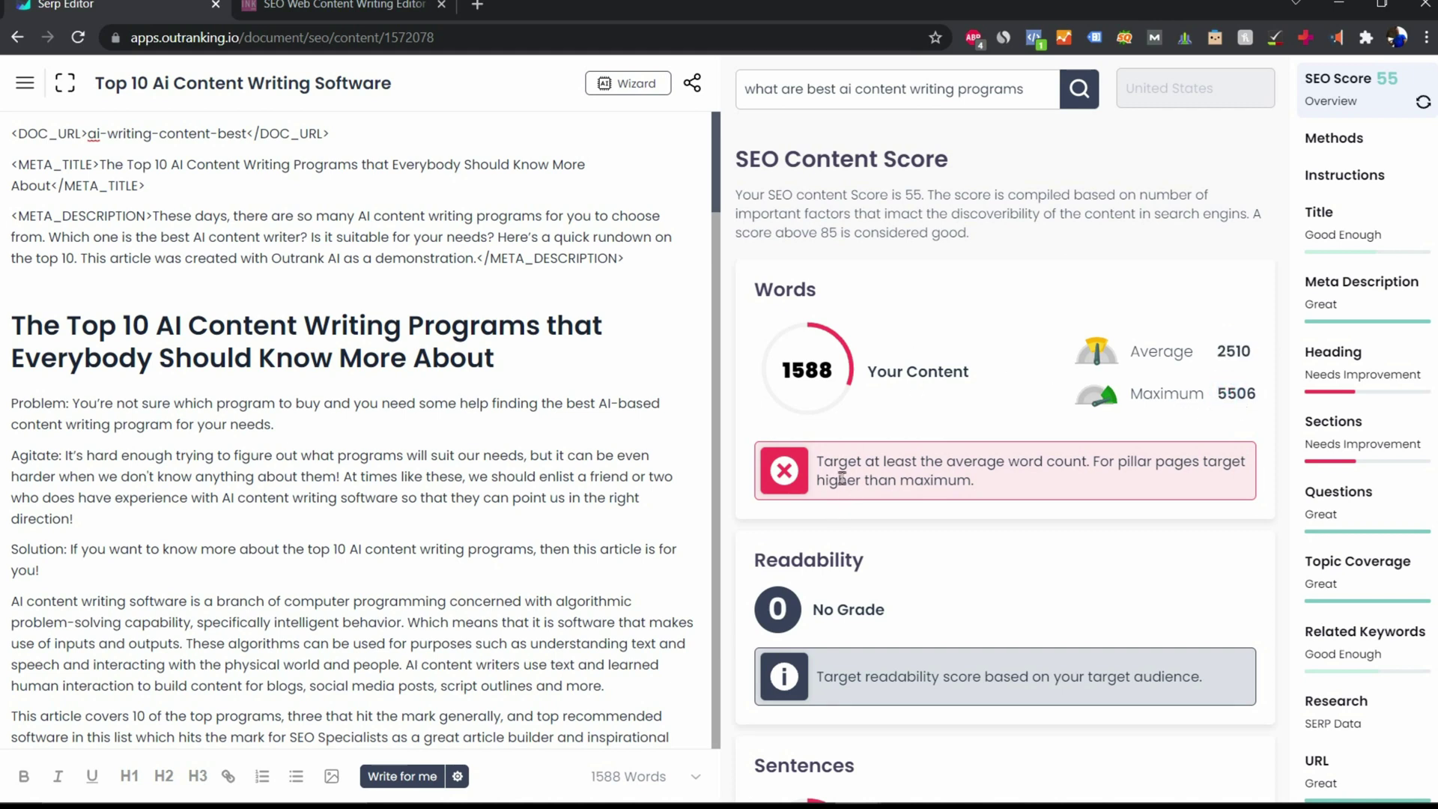
left_click_drag(822, 461, 986, 501)
left_click(1038, 492)
scroll(1059, 420, "down", 3)
scroll(930, 461, "down", 3)
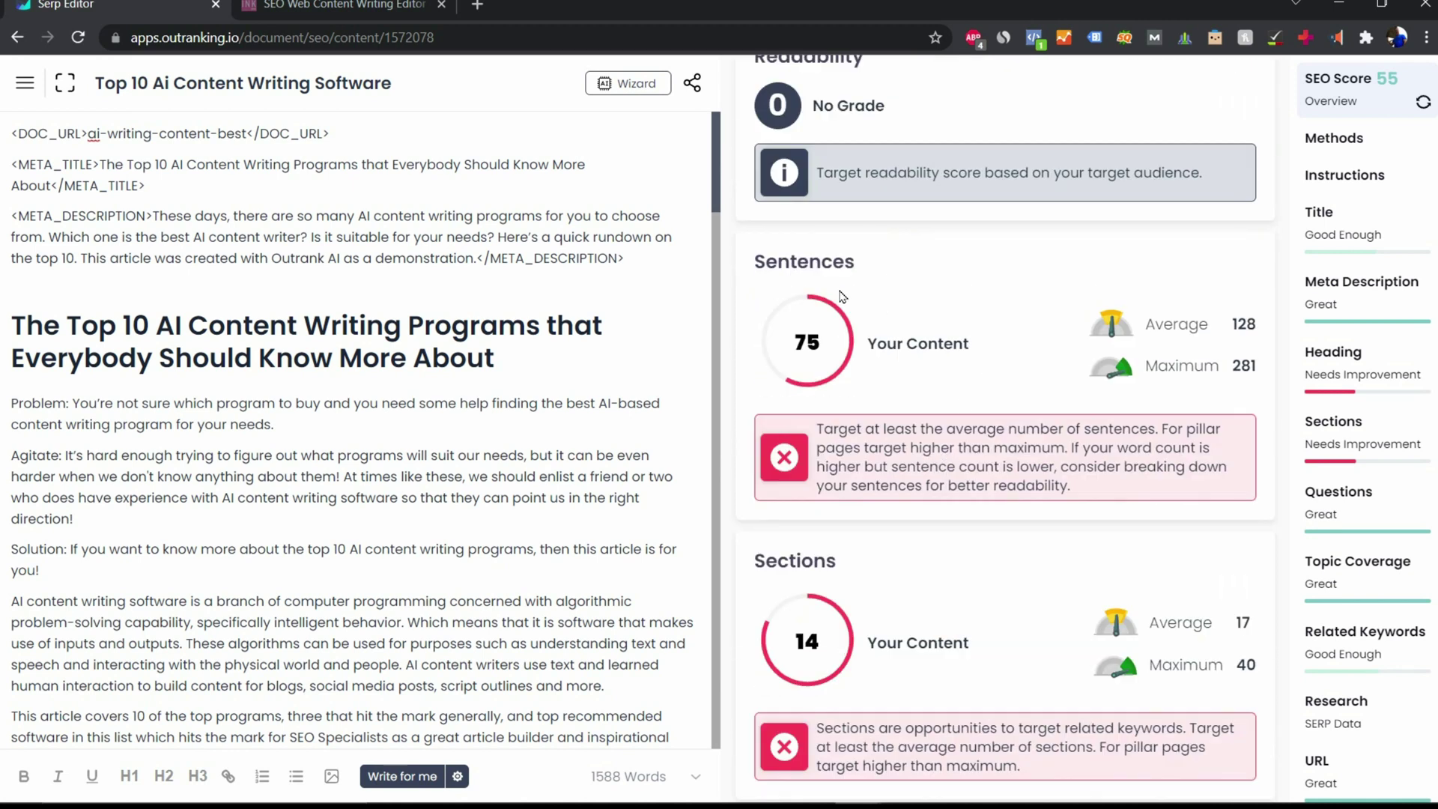
Step: Compare the article's sentence and section counts with the average and maximum targets, and read the sentence count advice
left_click(810, 357)
double_click(1231, 324)
left_click_drag(865, 433, 1077, 442)
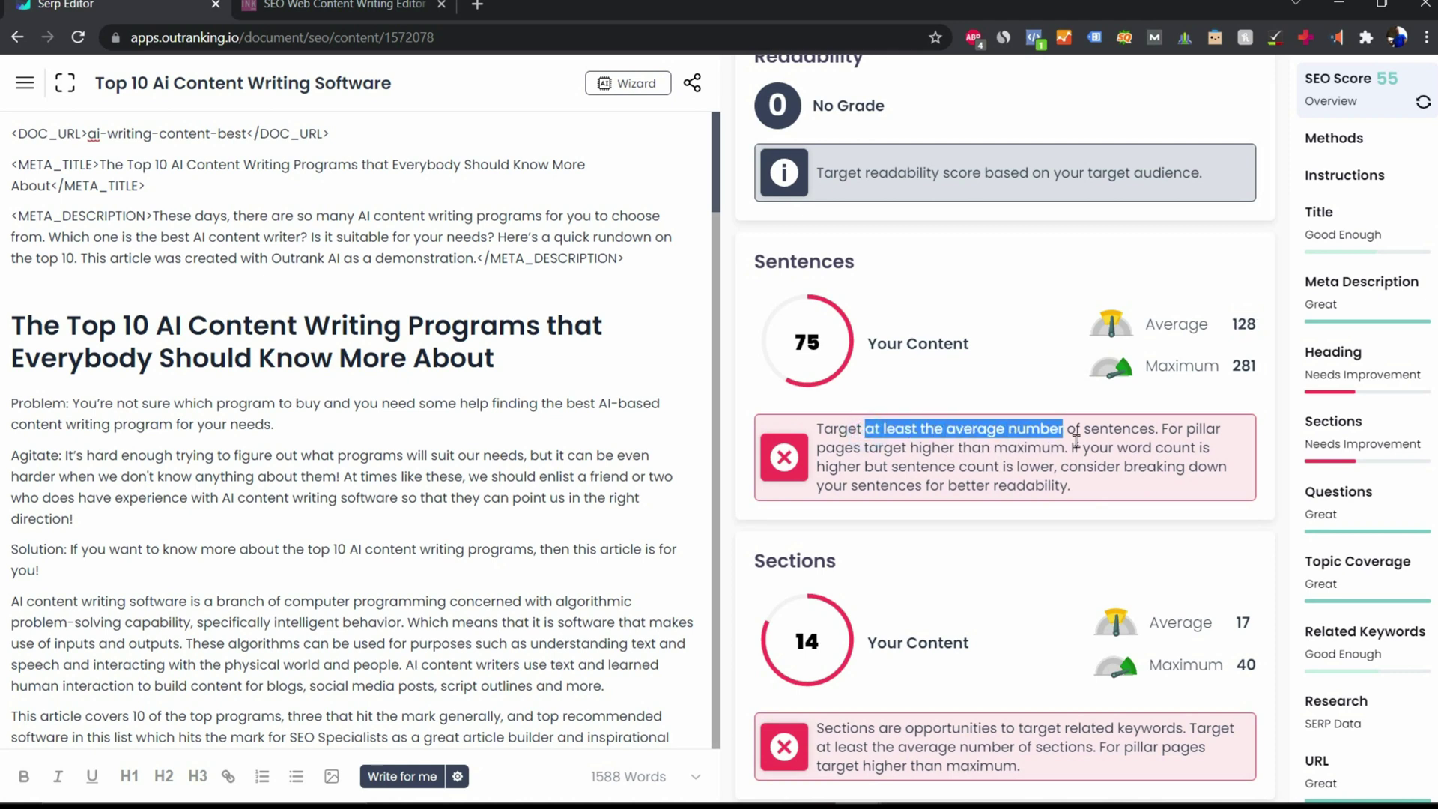
scroll(1080, 473, "down", 3)
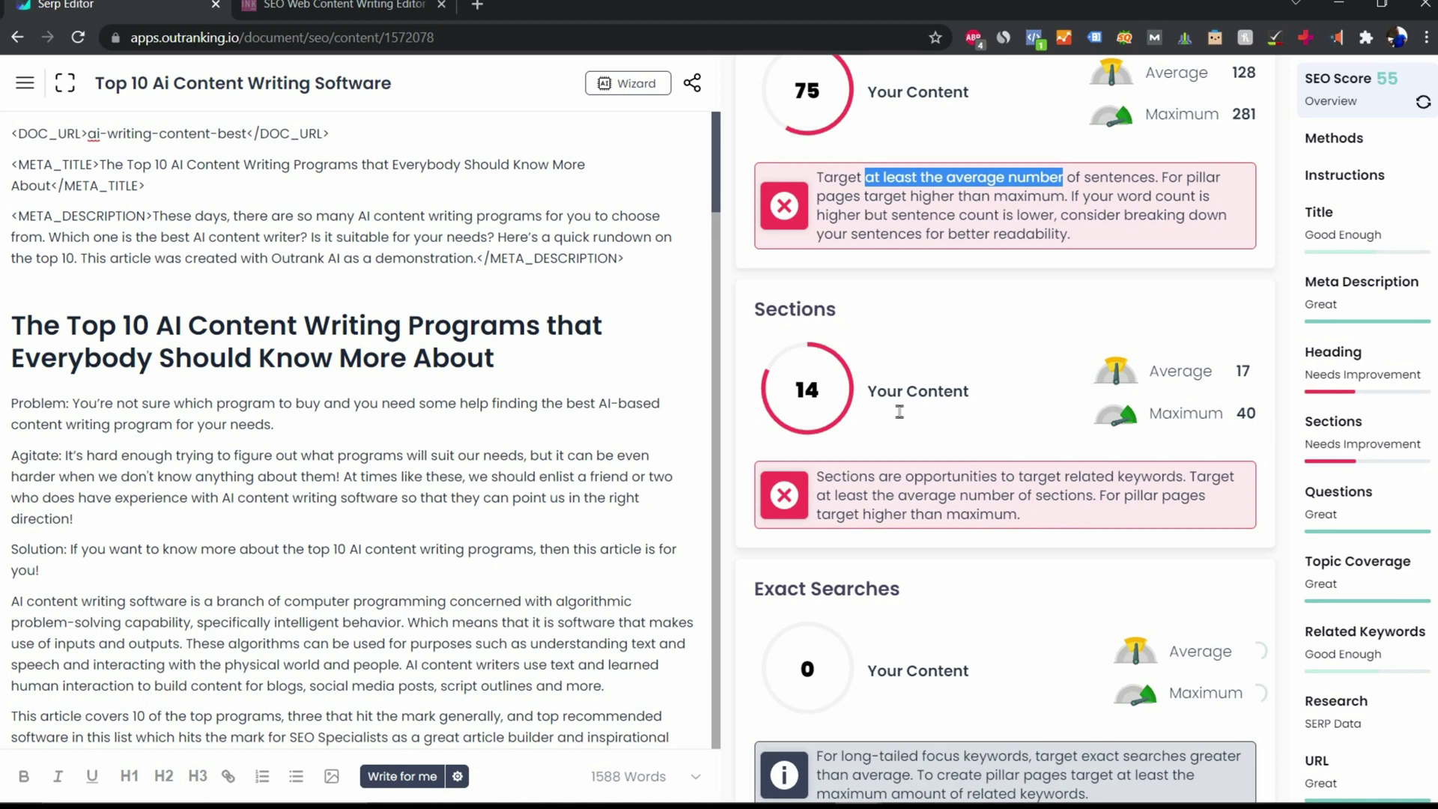
double_click(794, 389)
left_click(1020, 389)
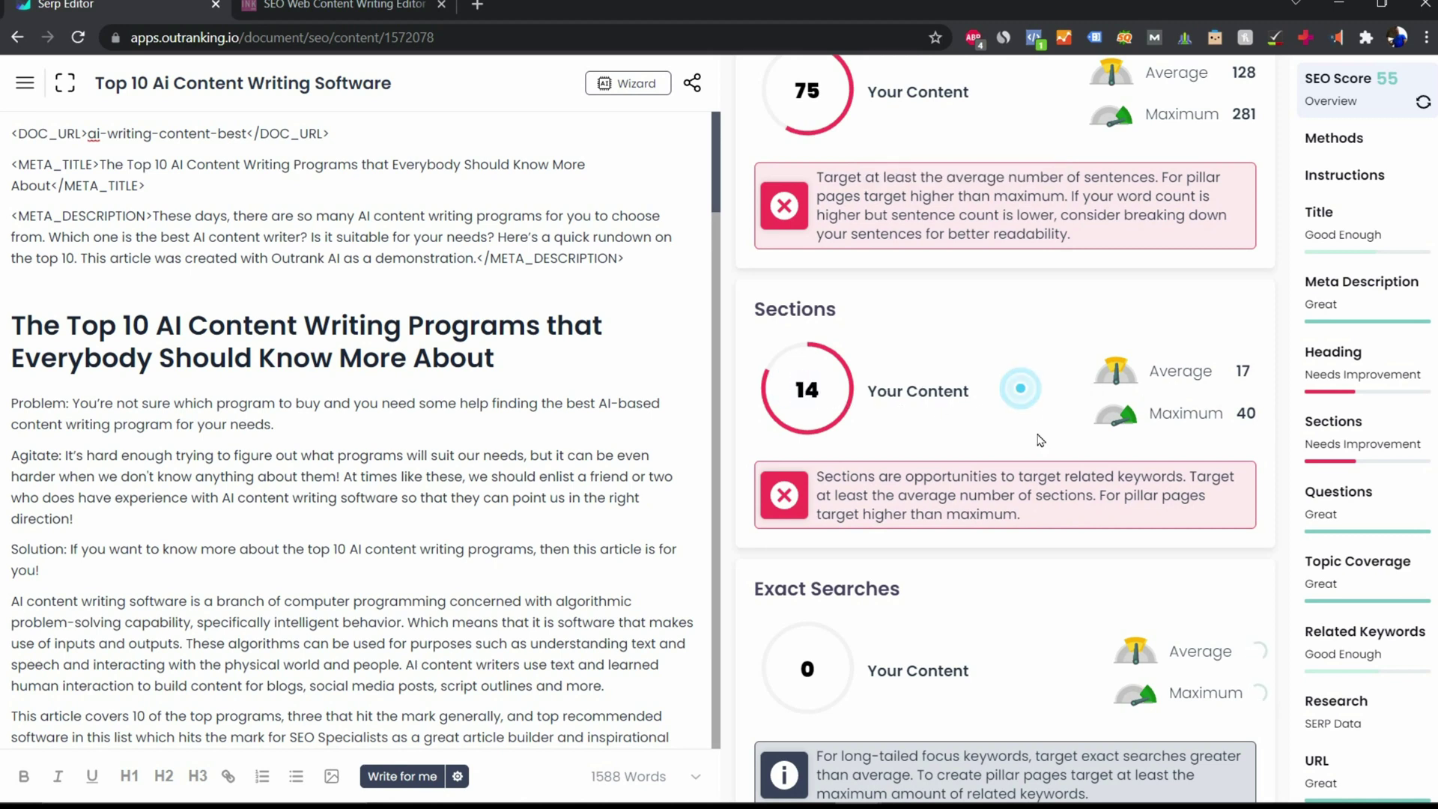
Step: Try the Pillar content format for the SEO score and return it to Regular
scroll(1039, 436, "down", 3)
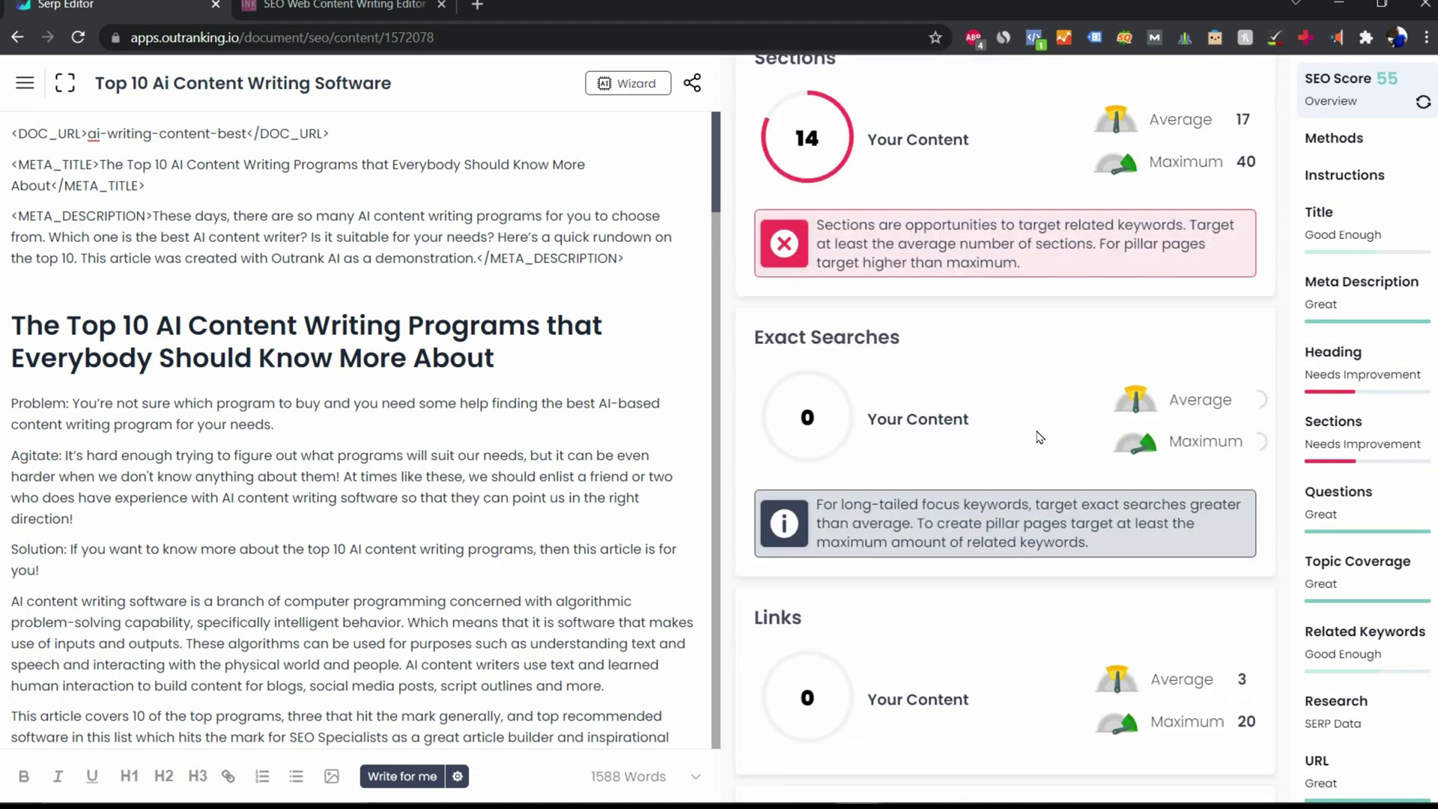
scroll(1024, 456, "down", 3)
scroll(1025, 456, "down", 3)
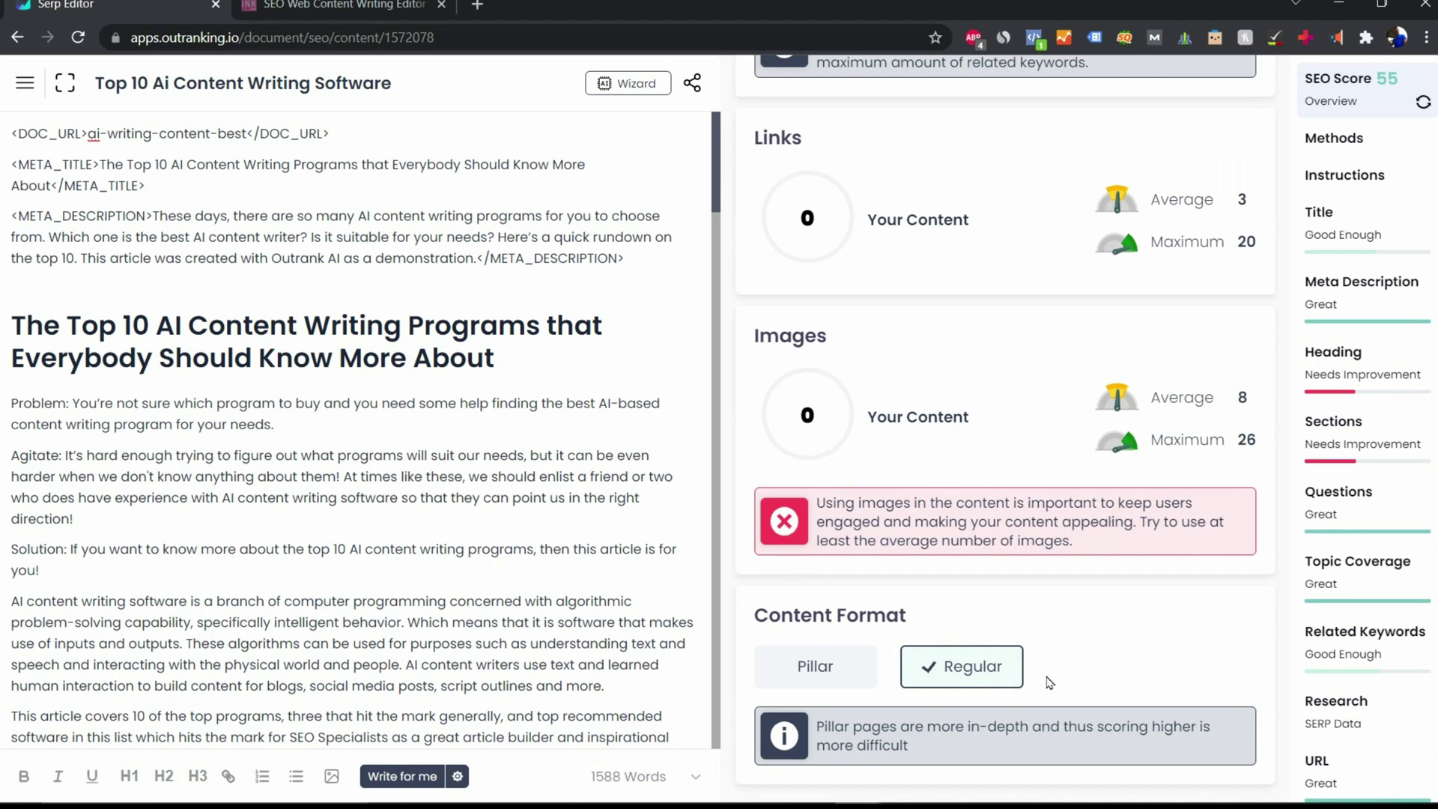
left_click(837, 673)
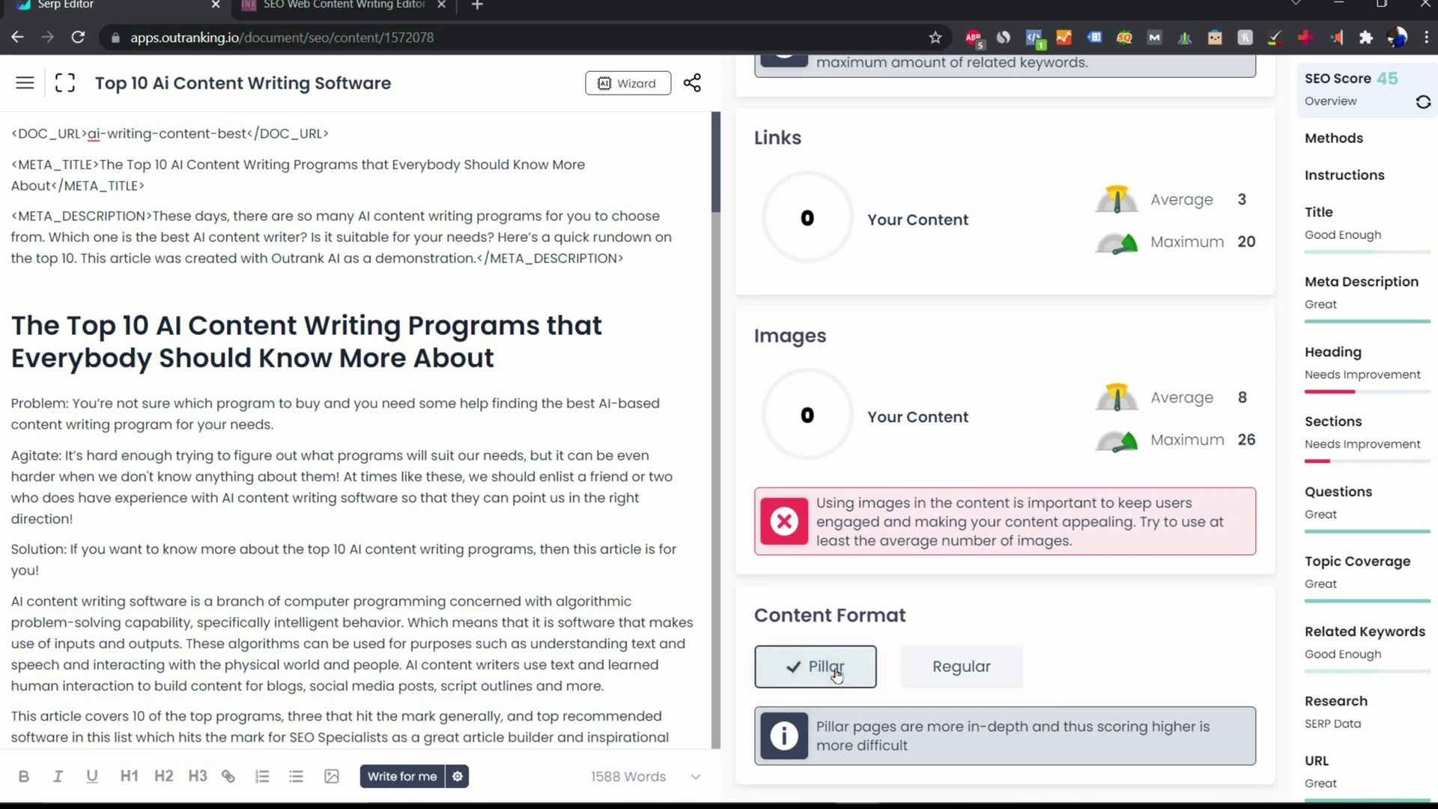
left_click(946, 676)
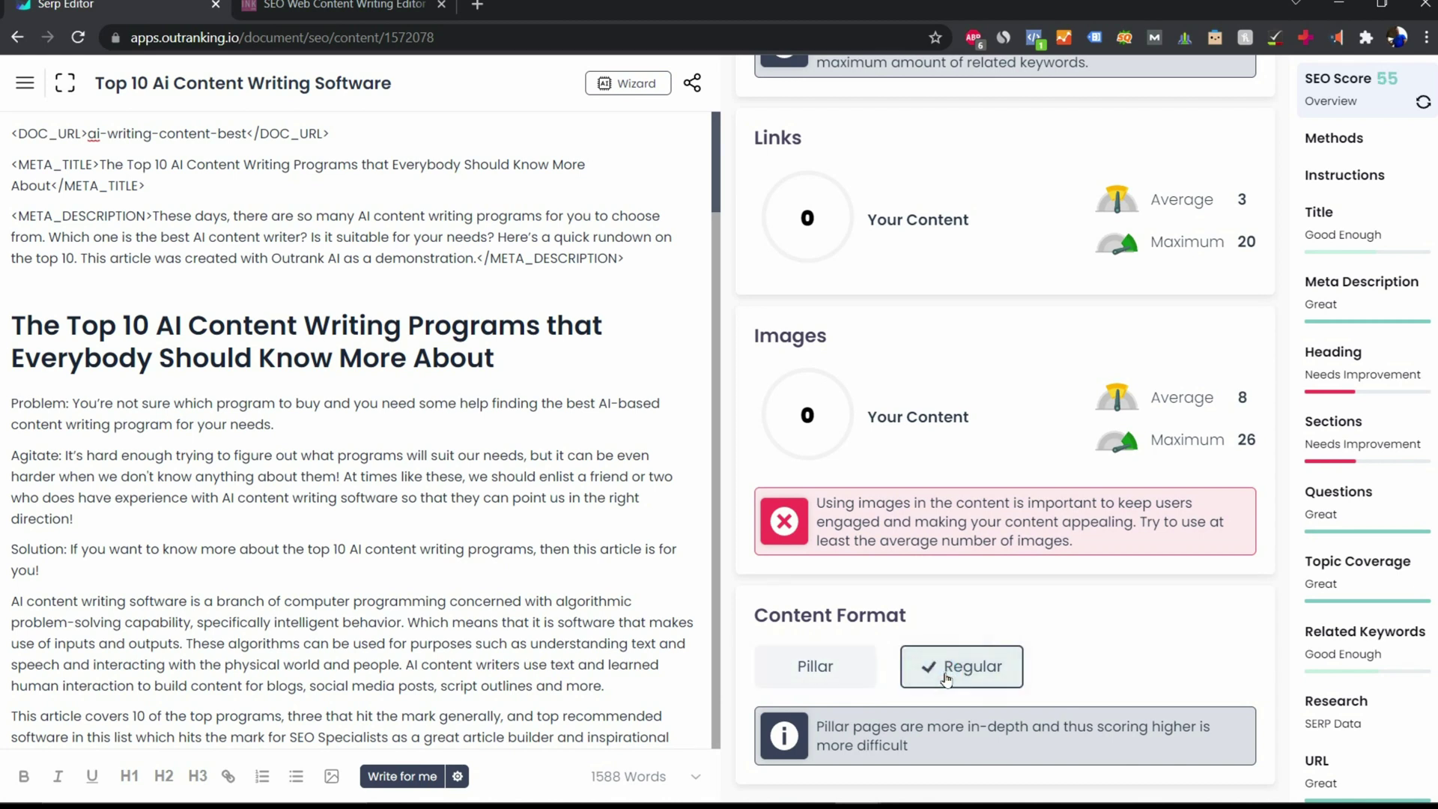
Step: Check the article's readability grade in the SEO Content Score overview
scroll(1171, 695, "up", 10)
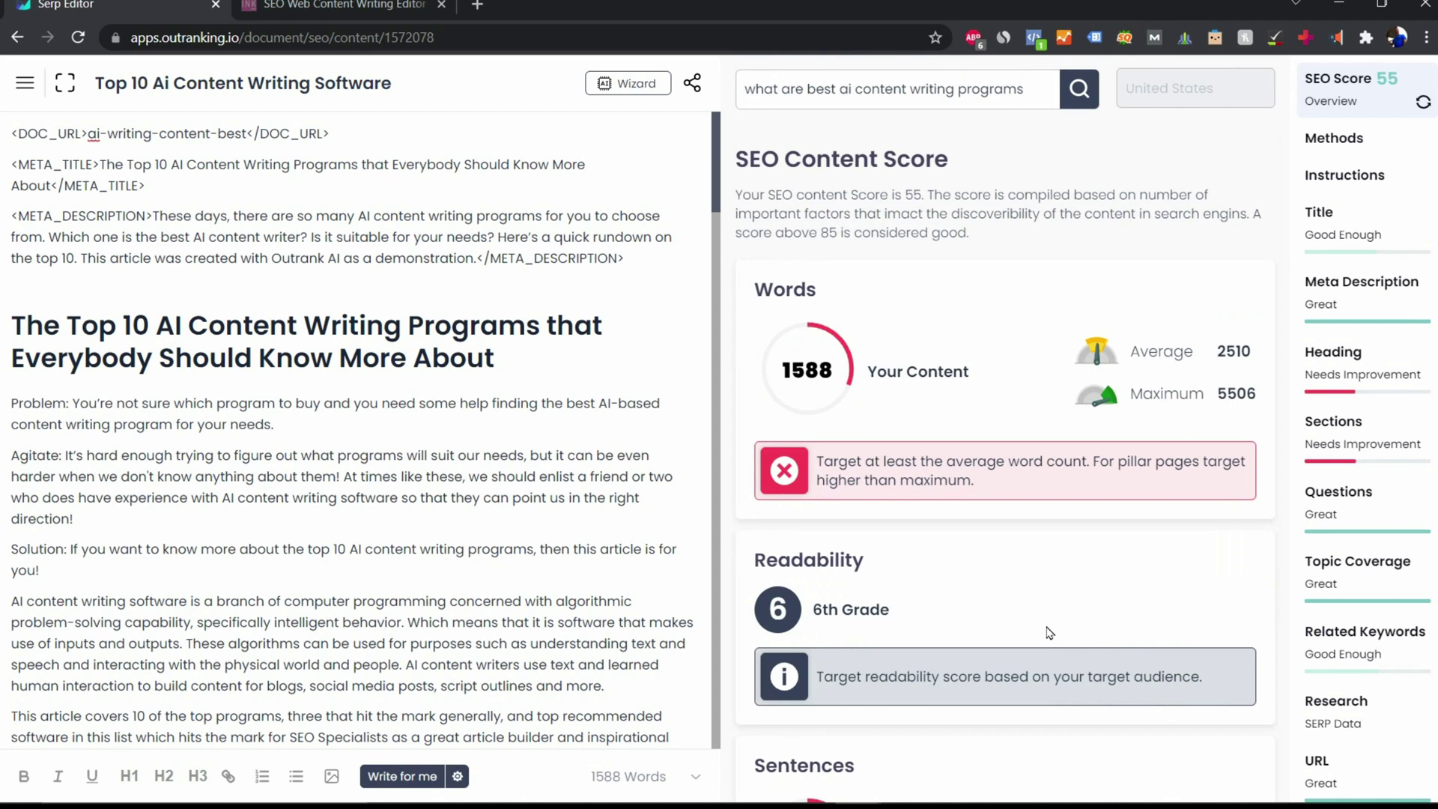
left_click_drag(810, 615, 919, 633)
left_click(927, 638)
scroll(1053, 686, "down", 3)
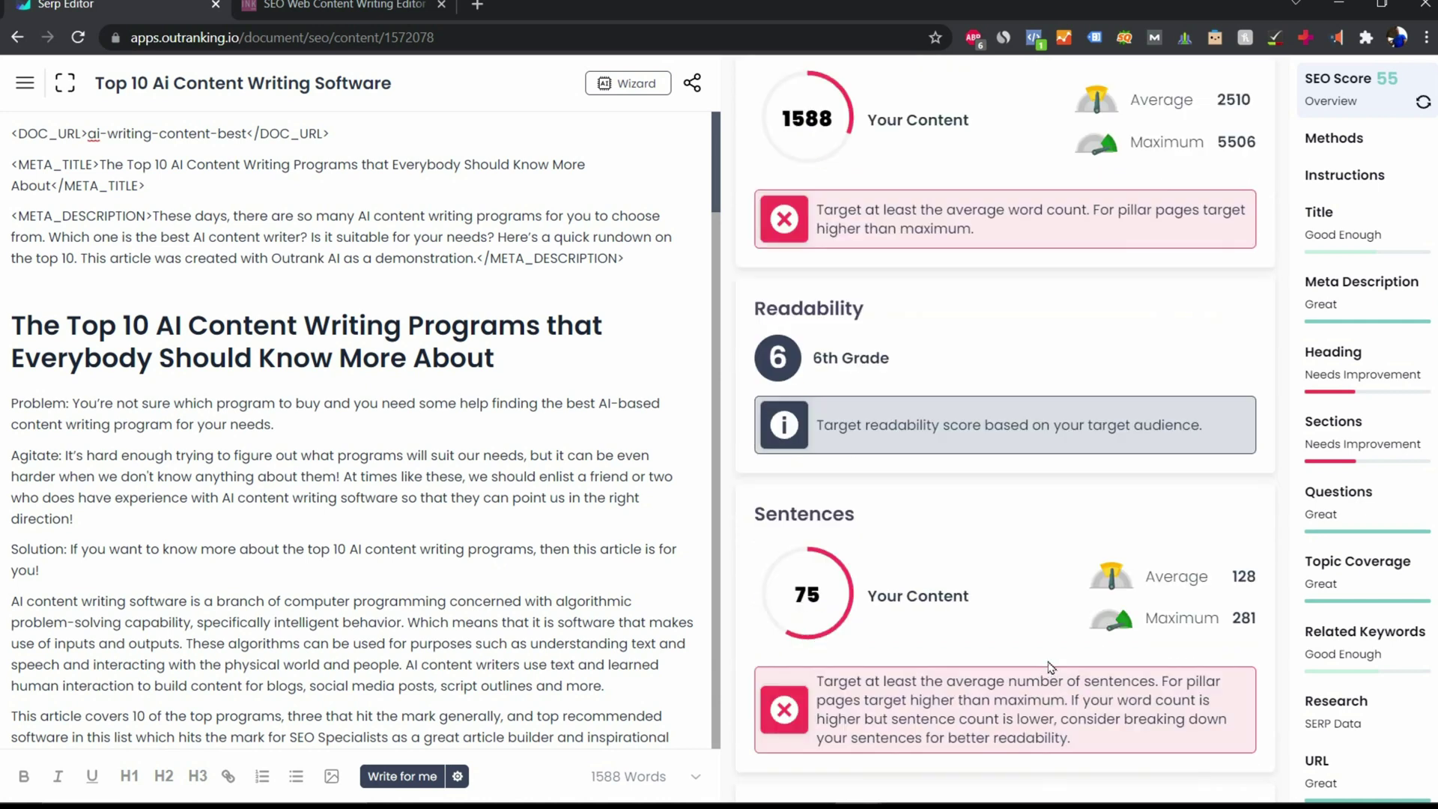
scroll(1051, 666, "up", 3)
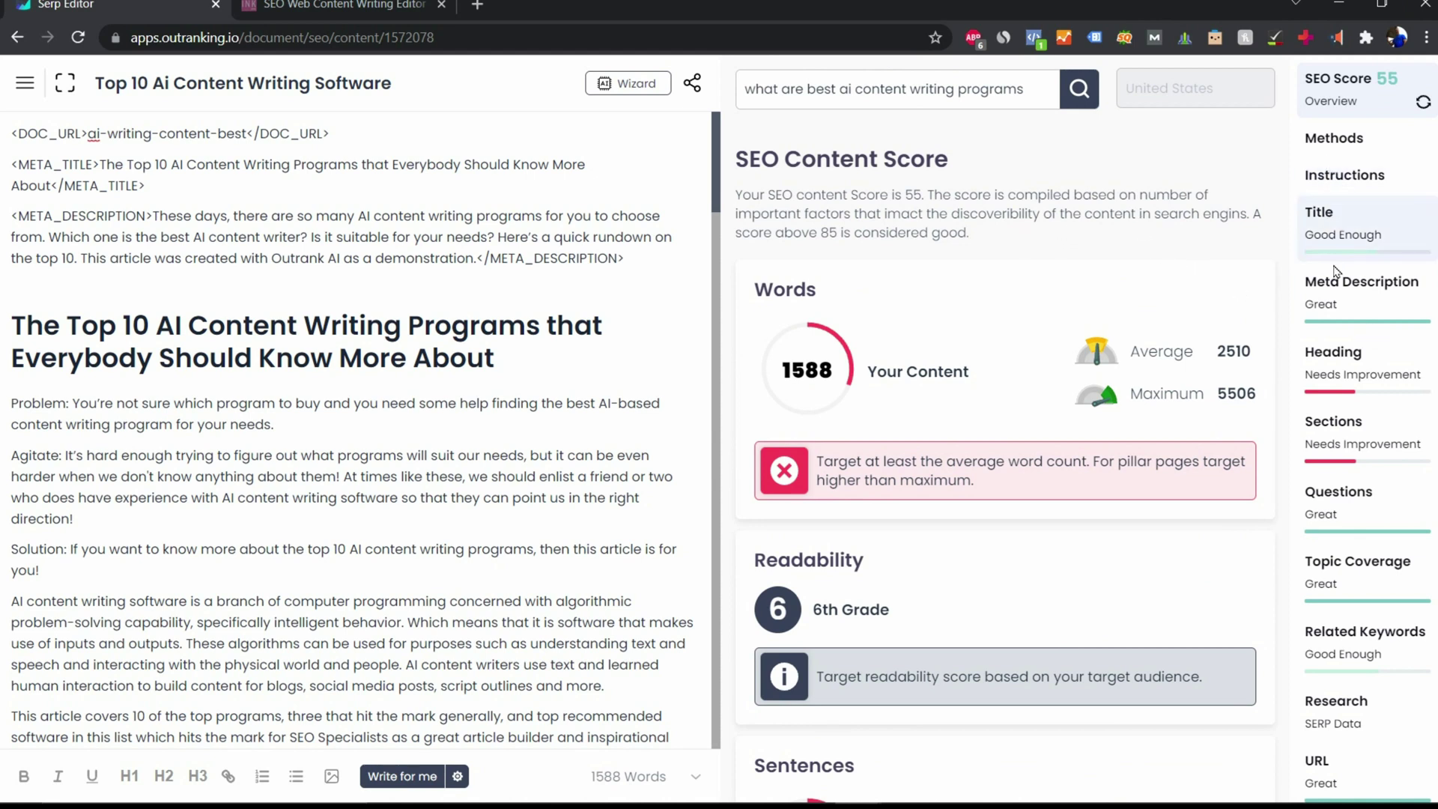
Step: Open Topic Coverage and review the suggested two-word topics against their usage in the article
left_click(1352, 571)
left_click(862, 219)
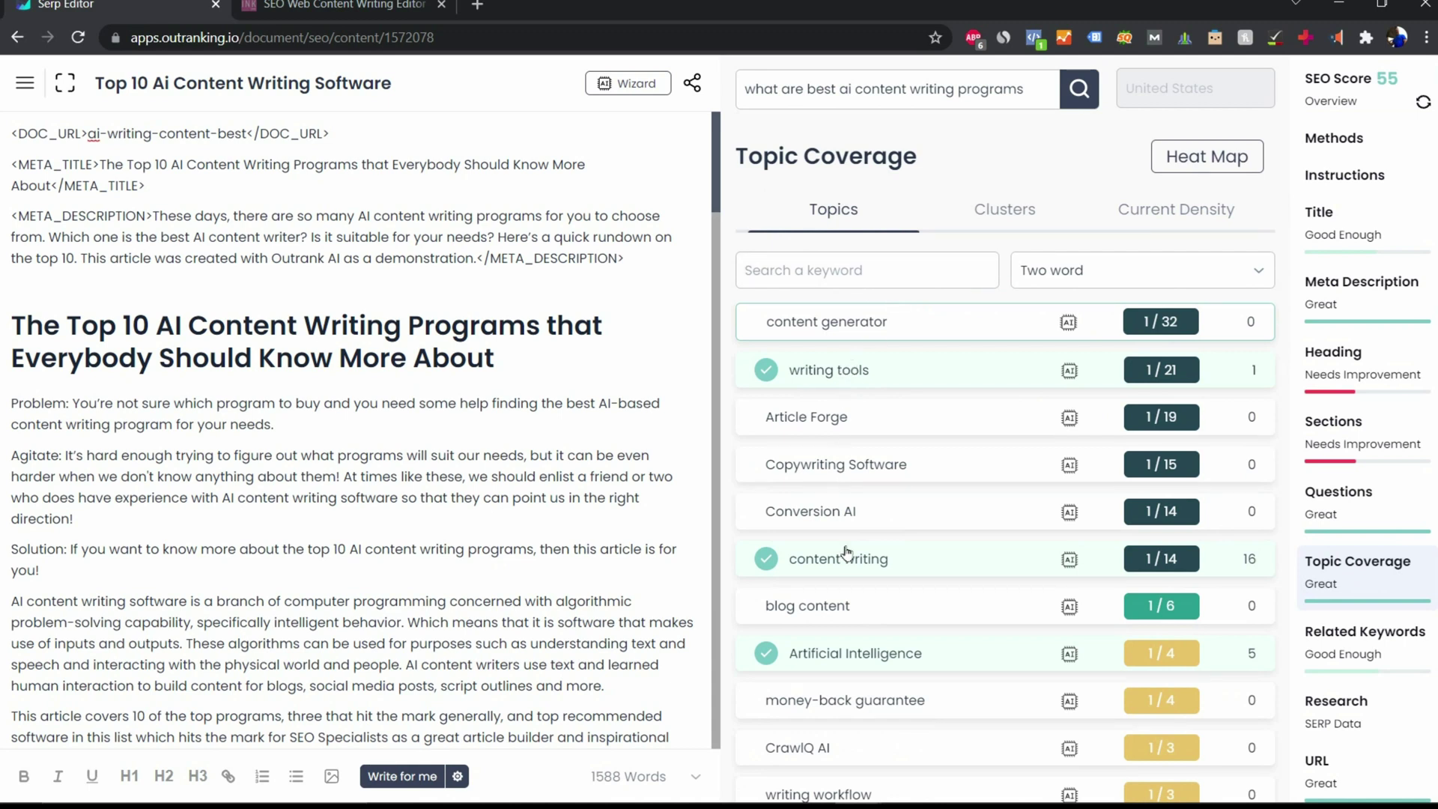
scroll(859, 663, "down", 3)
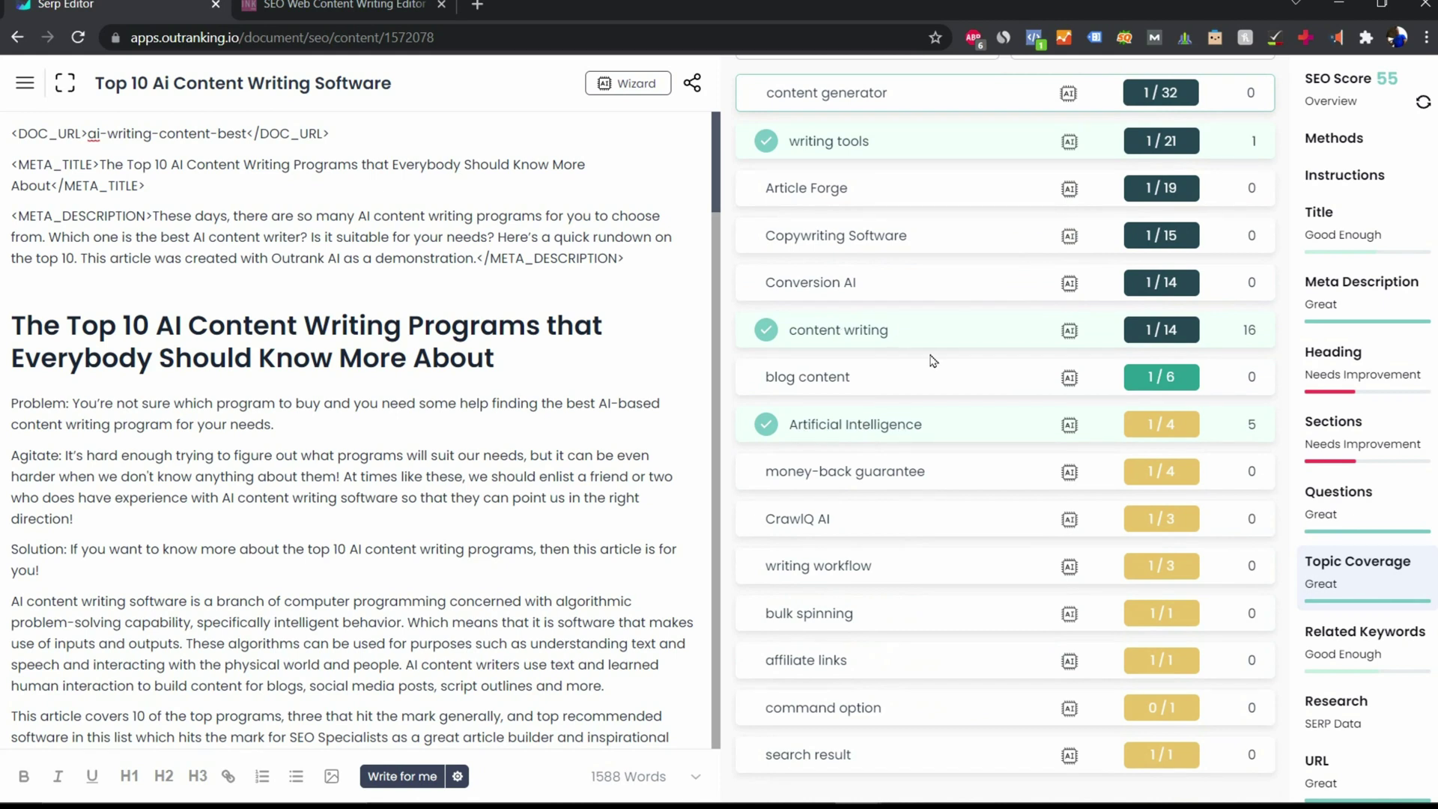
scroll(934, 361, "up", 3)
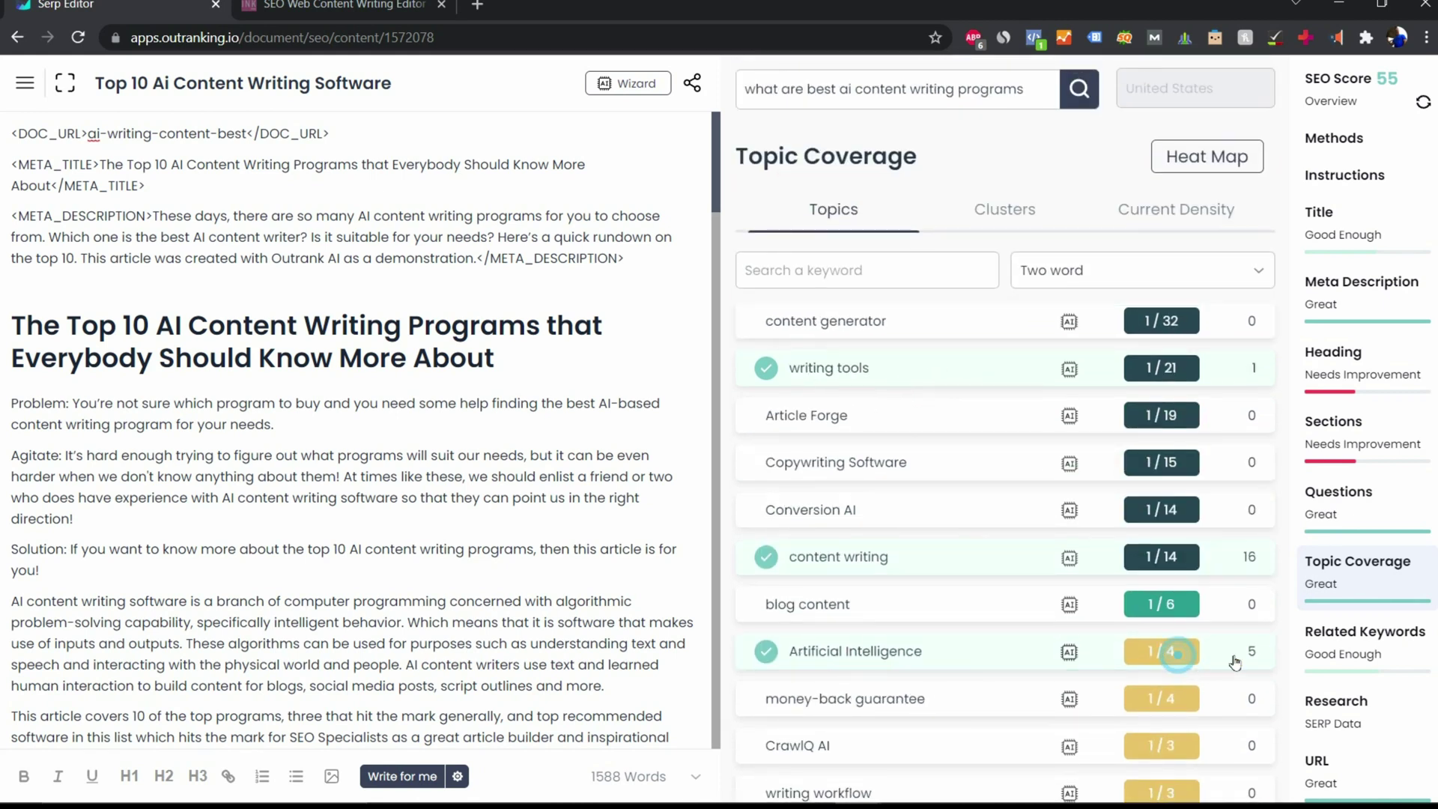
Step: View the two-word topic clusters and examine the keywords in the content writing cluster
left_click(1014, 222)
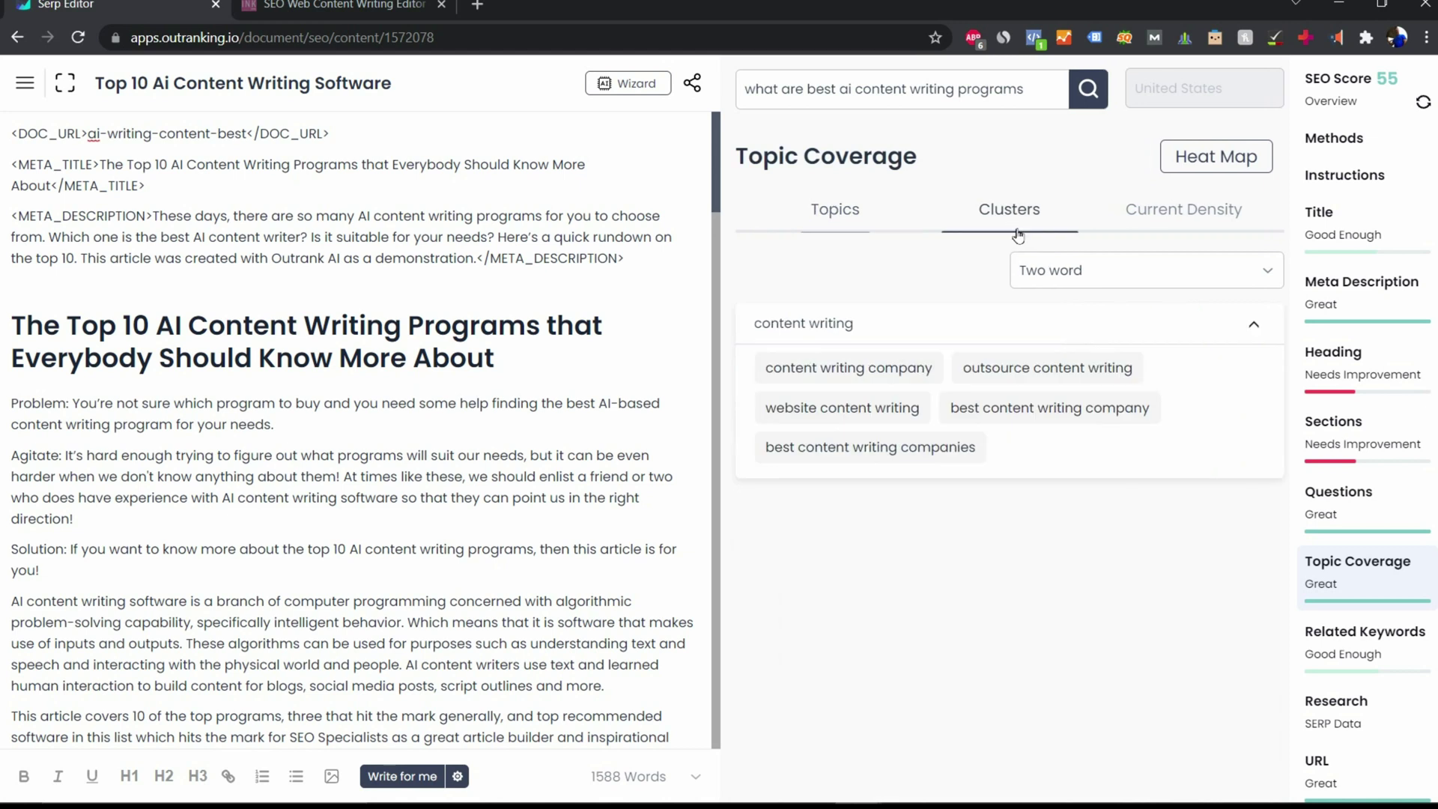
left_click(1253, 324)
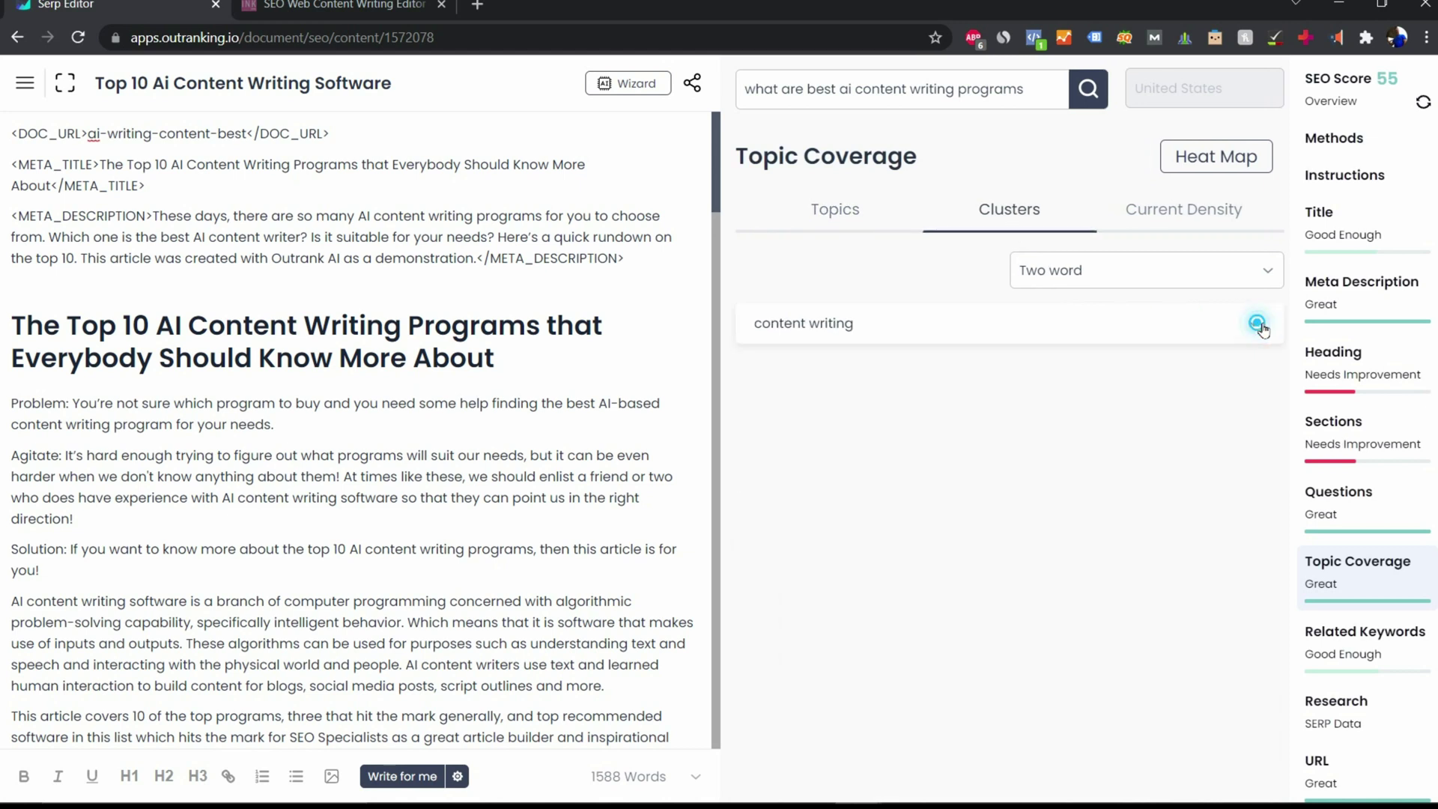
left_click(1254, 324)
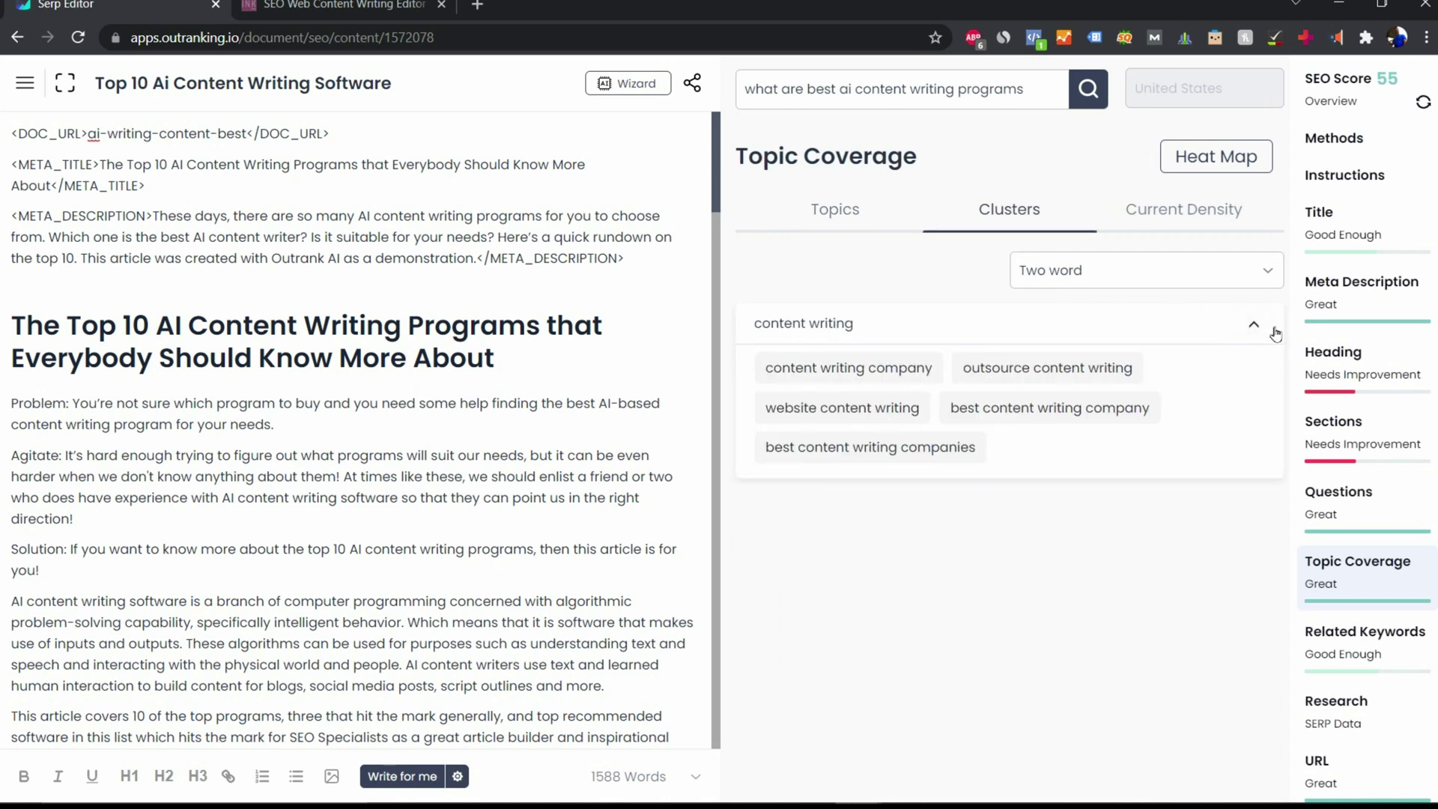
left_click(1252, 326)
Step: Filter the topic clusters to One word and examine the keywords in the tool and copy clusters
left_click(1267, 277)
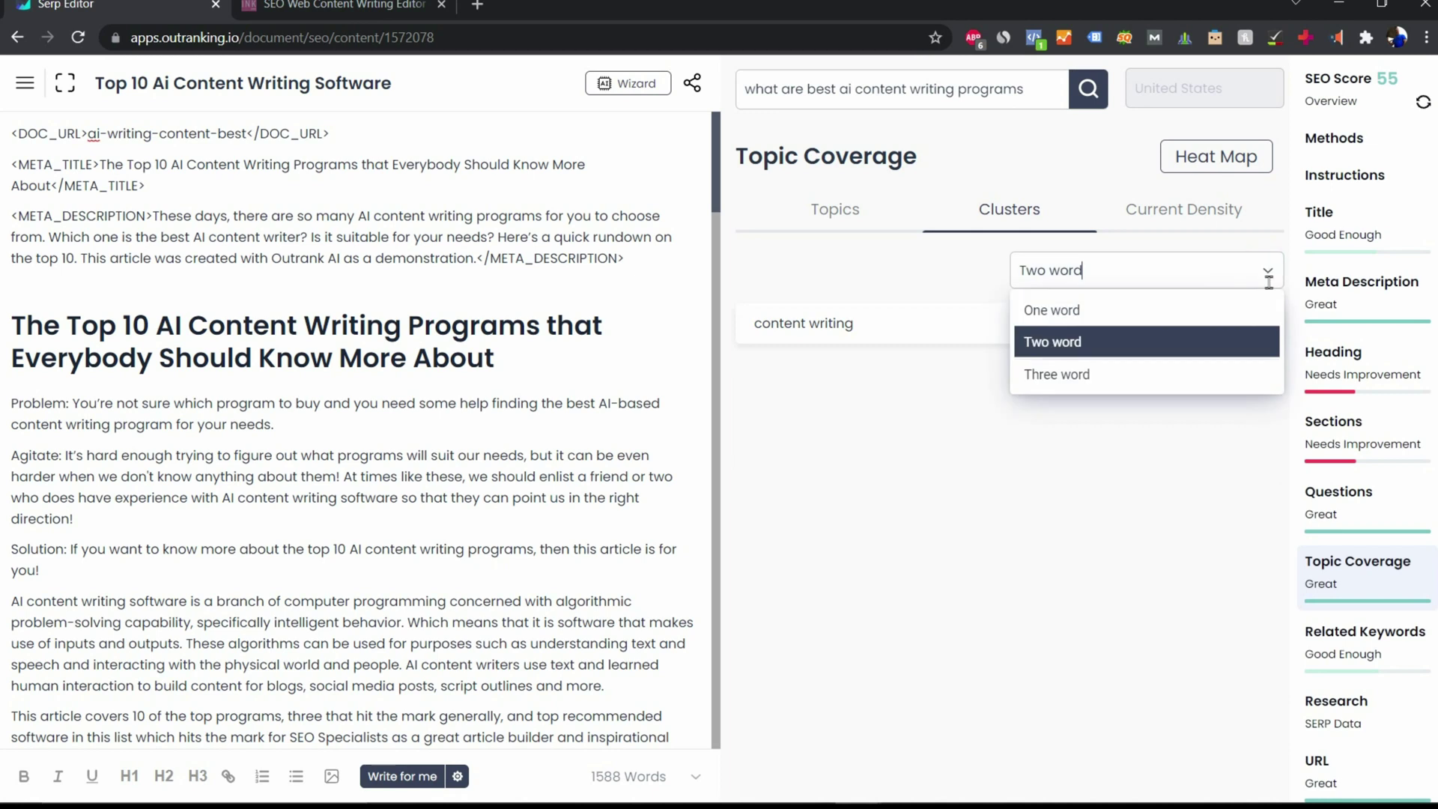
left_click(1126, 310)
left_click(1261, 327)
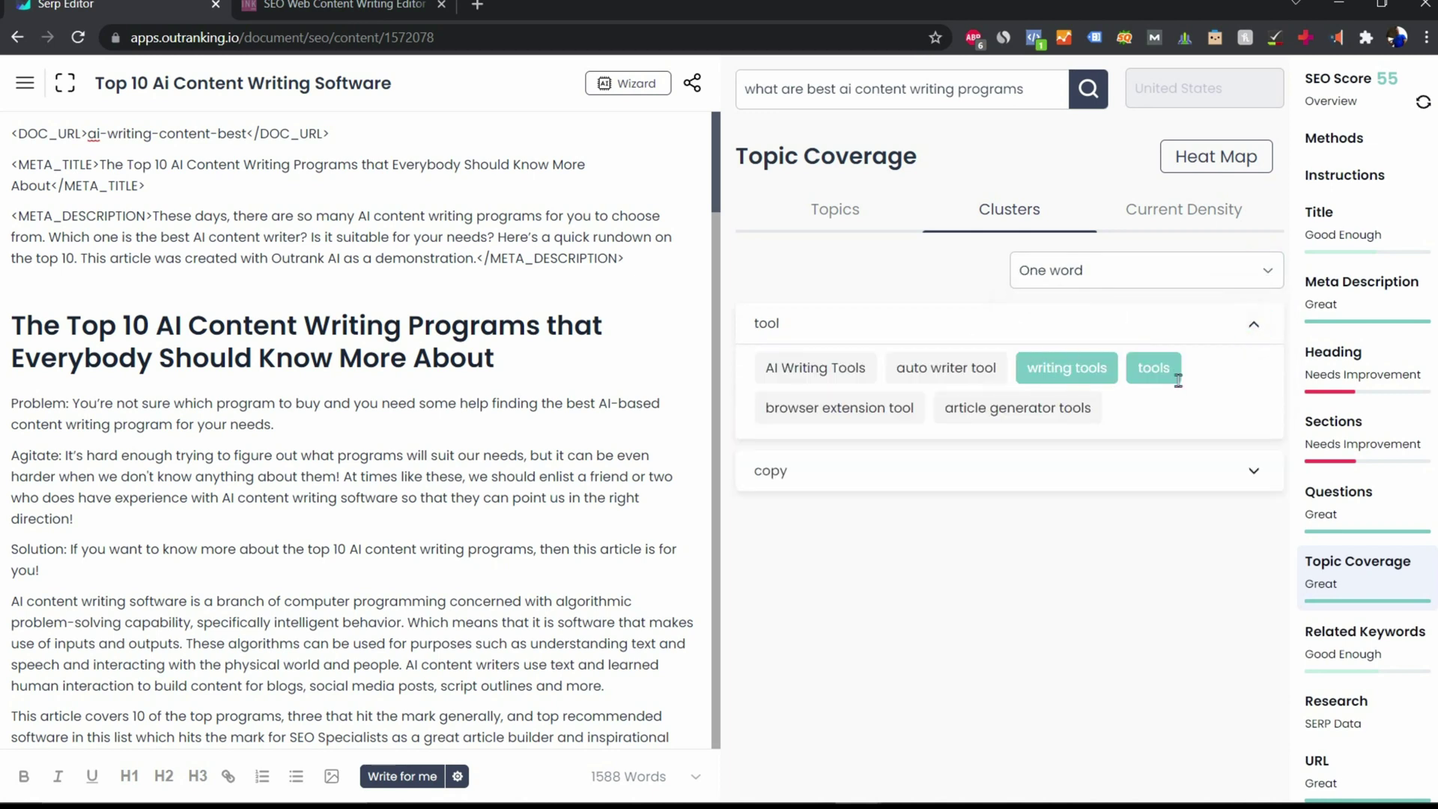
left_click(1253, 324)
left_click(1254, 382)
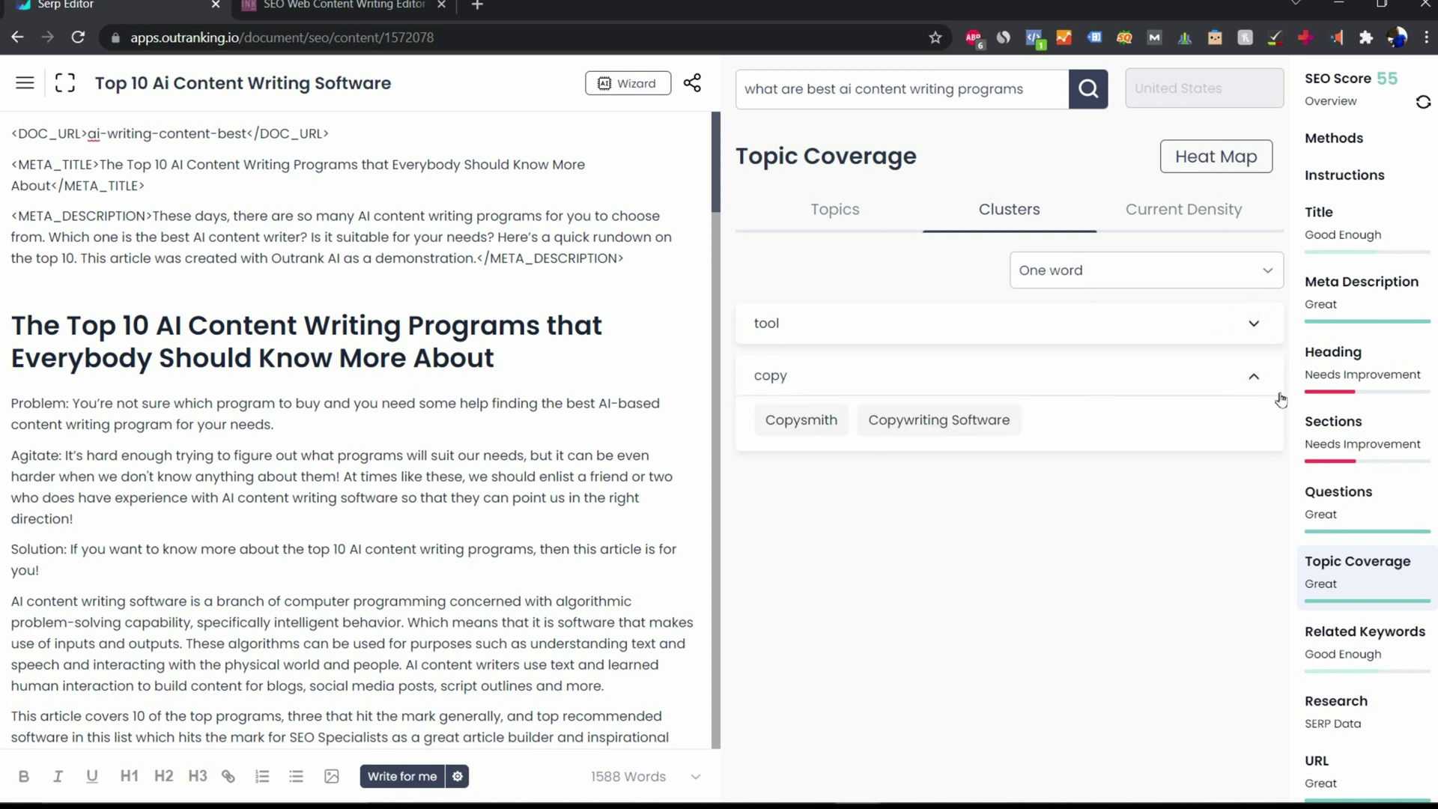
left_click(1255, 380)
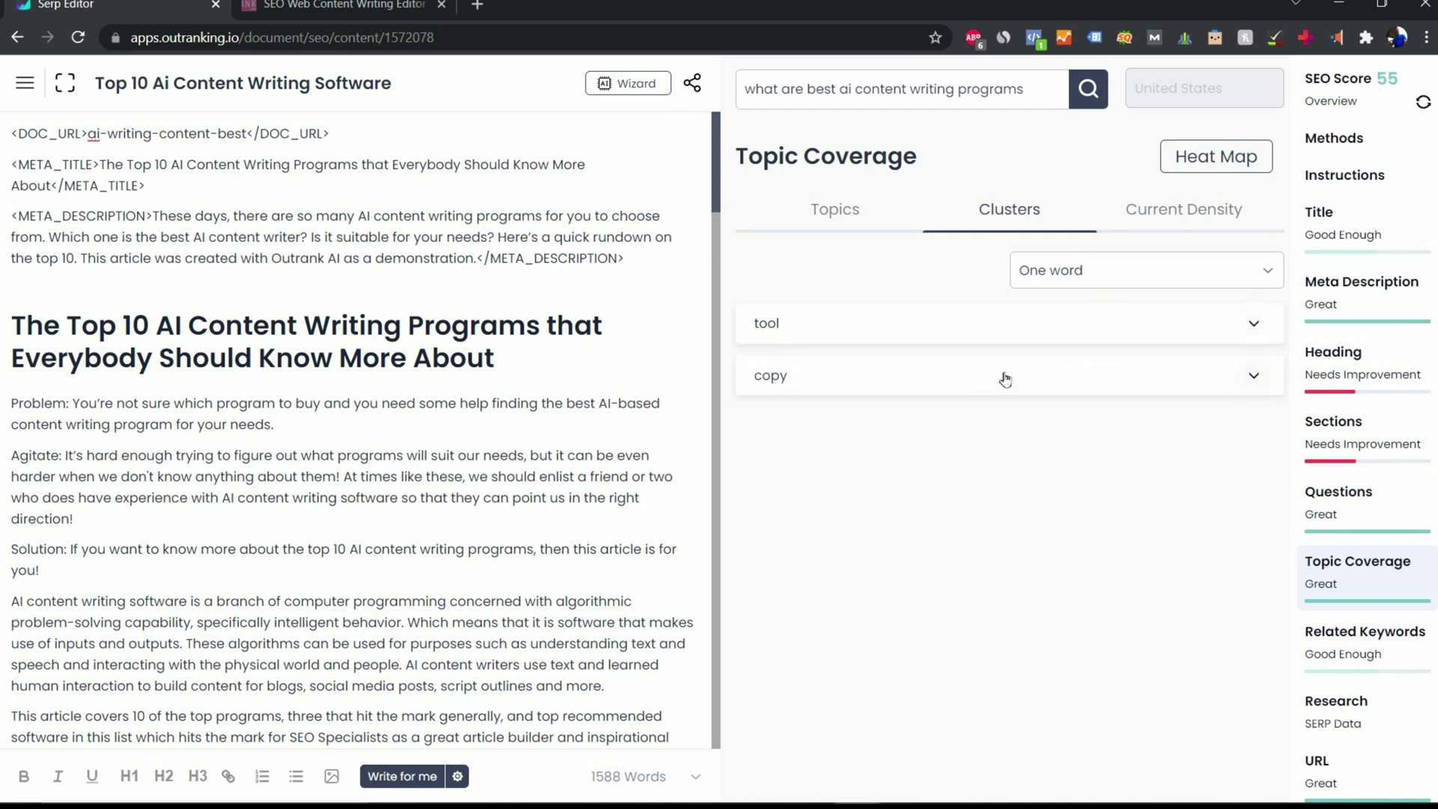
Step: Show the article's current keyword density and list it for All word lengths
left_click(1165, 225)
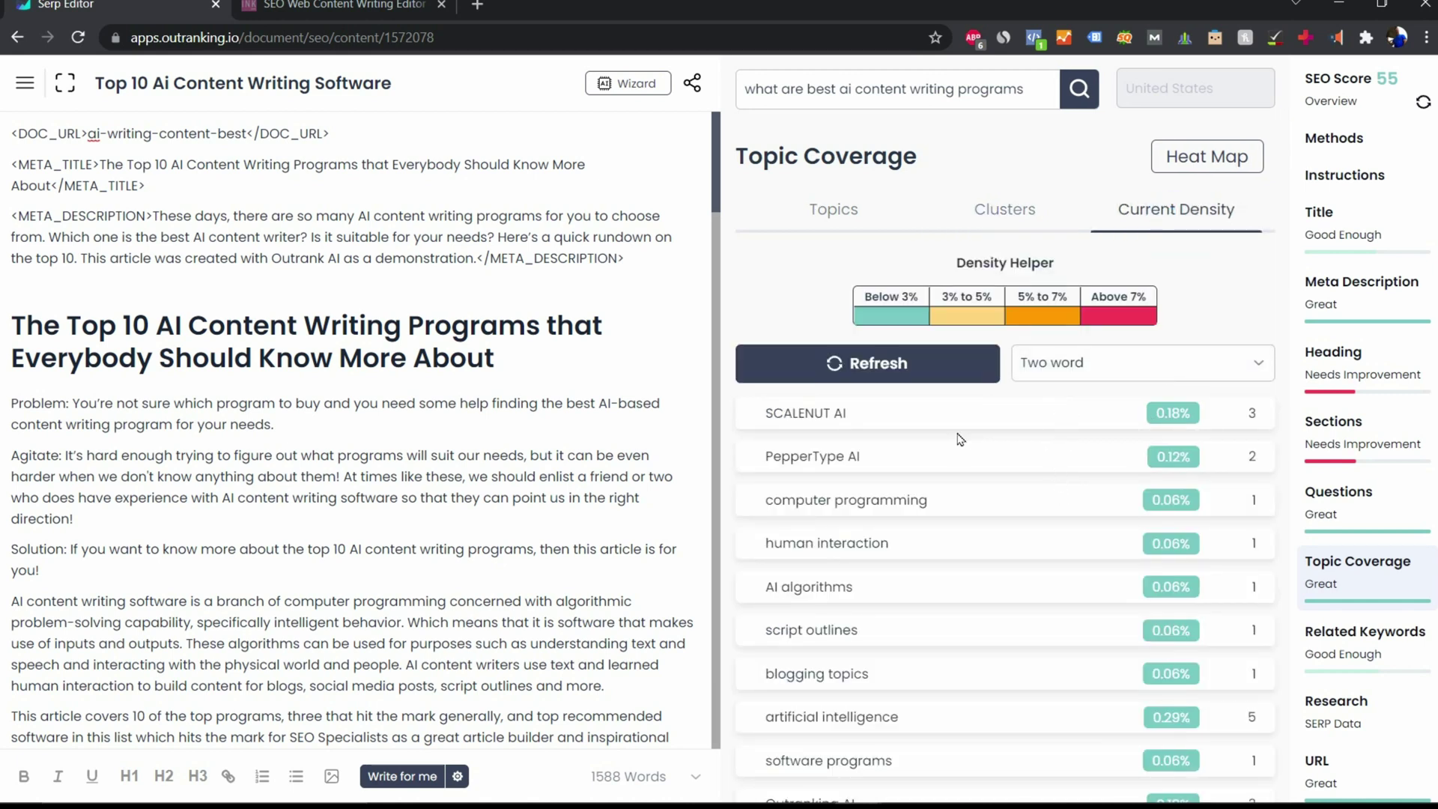
scroll(972, 514, "down", 1)
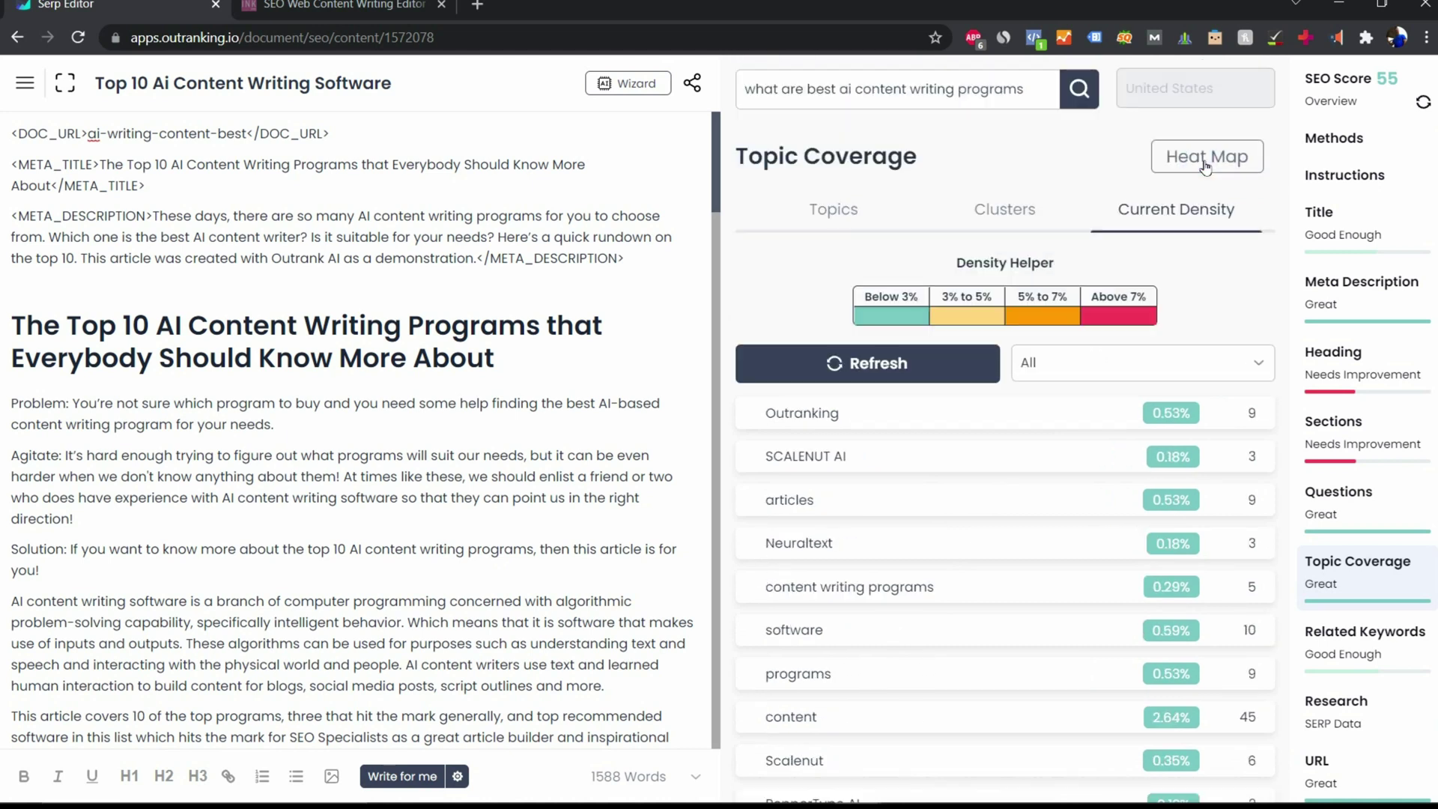
Step: Open the Topic Coverage Heat Map and examine its importance legend, competitor sites and keyword table
left_click(1200, 161)
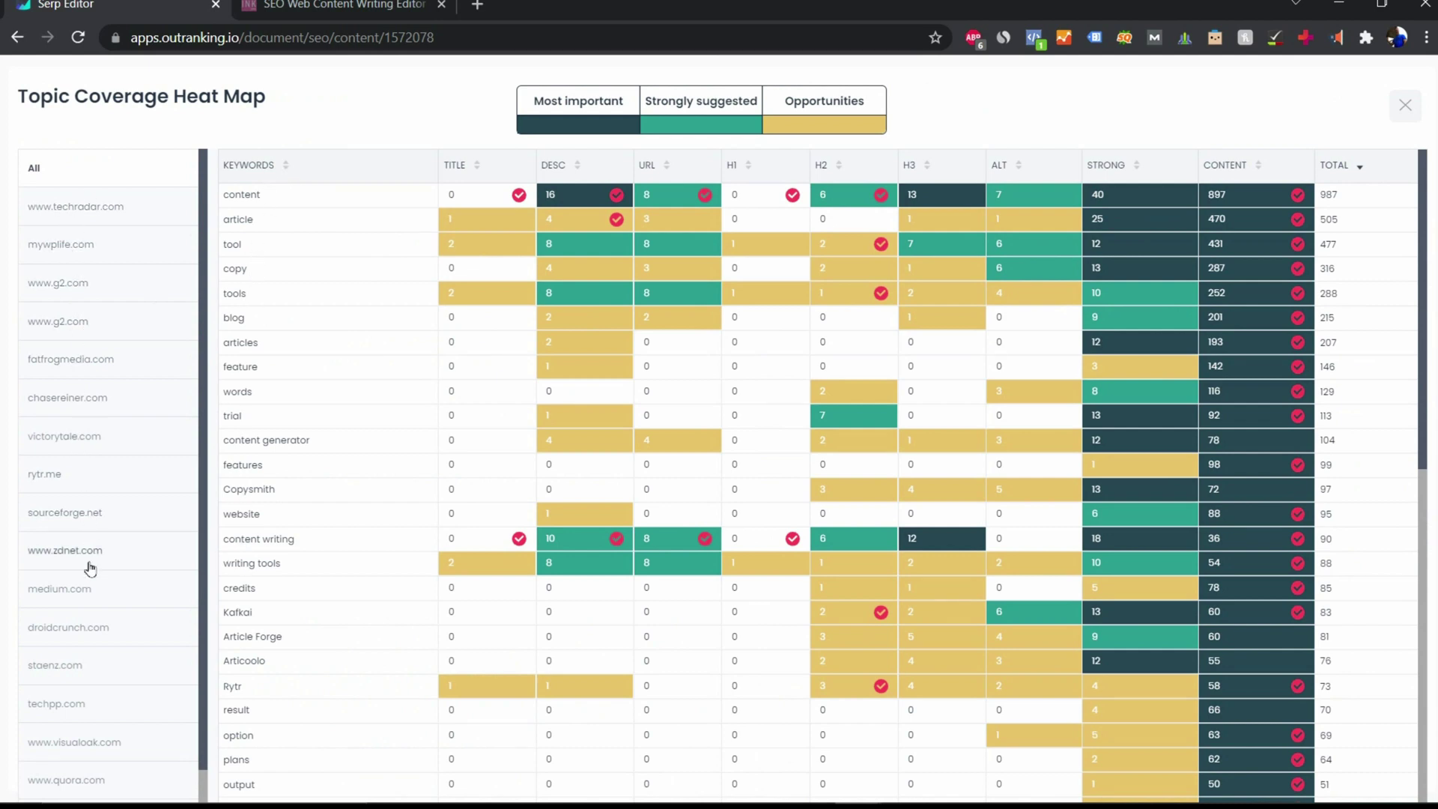
scroll(119, 685, "down", 2)
scroll(119, 685, "up", 2)
left_click_drag(532, 100, 660, 109)
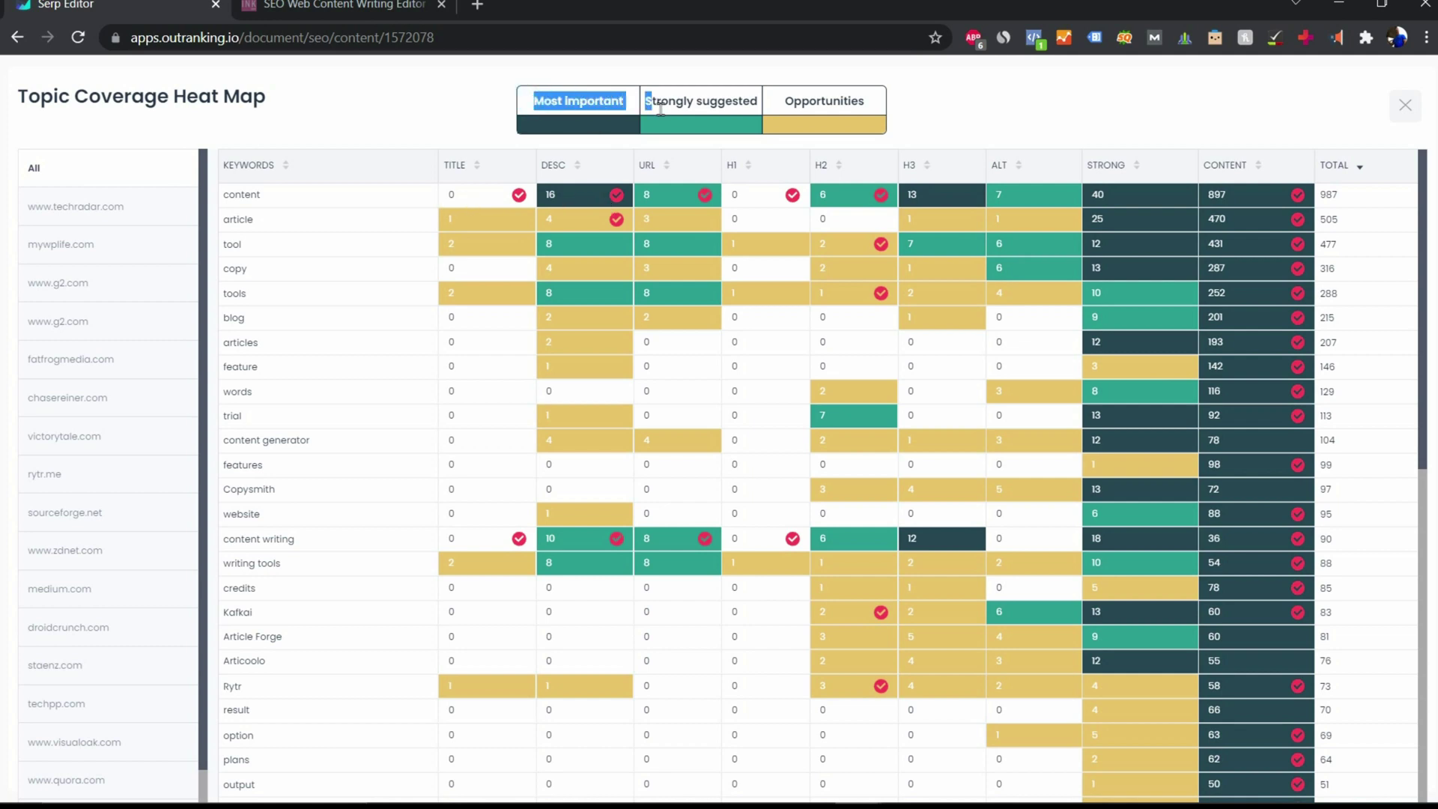
left_click(585, 202)
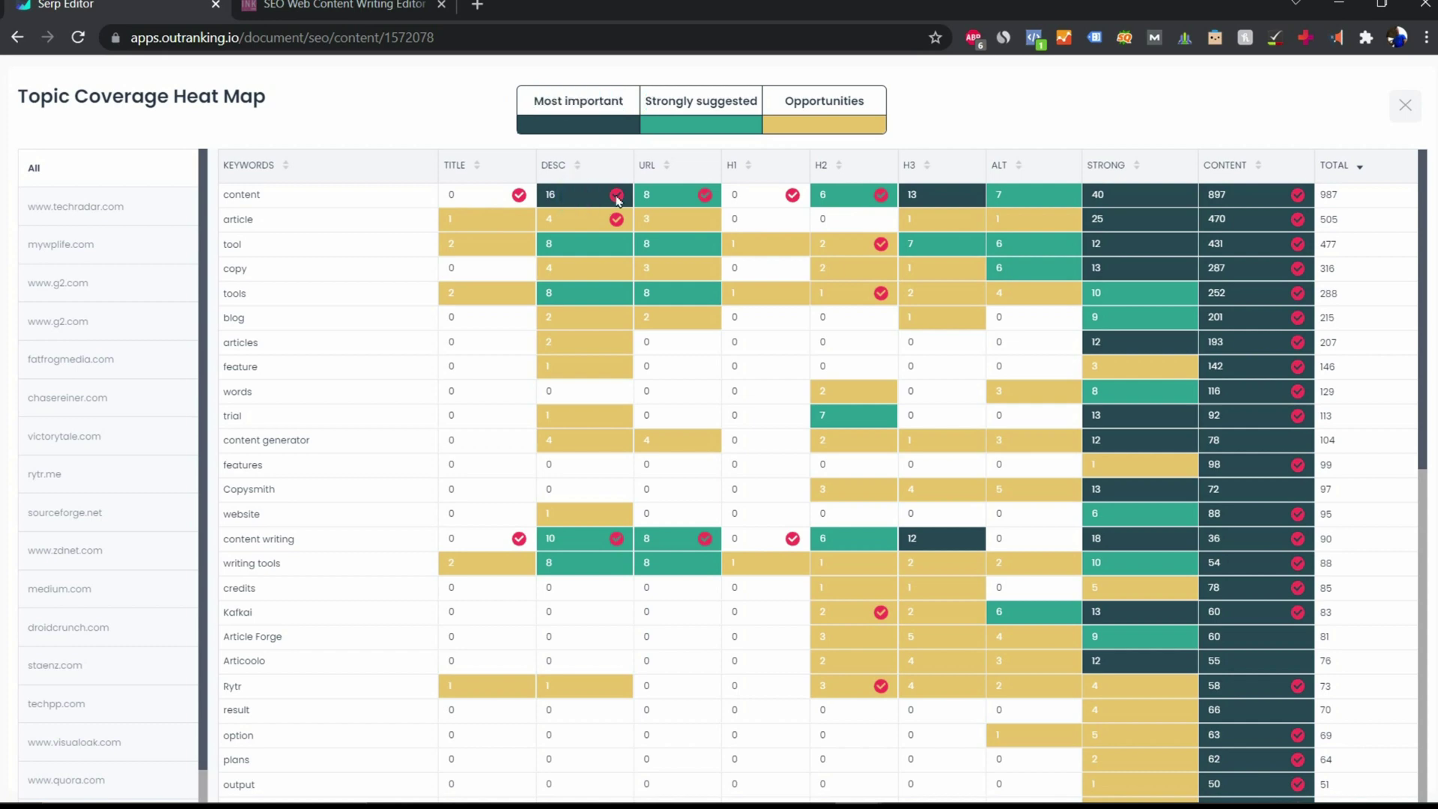